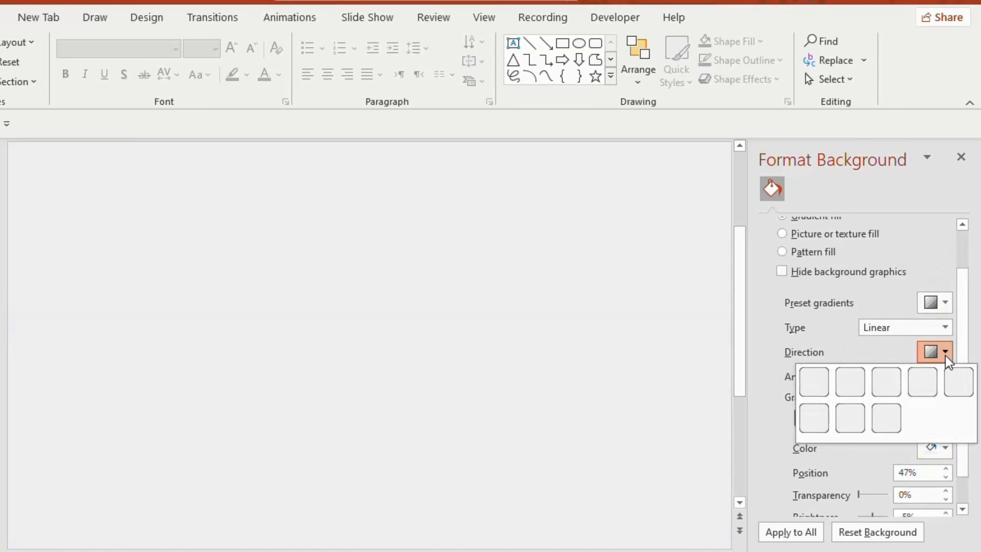
- Set the direction of the slide background's linear gradient to the 45° diagonal
{"action": "left_click", "coordinate": [813, 382]}
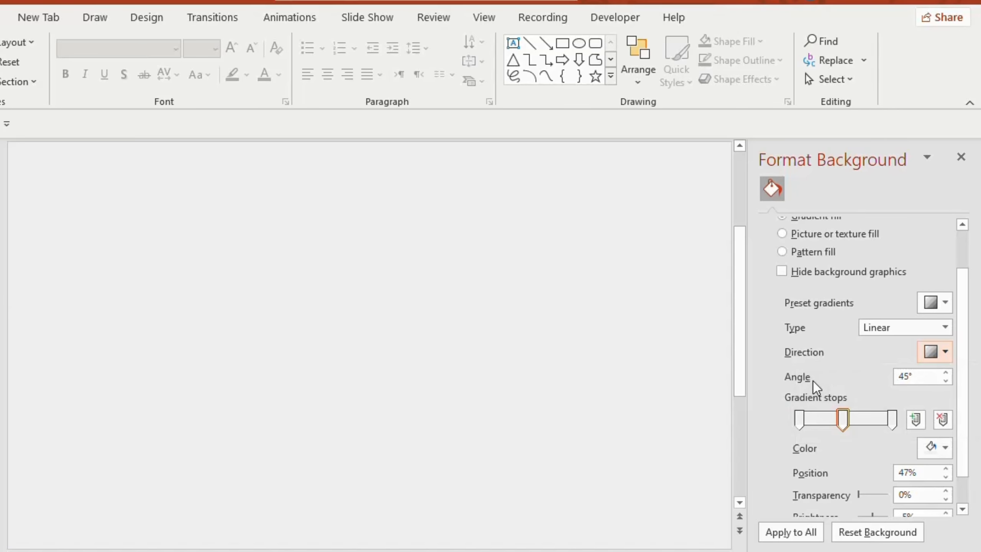
{"action": "left_click", "coordinate": [958, 156]}
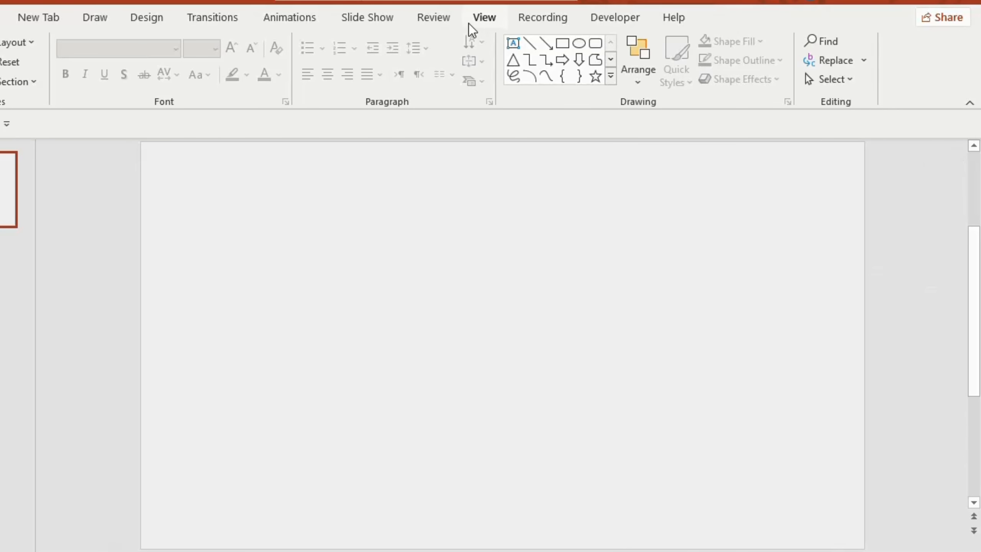
- Show the guides and move the vertical guide to the left part of the slide
{"action": "left_click", "coordinate": [481, 20]}
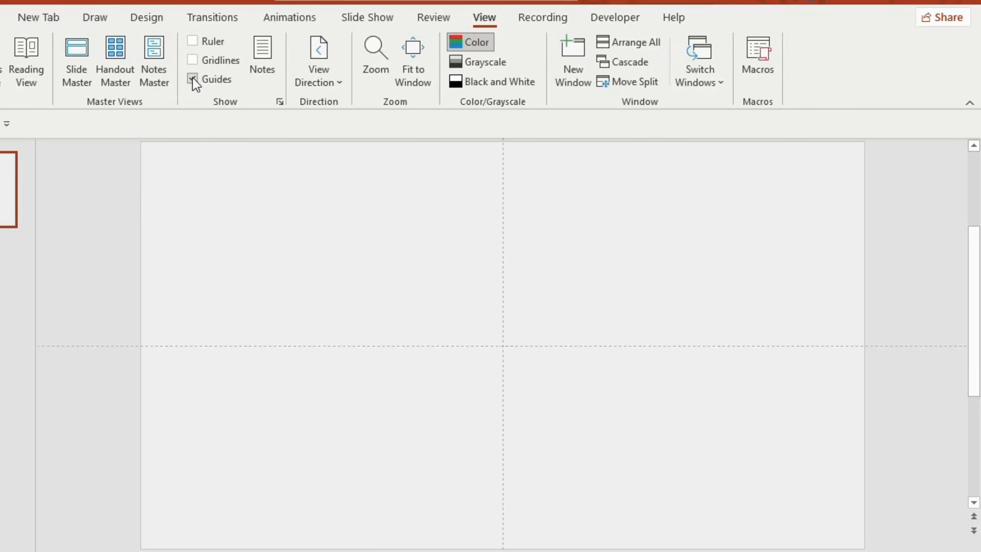
{"action": "left_click_drag", "start_coordinate": [502, 214], "coordinate": [360, 204]}
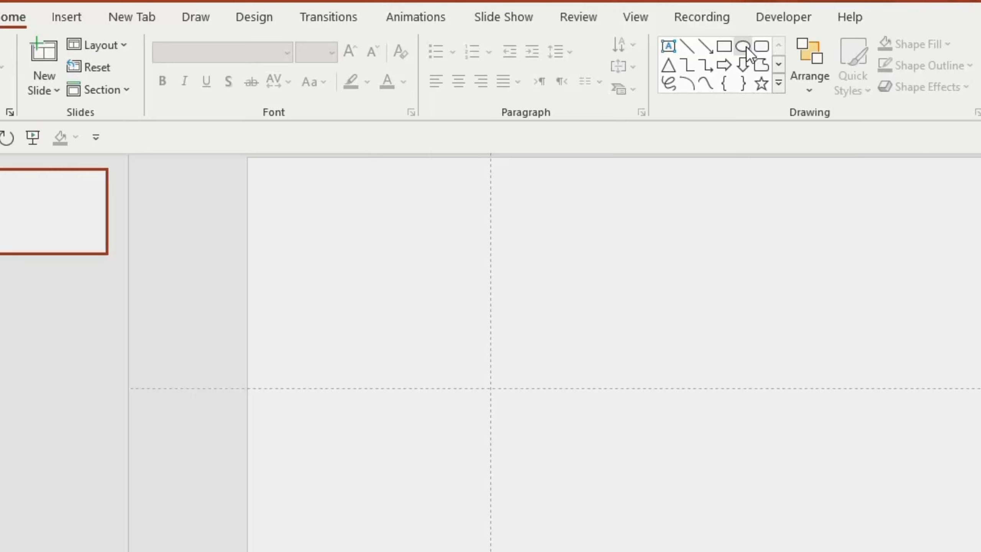
- Draw an ellipse about 3.39" wide and 1.18" high, centre it on the guides' intersection and remove its outline
{"action": "left_click", "coordinate": [748, 54]}
{"action": "left_click_drag", "start_coordinate": [440, 363], "coordinate": [609, 416]}
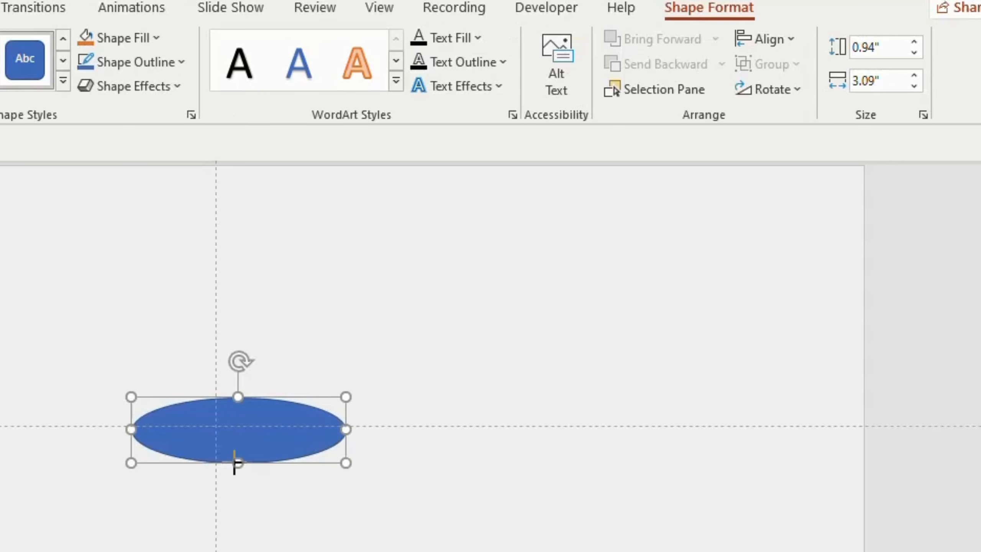
{"action": "left_click_drag", "start_coordinate": [346, 430], "coordinate": [367, 429]}
{"action": "left_click_drag", "start_coordinate": [248, 463], "coordinate": [247, 479]}
{"action": "left_click_drag", "start_coordinate": [248, 411], "coordinate": [215, 397]}
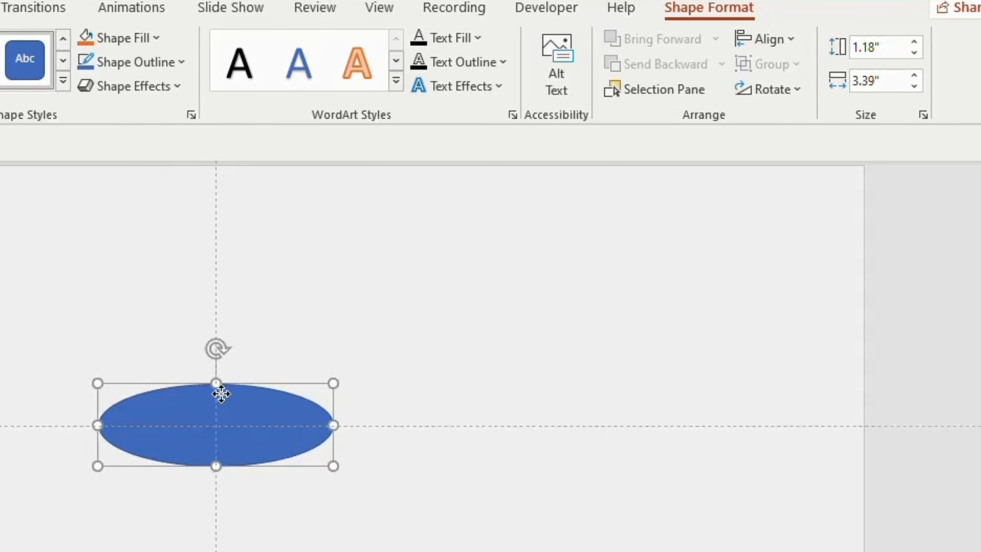
{"action": "left_click", "coordinate": [169, 64]}
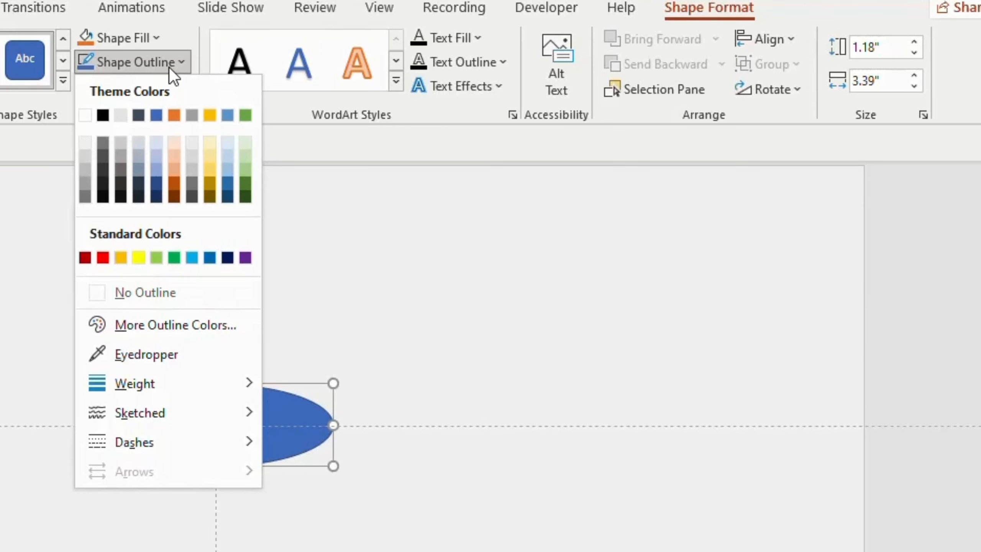
{"action": "left_click", "coordinate": [97, 292]}
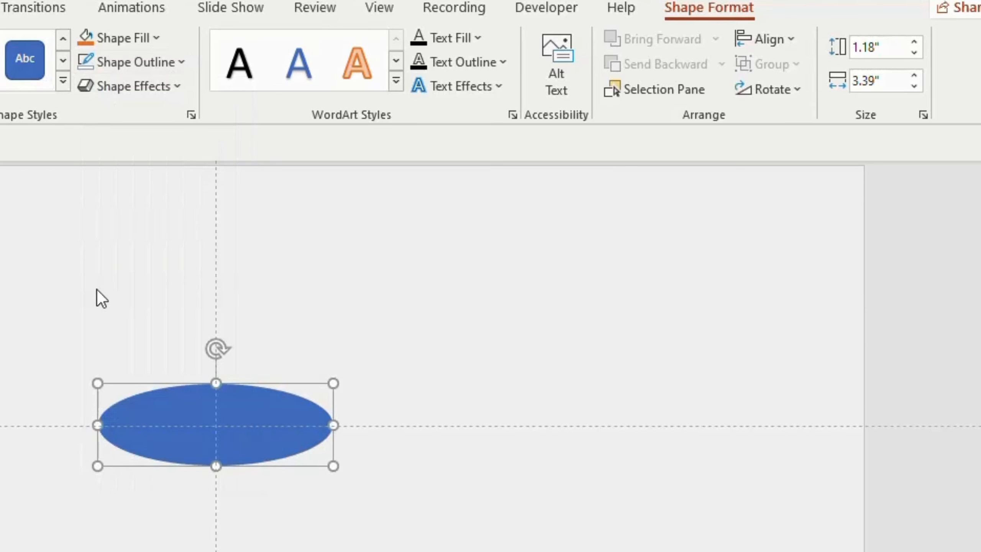
- Duplicate the blue ellipse above the original and fill the copy with standard orange
{"action": "left_click_drag", "start_coordinate": [285, 395], "coordinate": [385, 300]}
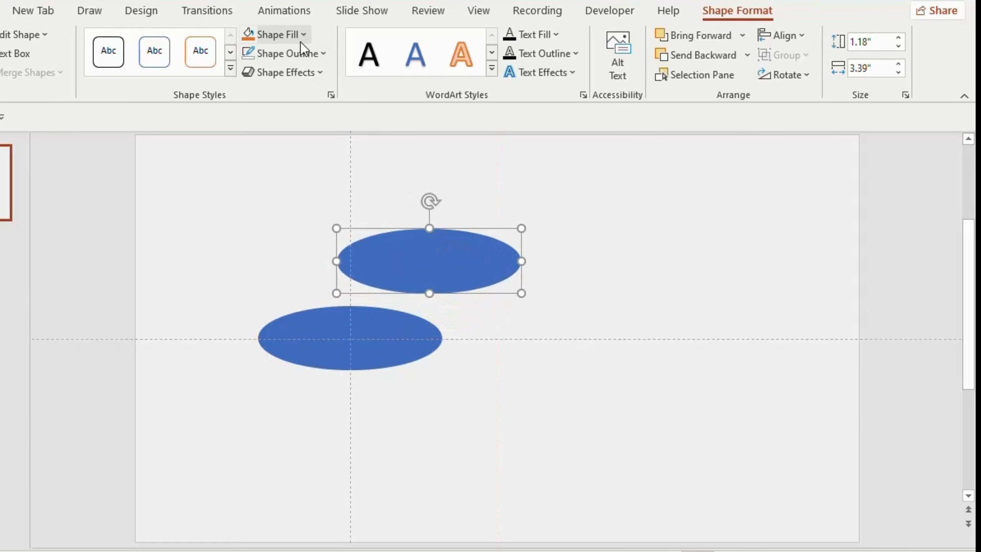
{"action": "left_click", "coordinate": [156, 38]}
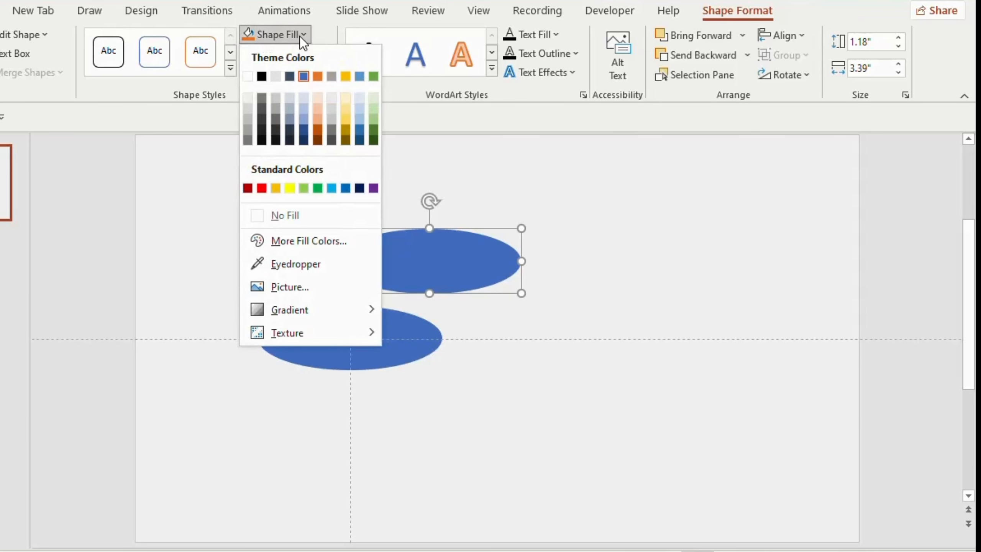
{"action": "left_click", "coordinate": [276, 188]}
- Shrink the orange ellipse to about 2.63" by 0.79" and centre it on the blue ellipse
{"action": "left_click_drag", "start_coordinate": [335, 261], "coordinate": [370, 262]}
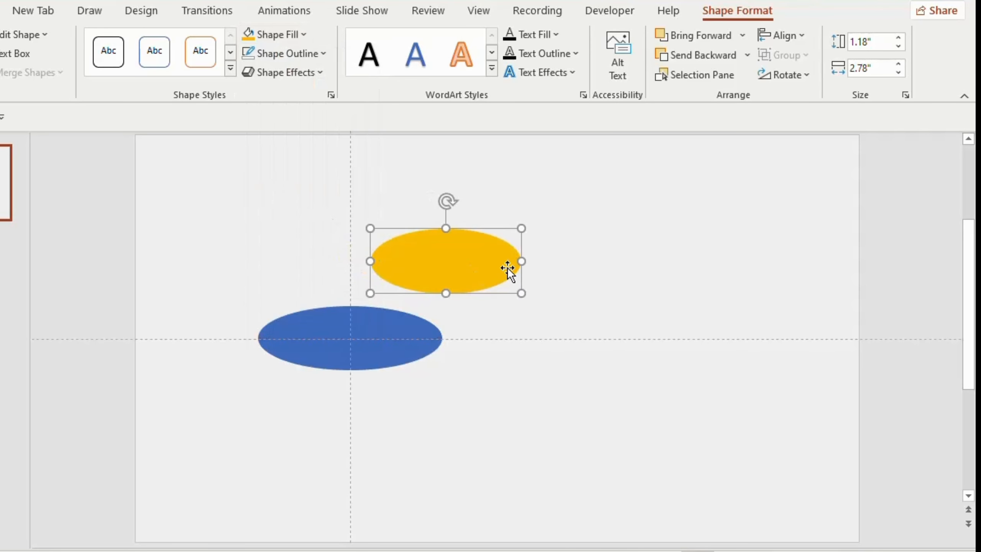
{"action": "left_click_drag", "start_coordinate": [521, 262], "coordinate": [438, 280]}
{"action": "left_click_drag", "start_coordinate": [432, 256], "coordinate": [350, 327]}
{"action": "left_click_drag", "start_coordinate": [342, 330], "coordinate": [342, 328]}
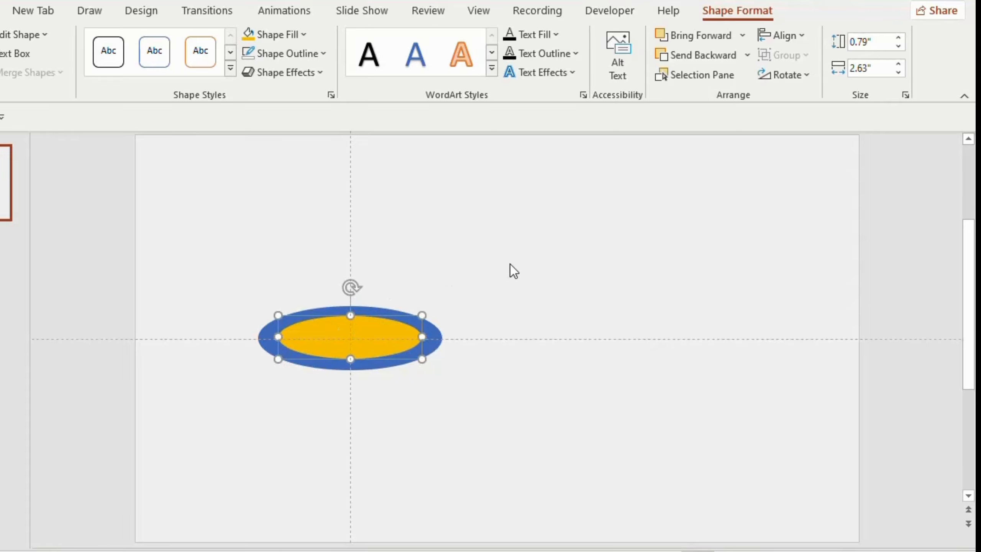
- Draw a rectangle about 3.39" by 0.59" over the ellipses' lower half, remove its outline and fill it dark red
{"action": "left_click", "coordinate": [510, 264]}
{"action": "left_click", "coordinate": [557, 36]}
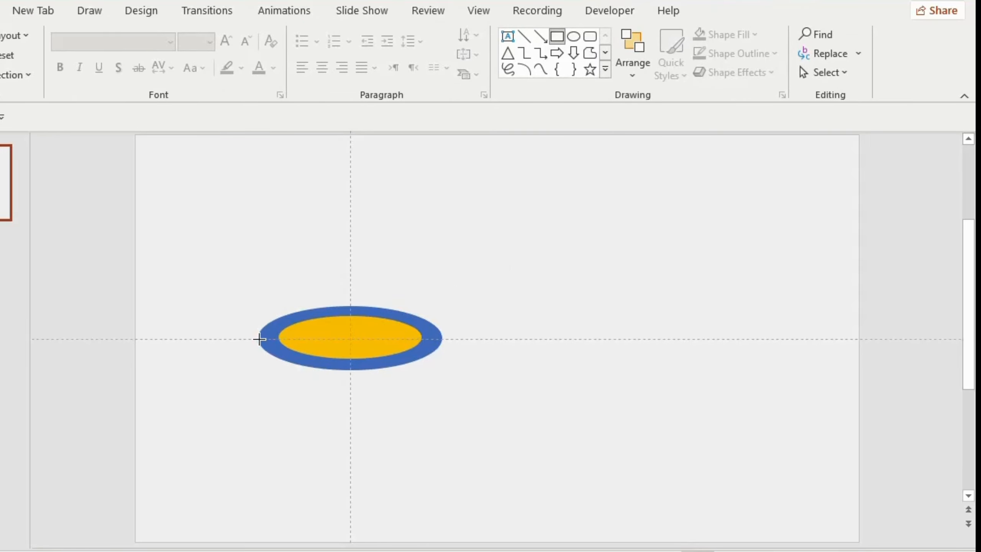
{"action": "mouse_move", "coordinate": [259, 339]}
{"action": "left_mouse_down"}
{"action": "mouse_move", "coordinate": [346, 344]}
{"action": "mouse_move", "coordinate": [442, 370]}
{"action": "left_mouse_up"}
{"action": "left_click", "coordinate": [304, 54]}
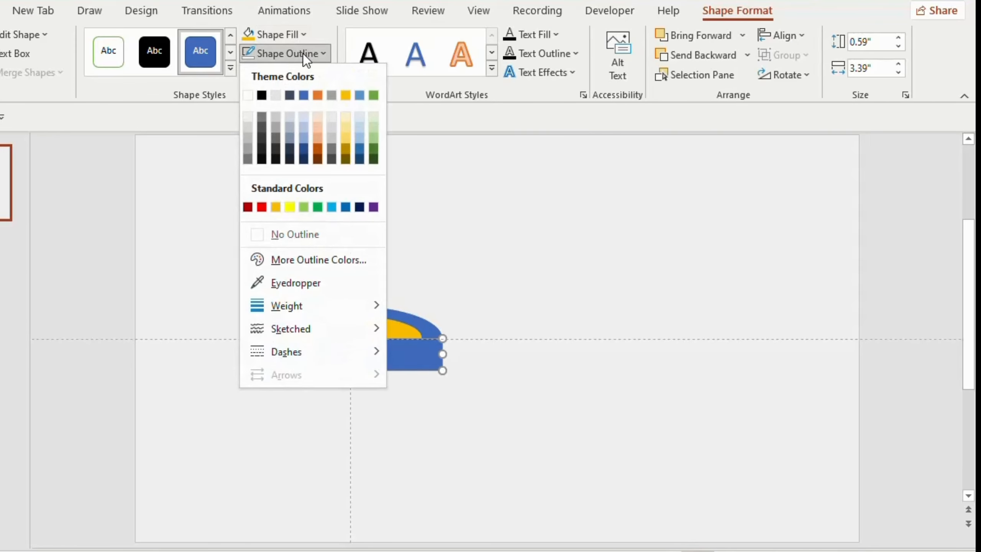
{"action": "left_click", "coordinate": [257, 234]}
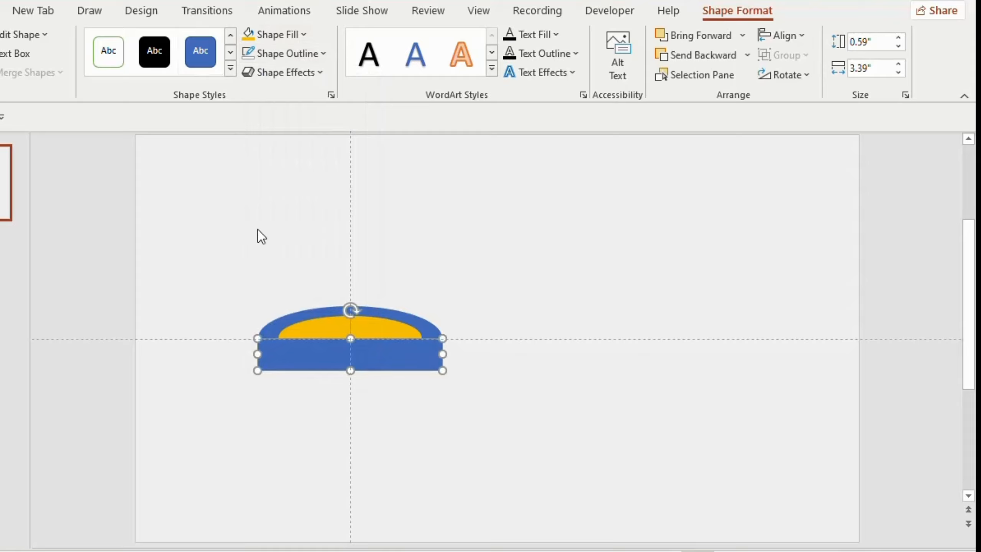
{"action": "left_click", "coordinate": [275, 35]}
{"action": "left_click", "coordinate": [250, 188]}
- Duplicate the blue ellipse and centre the copy on the red rectangle's lower edge
{"action": "left_click", "coordinate": [301, 318]}
{"action": "key", "text": "ctrl+d"}
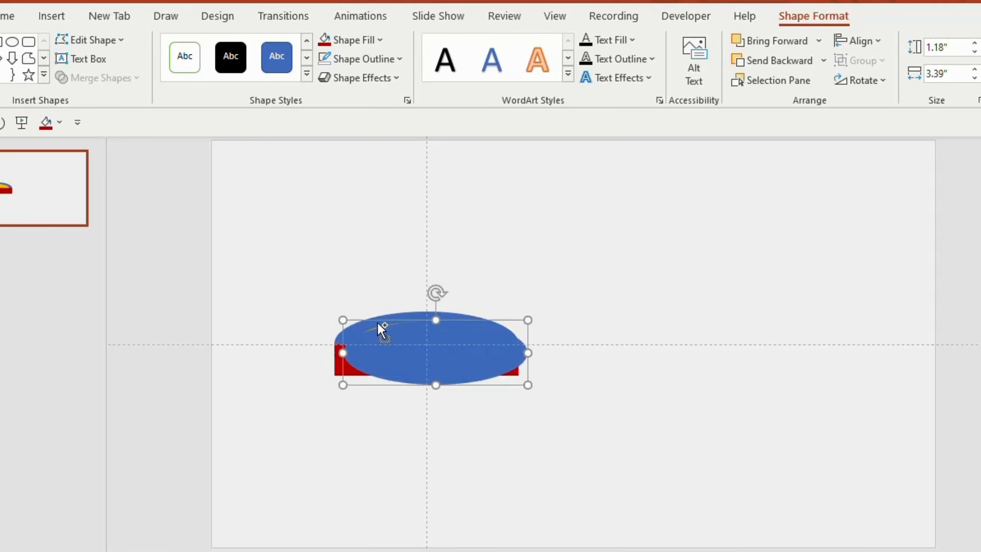
{"action": "left_click_drag", "start_coordinate": [391, 344], "coordinate": [385, 364]}
{"action": "left_click", "coordinate": [290, 389]}
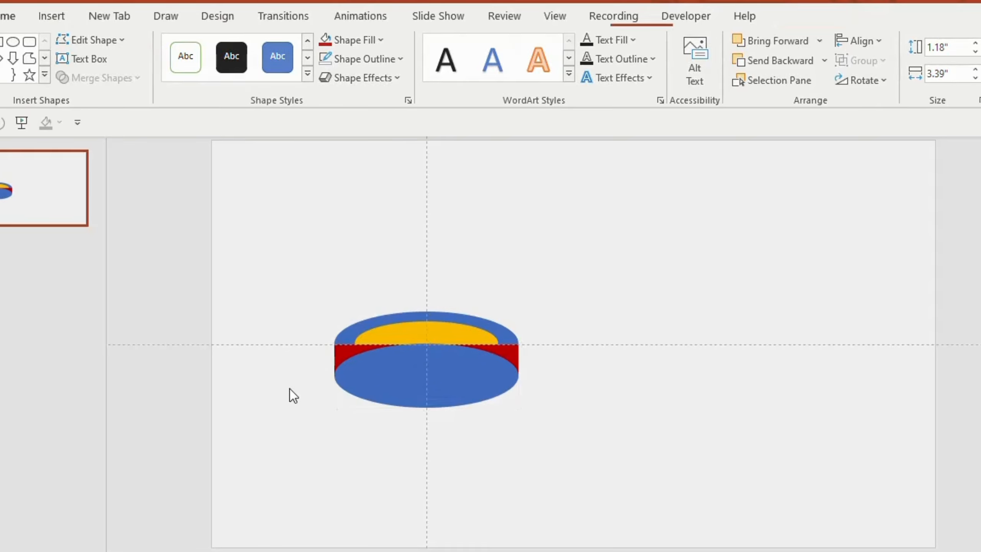
- Union the red rectangle with the lower blue ellipse and send the merged shape to the back
{"action": "left_click", "coordinate": [340, 356]}
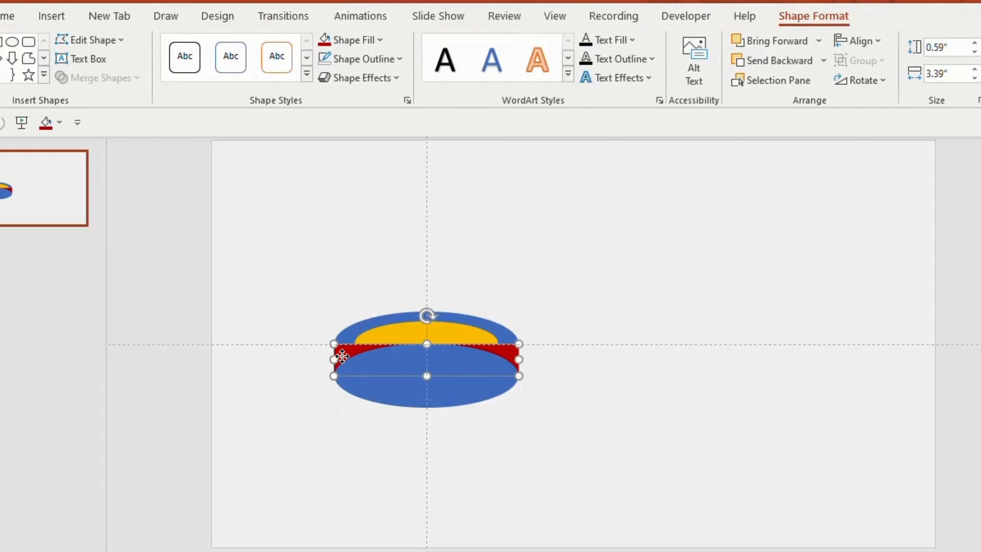
{"action": "left_click", "coordinate": [376, 375], "text": "shift"}
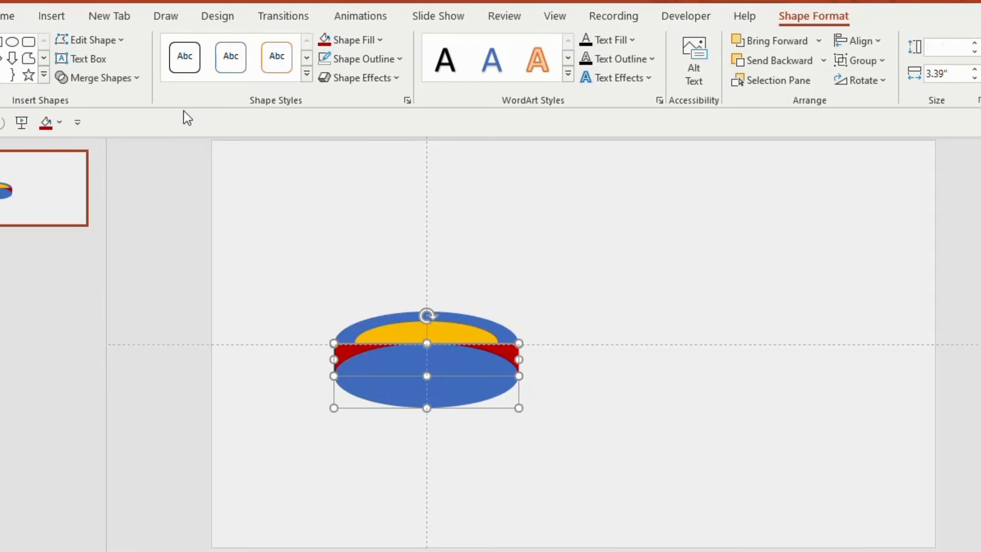
{"action": "left_click", "coordinate": [130, 73]}
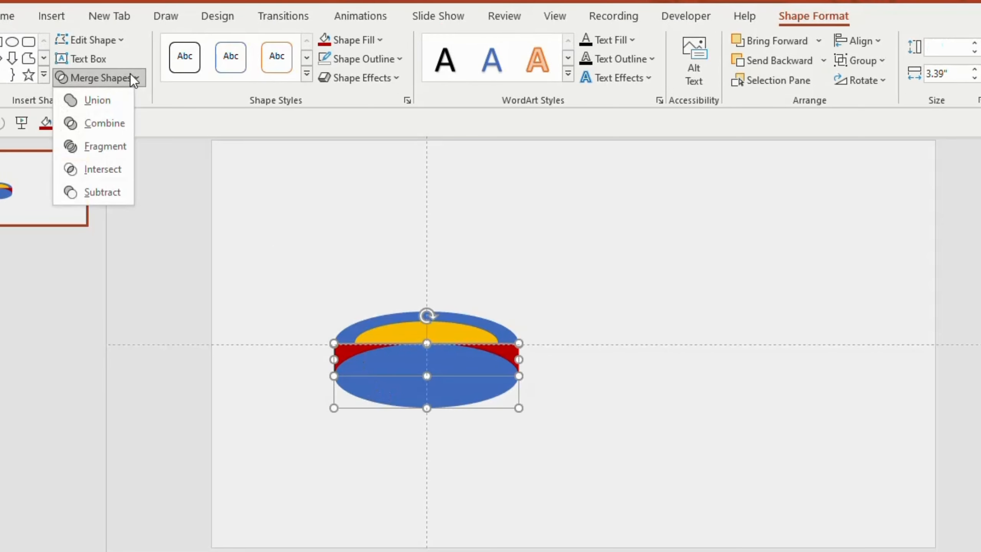
{"action": "left_click", "coordinate": [108, 98]}
{"action": "right_click", "coordinate": [405, 379]}
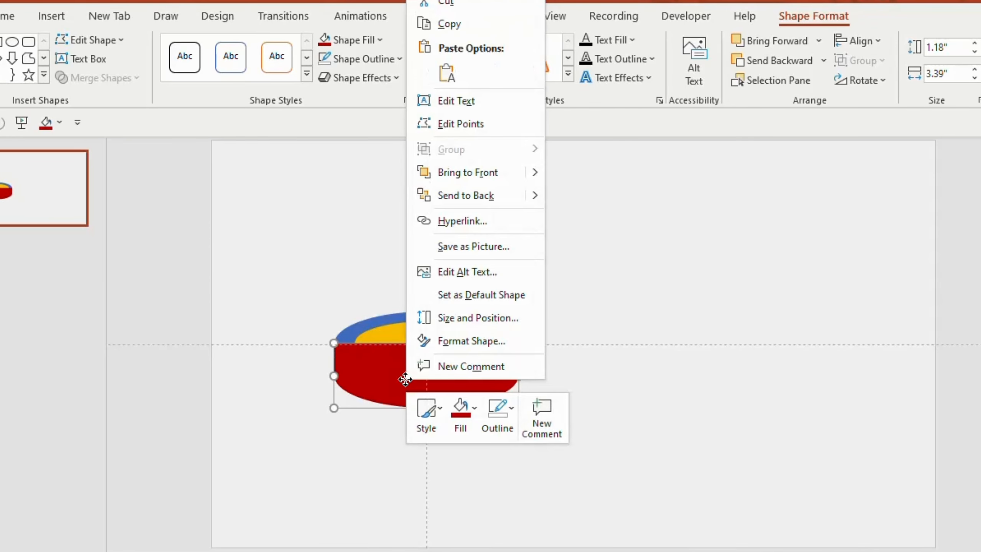
{"action": "left_click", "coordinate": [450, 188]}
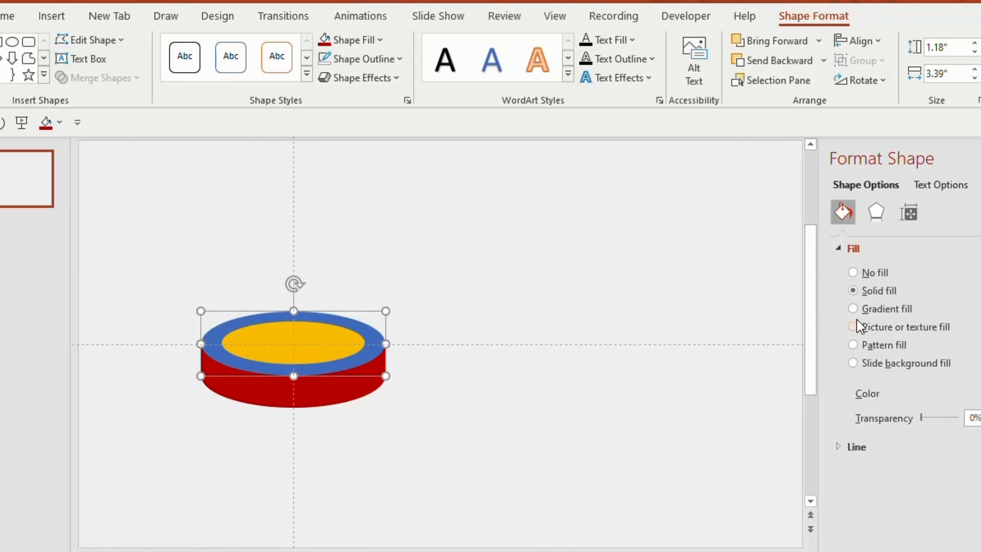
- Give the upper blue ellipse a linear gradient fill with its direction set to 0°
{"action": "left_click", "coordinate": [853, 309]}
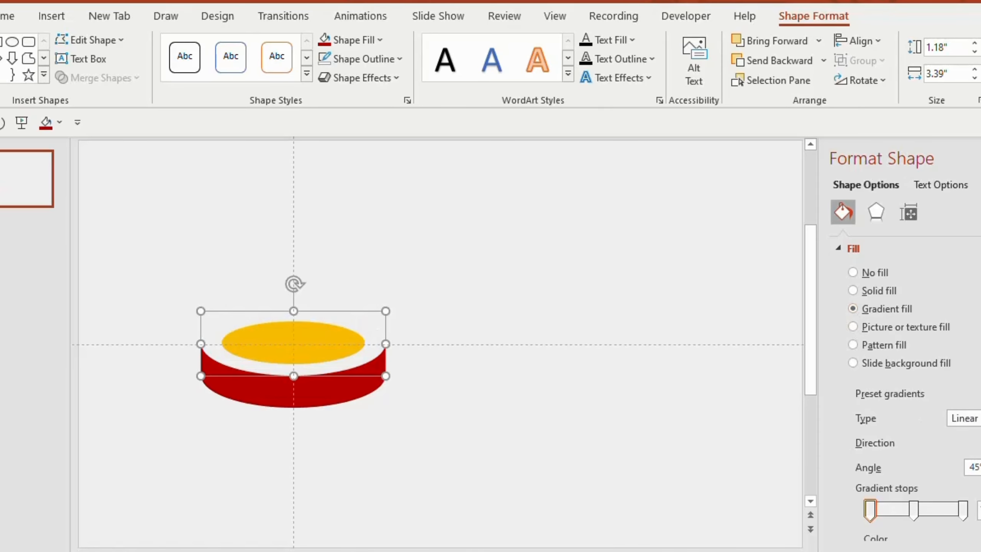
{"action": "scroll", "coordinate": [904, 386], "scroll_direction": "down", "scroll_amount": 3}
{"action": "left_click", "coordinate": [917, 385]}
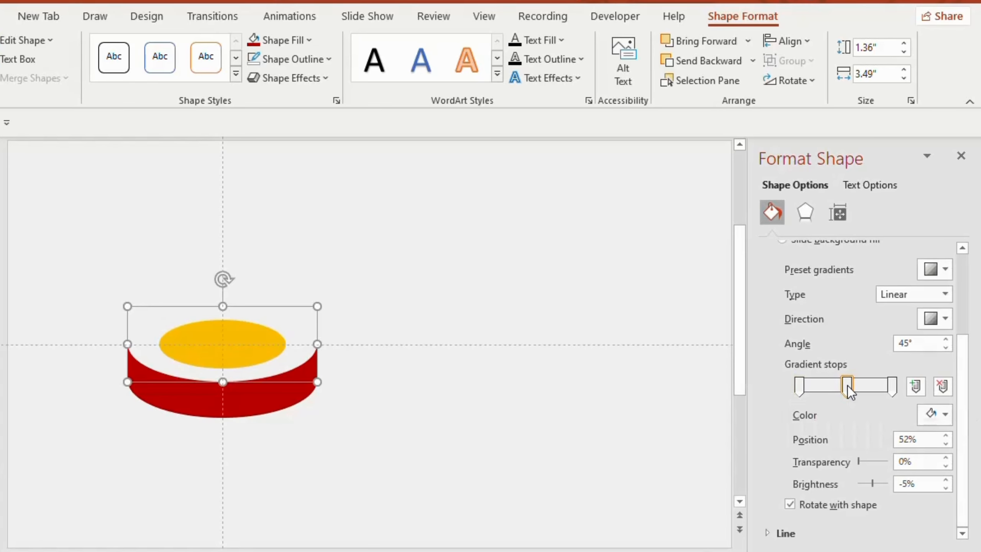
{"action": "left_click", "coordinate": [948, 318]}
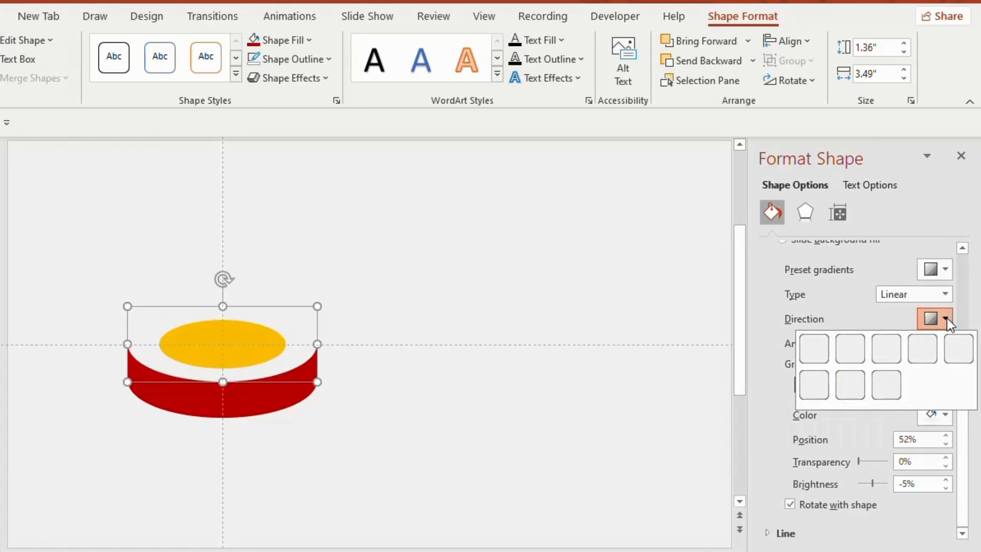
{"action": "left_click", "coordinate": [923, 349]}
- Colour the top ellipse's gradient stops White at both ends and White, Darker 15% in the middle
{"action": "left_click", "coordinate": [798, 388]}
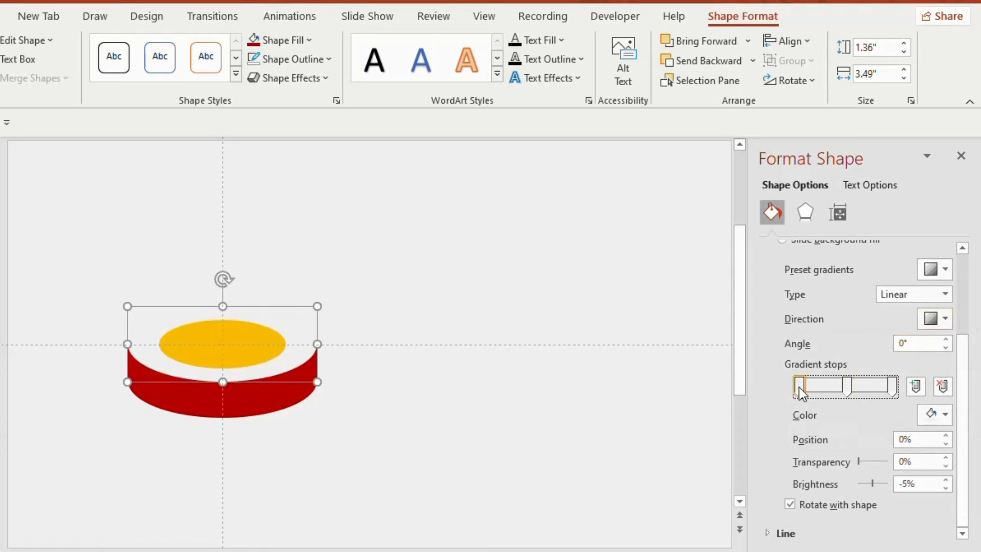
{"action": "left_click", "coordinate": [945, 414]}
{"action": "left_click", "coordinate": [844, 240]}
{"action": "left_click", "coordinate": [845, 386]}
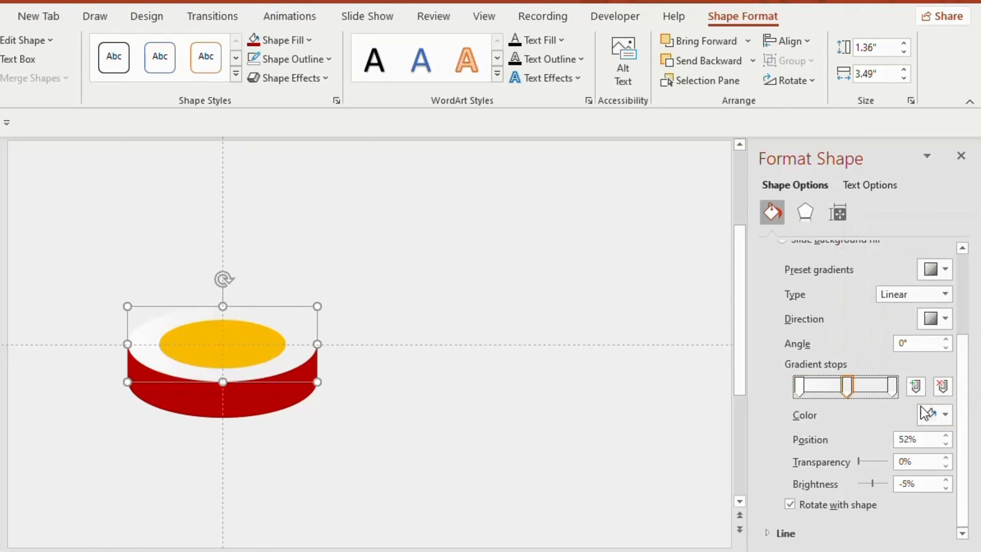
{"action": "left_click", "coordinate": [945, 414]}
{"action": "left_click", "coordinate": [845, 262]}
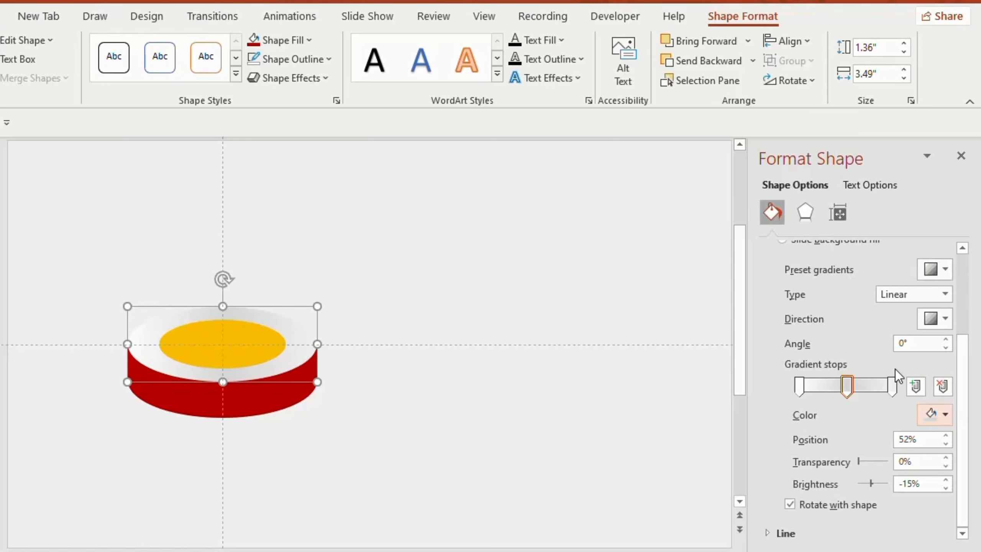
{"action": "left_click", "coordinate": [892, 385]}
{"action": "left_click", "coordinate": [945, 414]}
{"action": "left_click", "coordinate": [845, 240]}
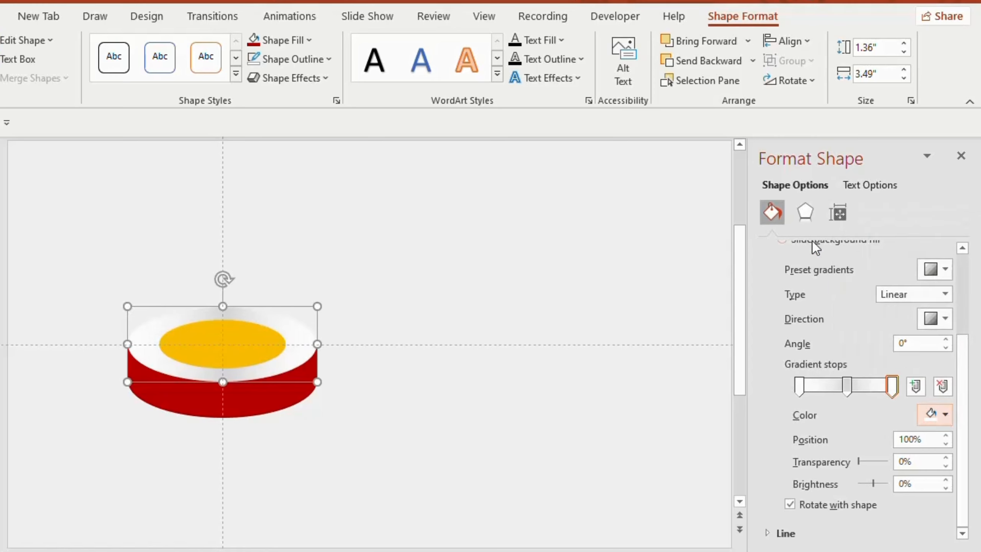
- Change the red side shape's solid fill to a gradient fill
{"action": "left_click", "coordinate": [267, 395]}
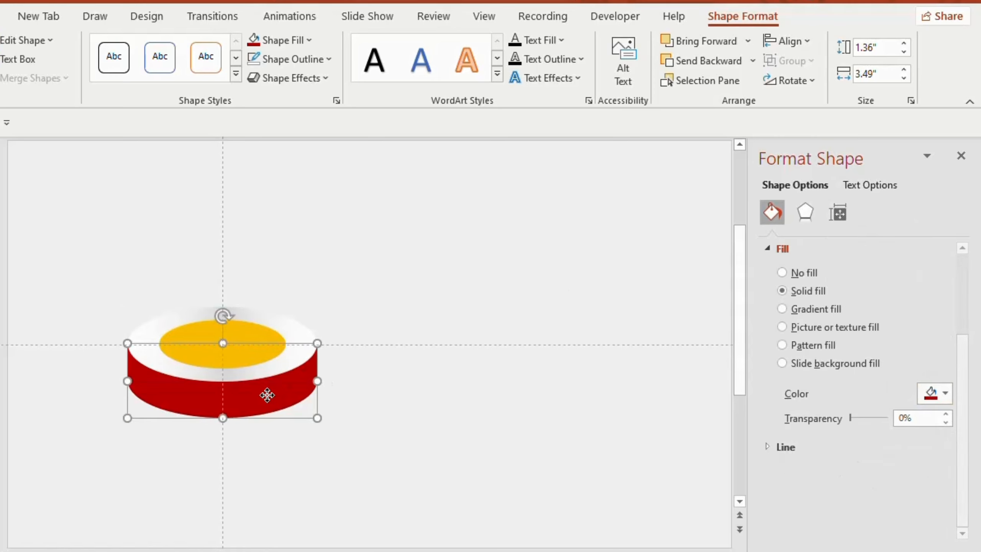
{"action": "left_click", "coordinate": [784, 309]}
{"action": "left_click_drag", "start_coordinate": [963, 340], "coordinate": [969, 410]}
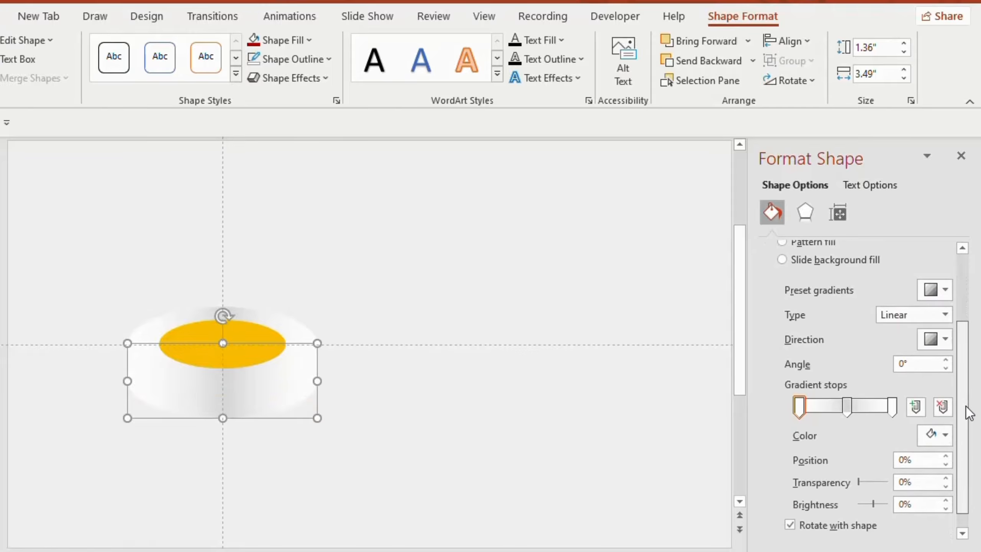
- Colour the side shape's gradient stops Black, Lighter 50%, White, Darker 5% and light gray, Darker 10%, with the linear direction pointing left
{"action": "left_click", "coordinate": [945, 434]}
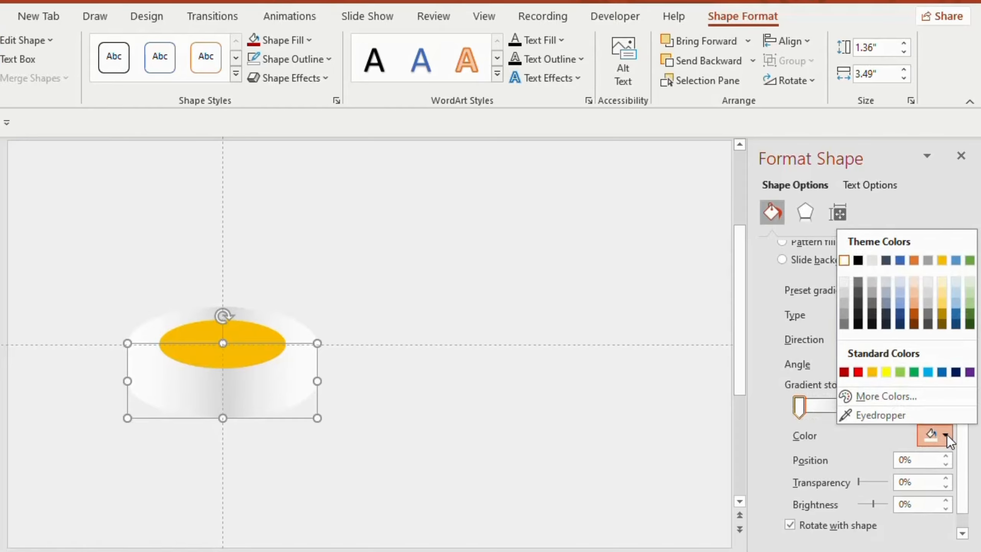
{"action": "left_click", "coordinate": [858, 281]}
{"action": "left_click", "coordinate": [851, 402]}
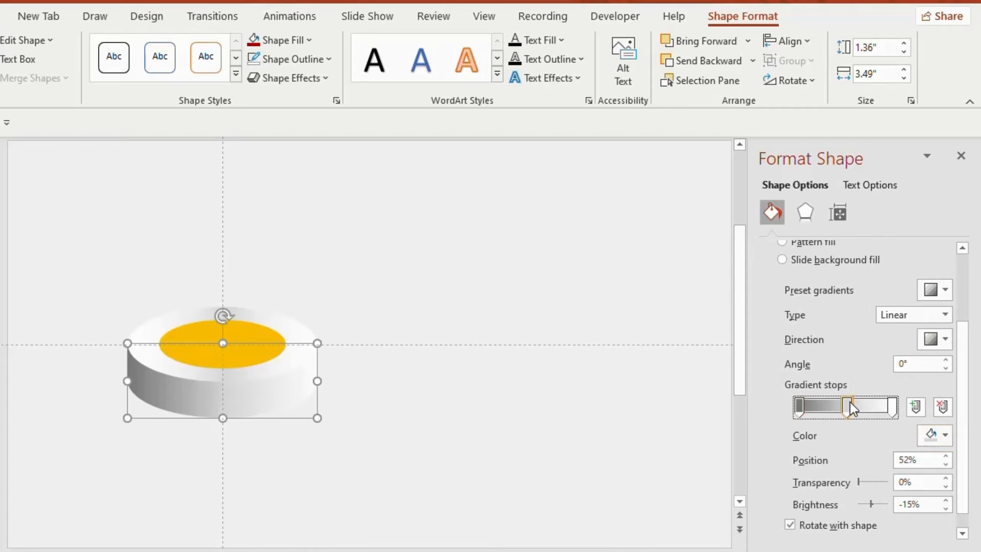
{"action": "left_click", "coordinate": [945, 434]}
{"action": "left_click", "coordinate": [849, 279]}
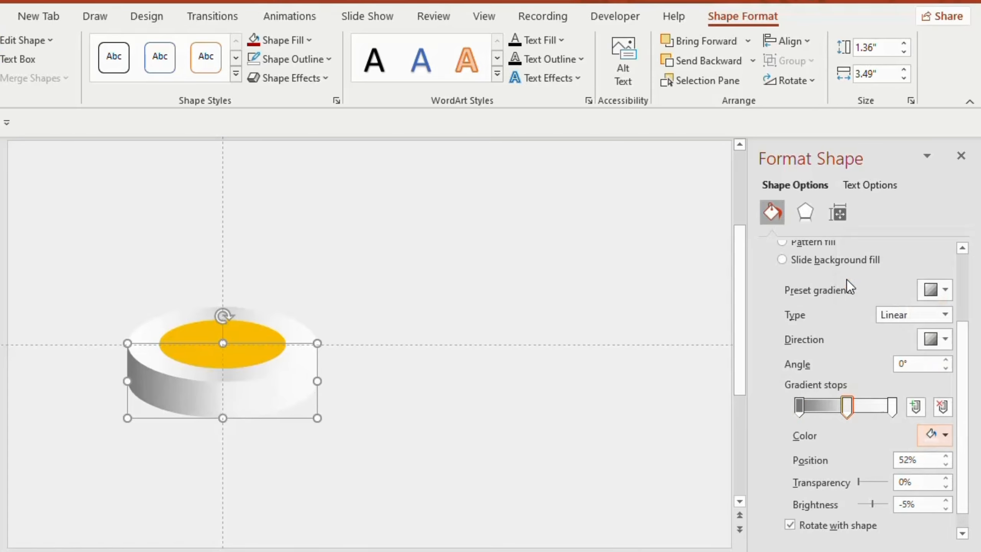
{"action": "left_click", "coordinate": [893, 410]}
{"action": "left_click", "coordinate": [946, 434]}
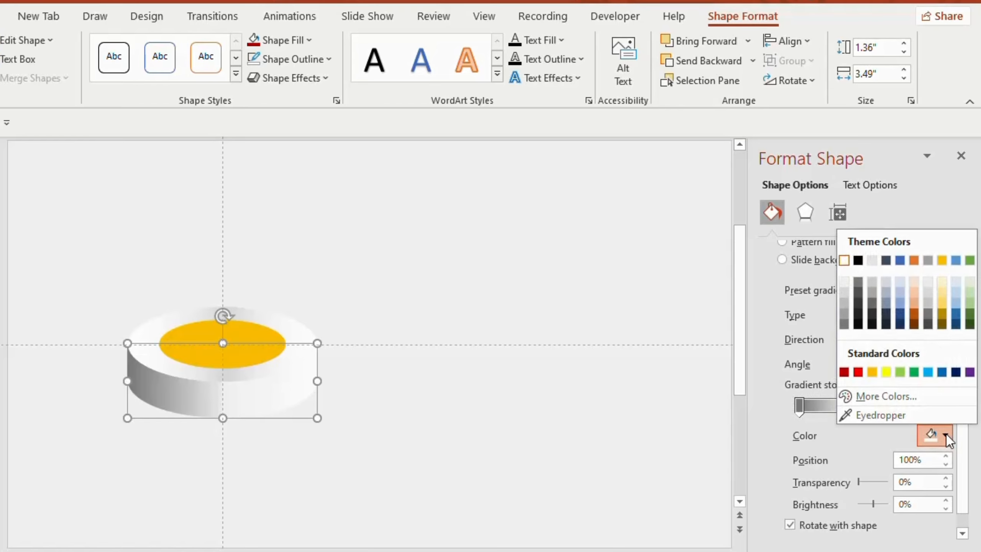
{"action": "left_click", "coordinate": [873, 283]}
{"action": "left_click", "coordinate": [935, 318]}
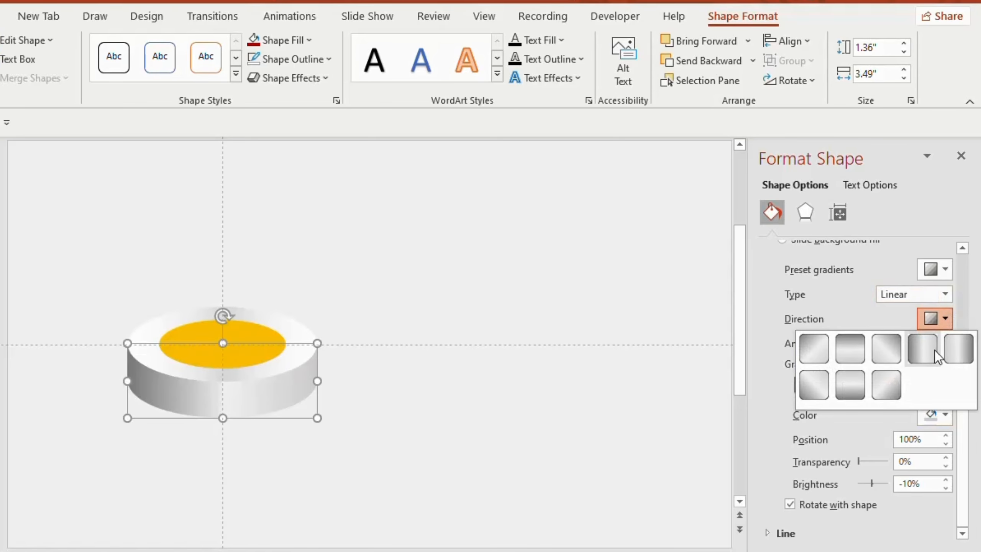
{"action": "left_click", "coordinate": [960, 356]}
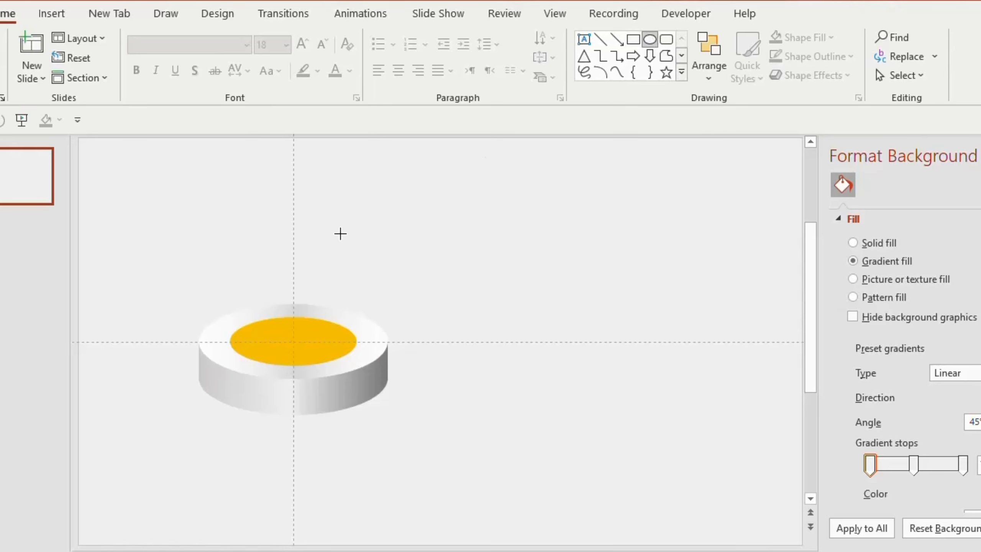
- Draw an ellipse about 2.42" wide and 0.7" high above the disc and remove its outline
{"action": "left_click_drag", "start_coordinate": [330, 236], "coordinate": [462, 274]}
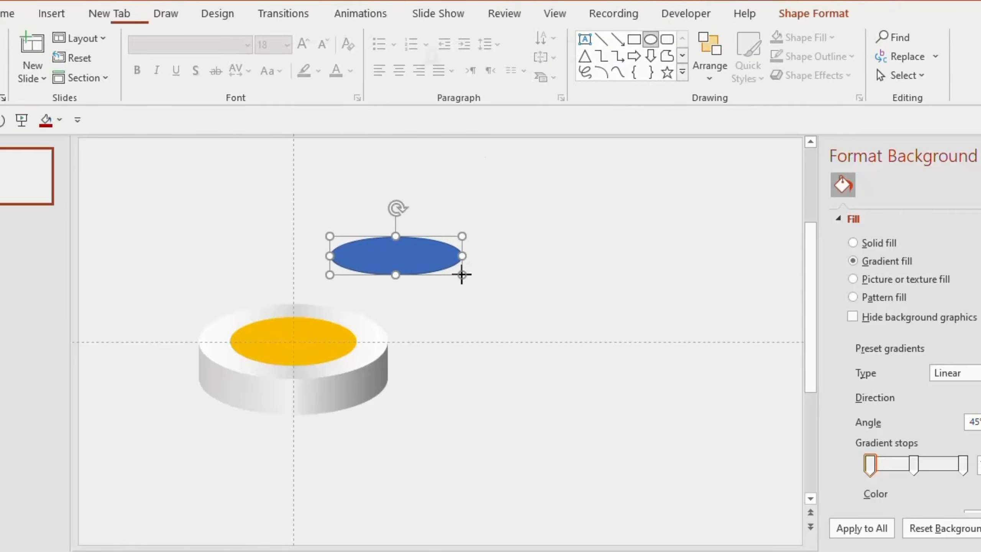
{"action": "left_click", "coordinate": [355, 59]}
{"action": "left_click", "coordinate": [334, 237]}
- Give the new ellipse a 180° linear gradient from Black, Lighter 50% at 100% transparency to Black, Lighter 15%
{"action": "left_click", "coordinate": [782, 311]}
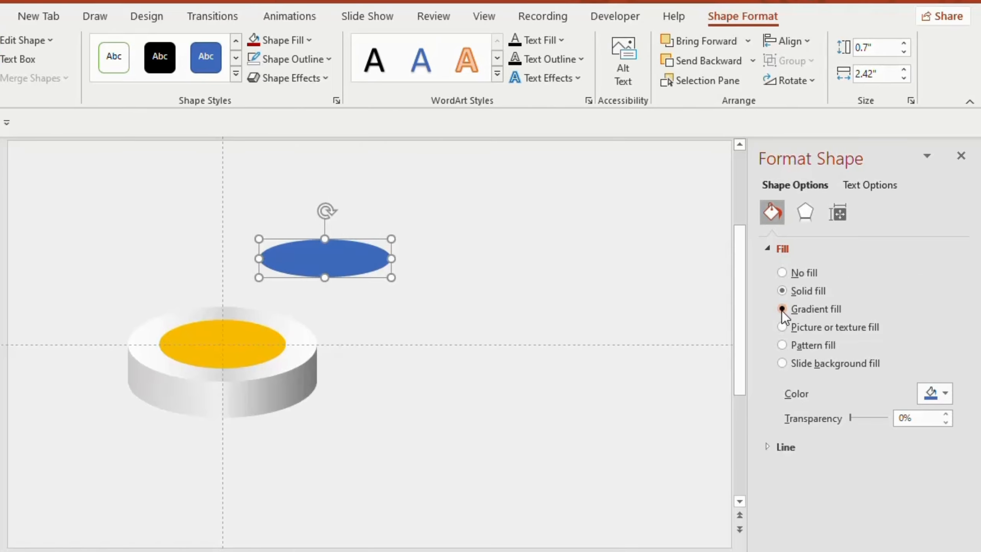
{"action": "scroll", "coordinate": [889, 386], "scroll_direction": "down", "scroll_amount": 2}
{"action": "left_click", "coordinate": [945, 463]}
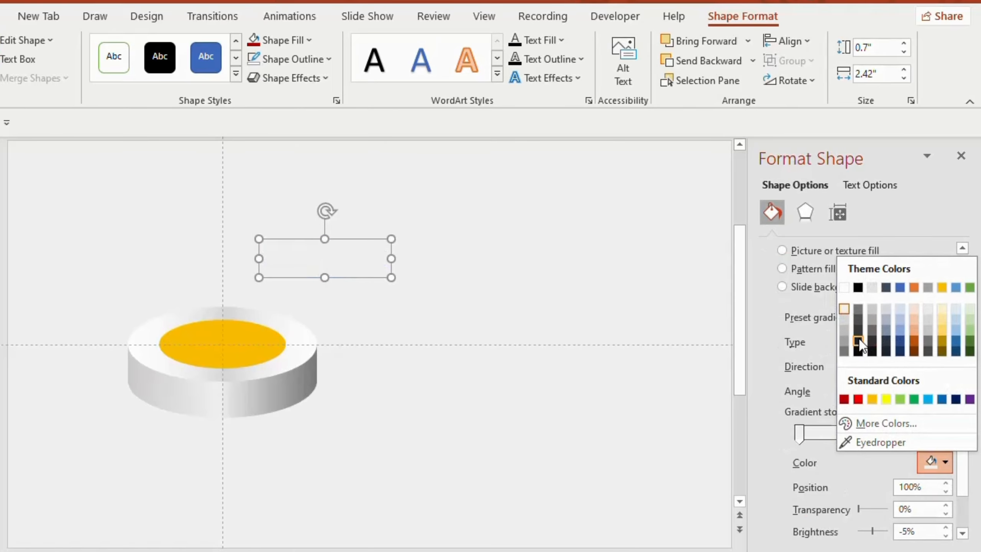
{"action": "left_click", "coordinate": [859, 341]}
{"action": "left_click", "coordinate": [798, 432]}
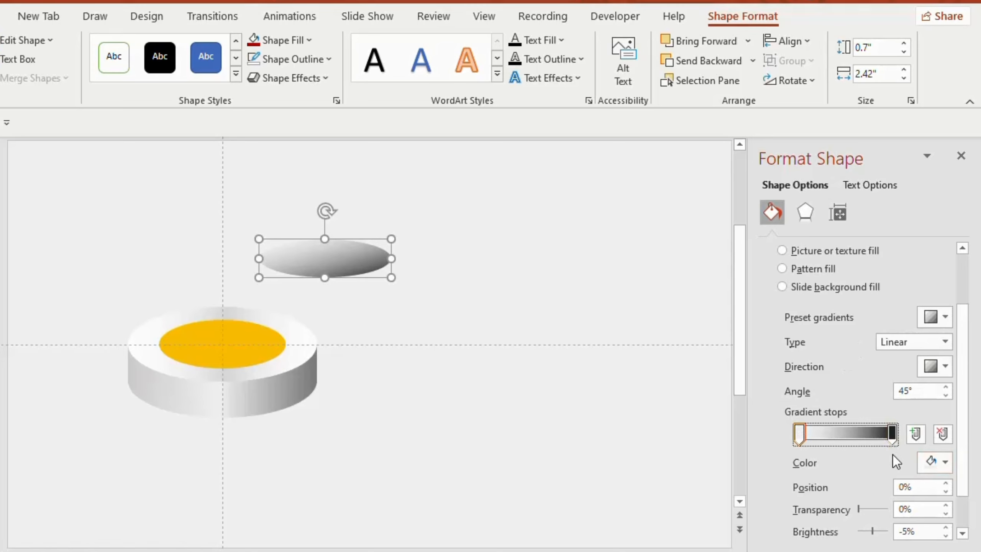
{"action": "left_click", "coordinate": [946, 463]}
{"action": "left_click", "coordinate": [867, 315]}
{"action": "scroll", "coordinate": [874, 467], "scroll_direction": "down", "scroll_amount": 1}
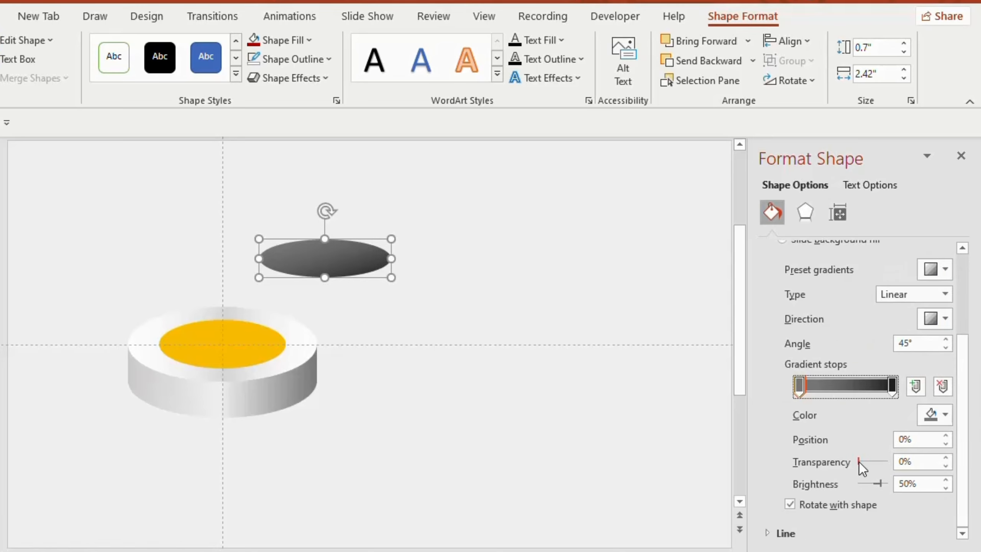
{"action": "left_click_drag", "start_coordinate": [859, 463], "coordinate": [890, 462]}
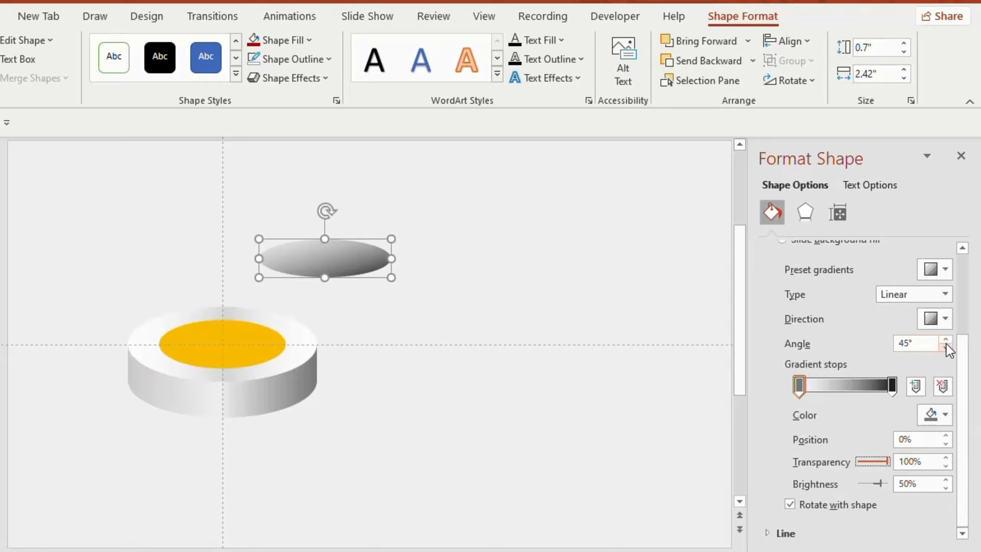
{"action": "left_click", "coordinate": [945, 319]}
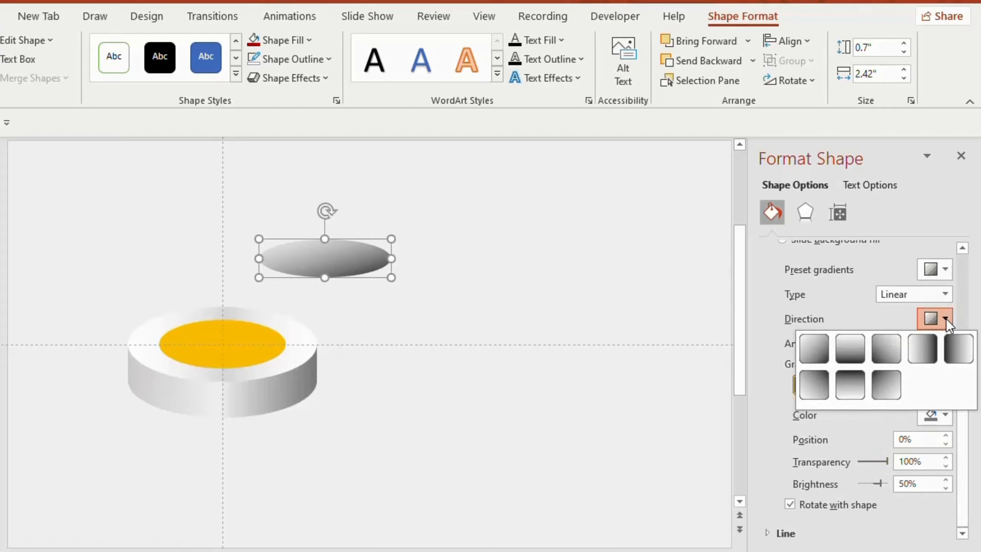
{"action": "left_click", "coordinate": [956, 350]}
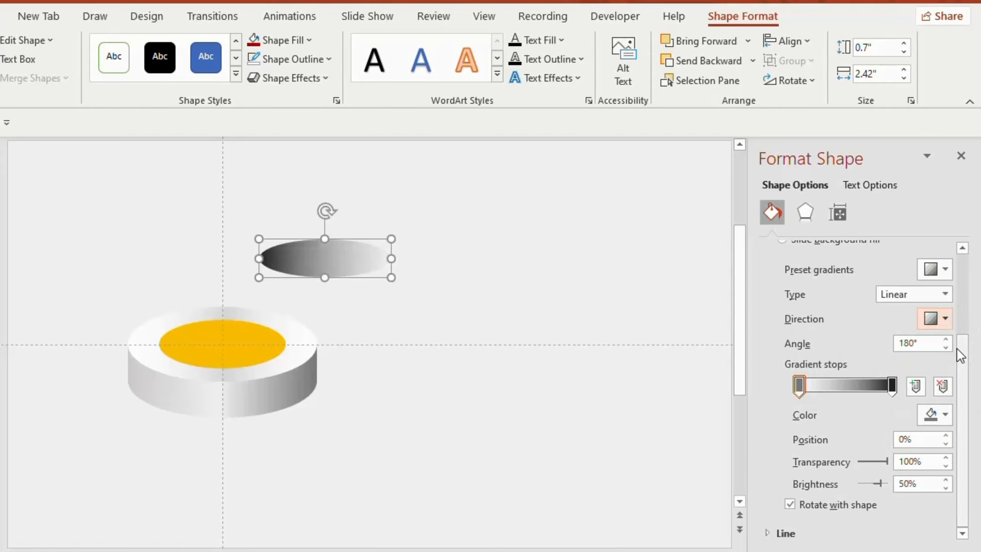
- Apply 25 pt soft edges to the dark ellipse and enlarge it over the disc's top face as shading
{"action": "left_click", "coordinate": [812, 217]}
{"action": "left_click", "coordinate": [798, 314]}
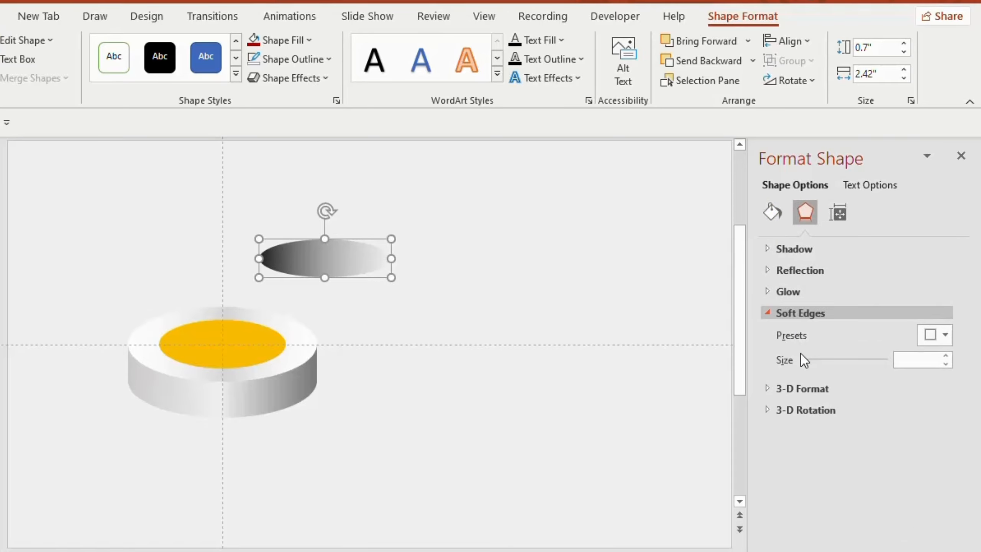
{"action": "left_click_drag", "start_coordinate": [802, 359], "coordinate": [825, 359]}
{"action": "left_click_drag", "start_coordinate": [361, 235], "coordinate": [173, 343]}
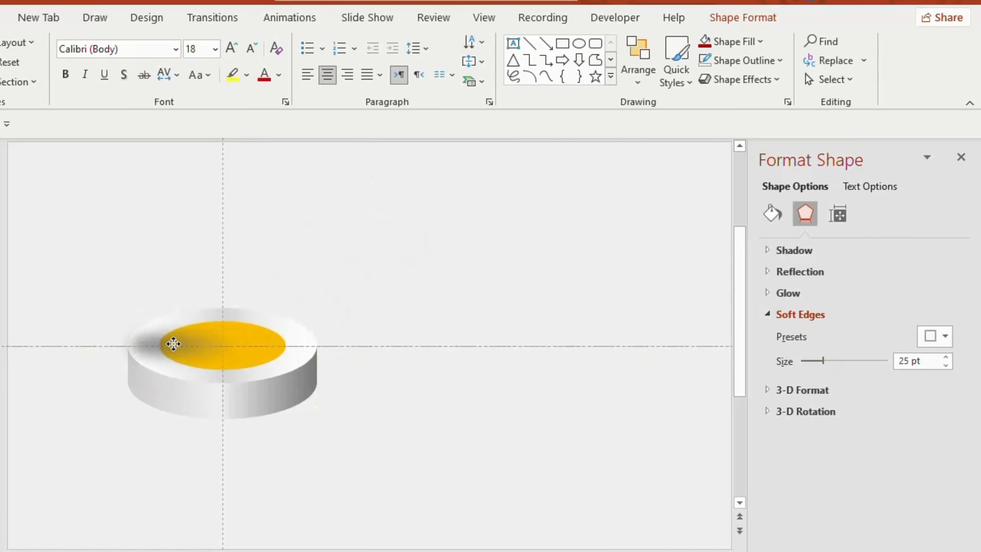
{"action": "left_click_drag", "start_coordinate": [262, 376], "coordinate": [335, 389]}
- Group all the disc's shapes, including the shading ellipse, and scale the group down slightly
{"action": "left_click_drag", "start_coordinate": [98, 244], "coordinate": [466, 511]}
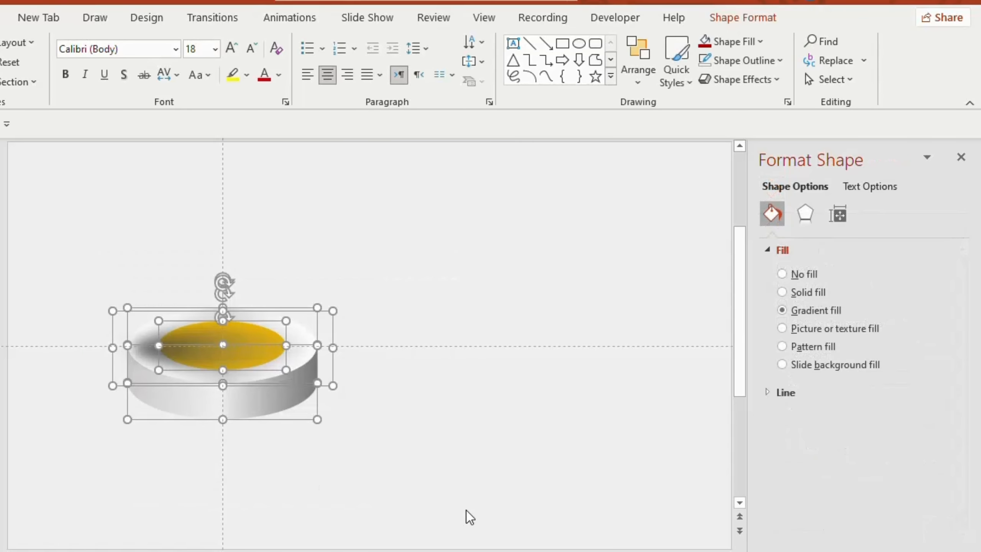
{"action": "key", "text": "ctrl+g"}
{"action": "left_click_drag", "start_coordinate": [335, 421], "coordinate": [302, 401]}
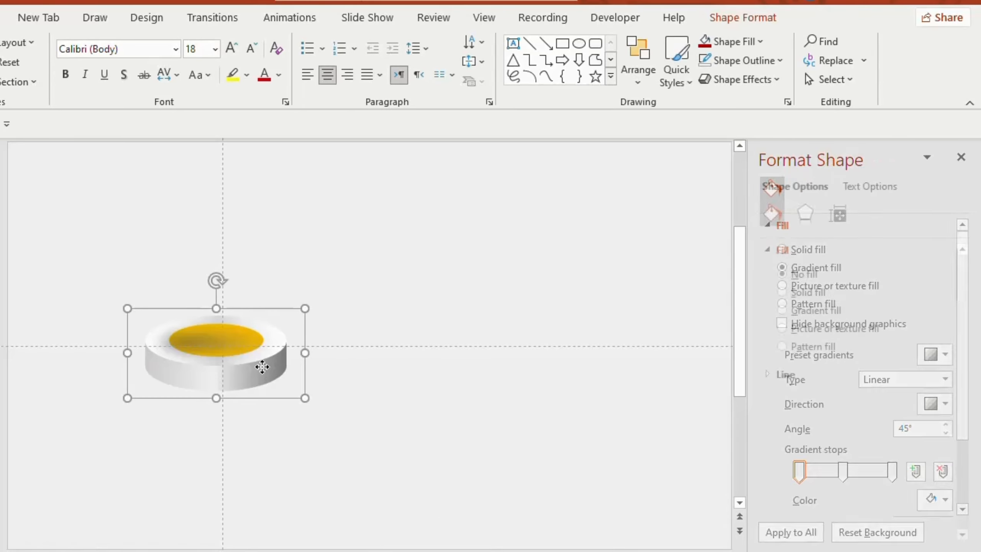
- Duplicate the disc group directly below the original and set the copy's 3-D Z rotation to 345°
{"action": "left_click_drag", "start_coordinate": [261, 366], "coordinate": [251, 412]}
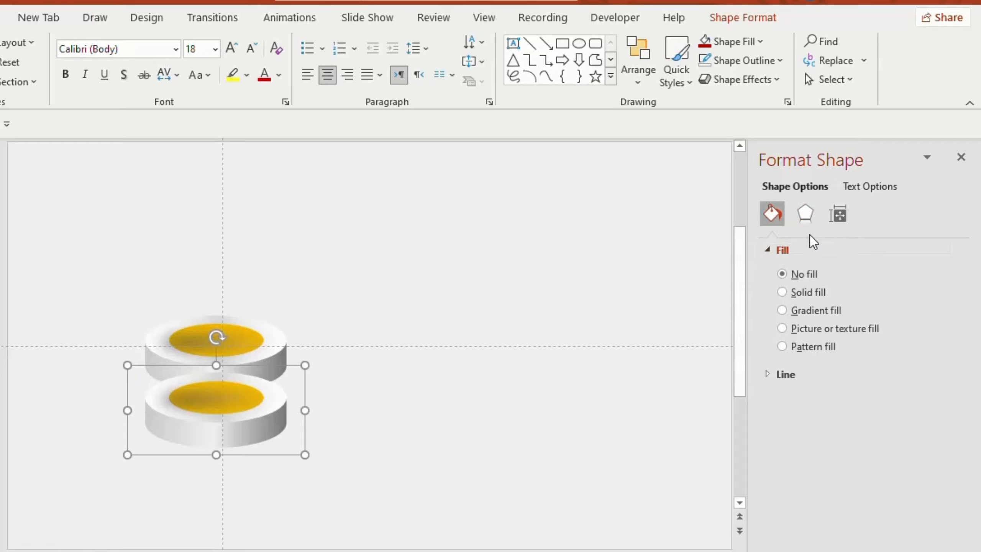
{"action": "left_click", "coordinate": [804, 215]}
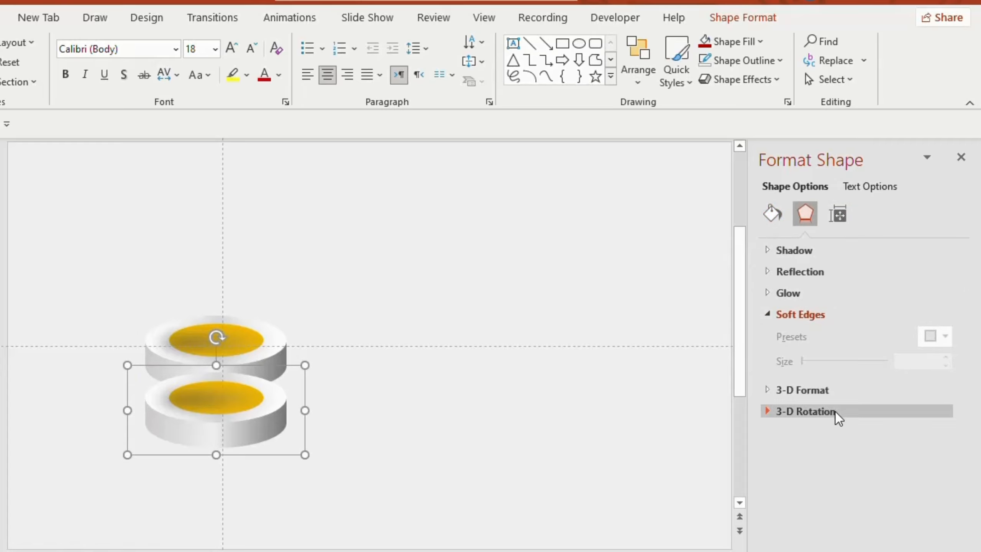
{"action": "left_click", "coordinate": [834, 412]}
{"action": "left_click_drag", "start_coordinate": [963, 377], "coordinate": [972, 468]}
{"action": "left_click", "coordinate": [917, 438]}
{"action": "left_click", "coordinate": [918, 437]}
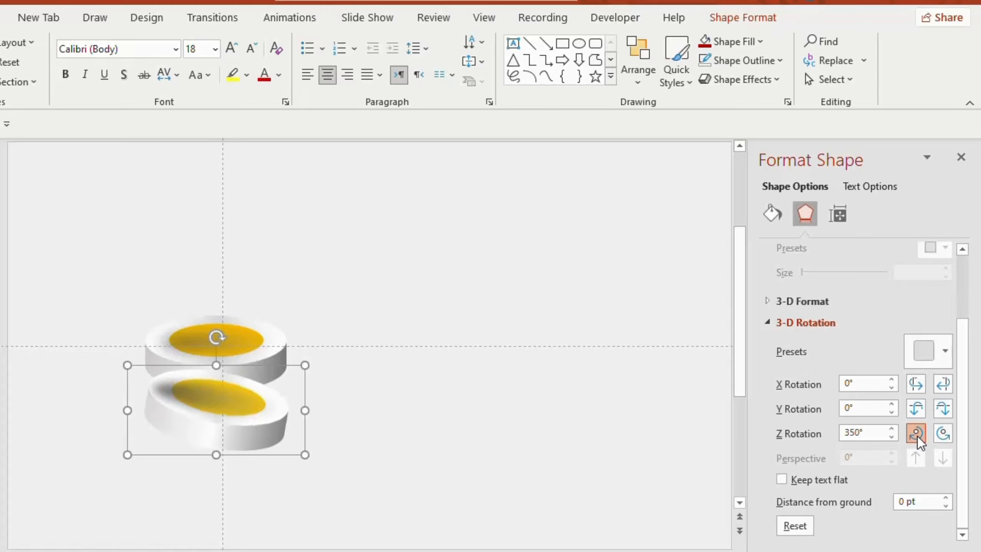
{"action": "left_click", "coordinate": [918, 436]}
- Send the tilted disc to the back and shift it to line up under the original disc
{"action": "right_click", "coordinate": [269, 406]}
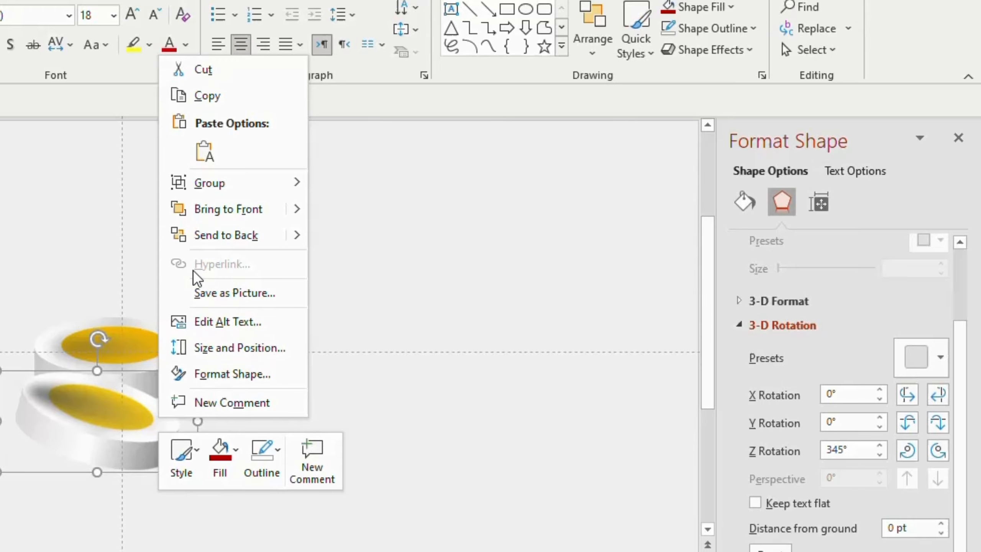
{"action": "left_click", "coordinate": [226, 235]}
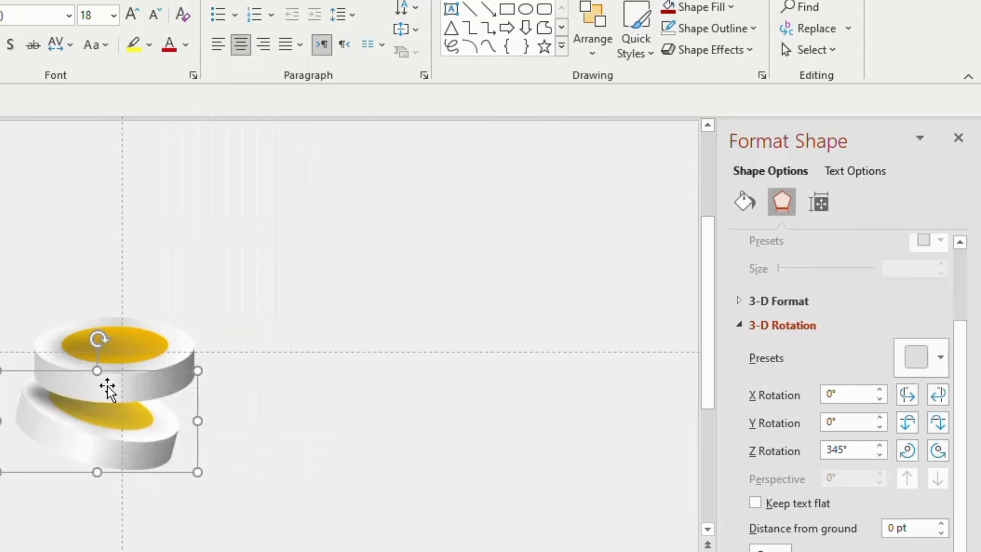
{"action": "left_click_drag", "start_coordinate": [66, 431], "coordinate": [79, 423]}
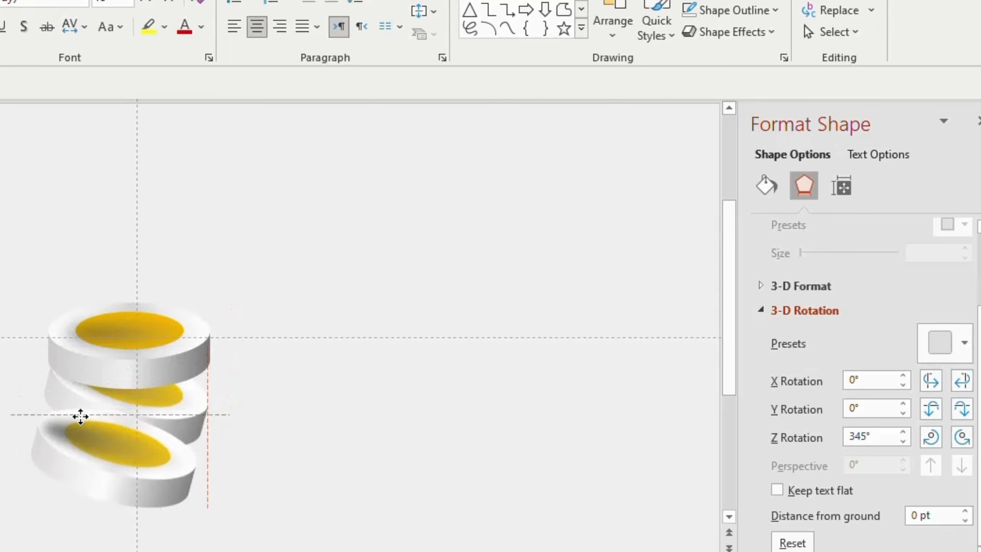
- Add a third disc at the stack's bottom, sent to the back and tilted one increment past a 335° Z rotation
{"action": "left_click_drag", "start_coordinate": [79, 416], "coordinate": [73, 414]}
{"action": "left_click", "coordinate": [926, 442]}
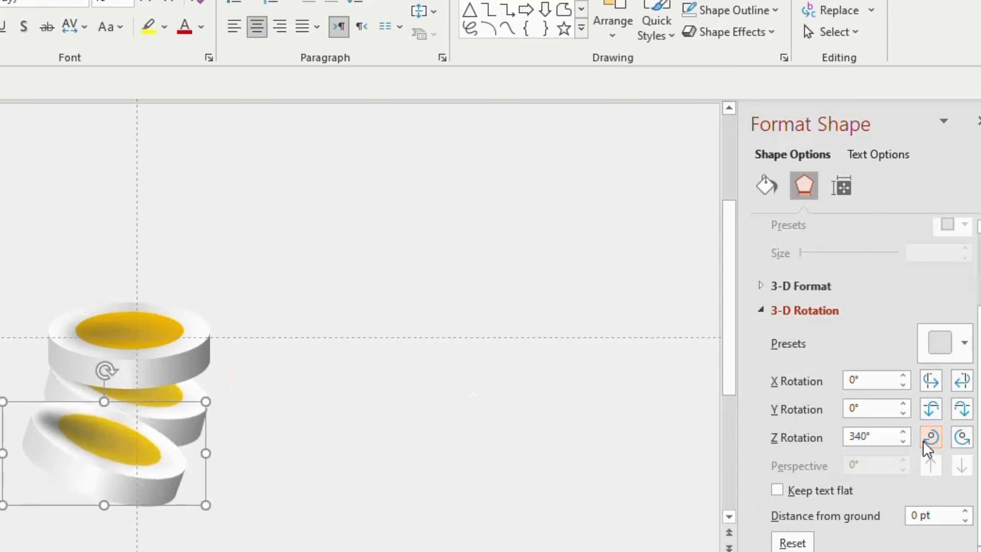
{"action": "left_click", "coordinate": [932, 441]}
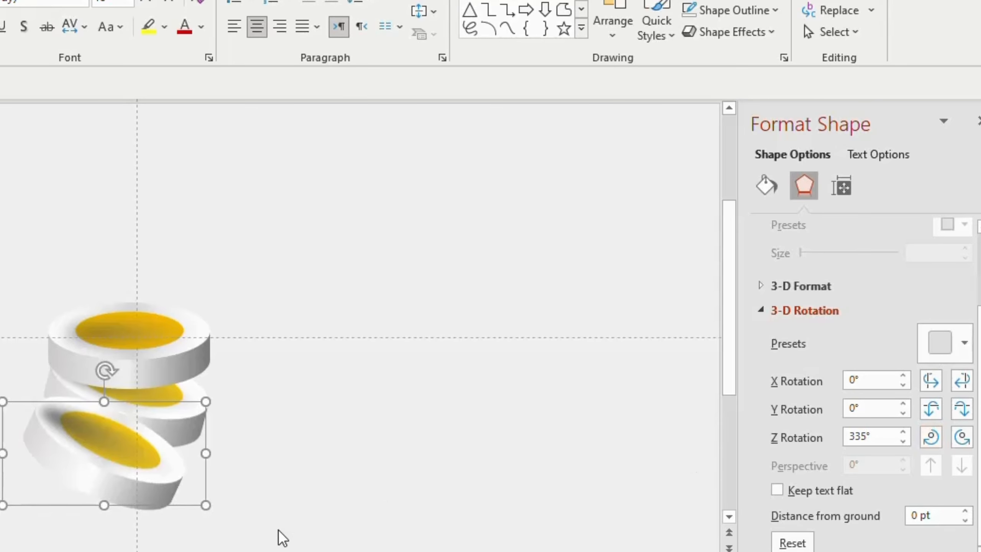
{"action": "right_click", "coordinate": [106, 481]}
{"action": "left_click", "coordinate": [171, 303]}
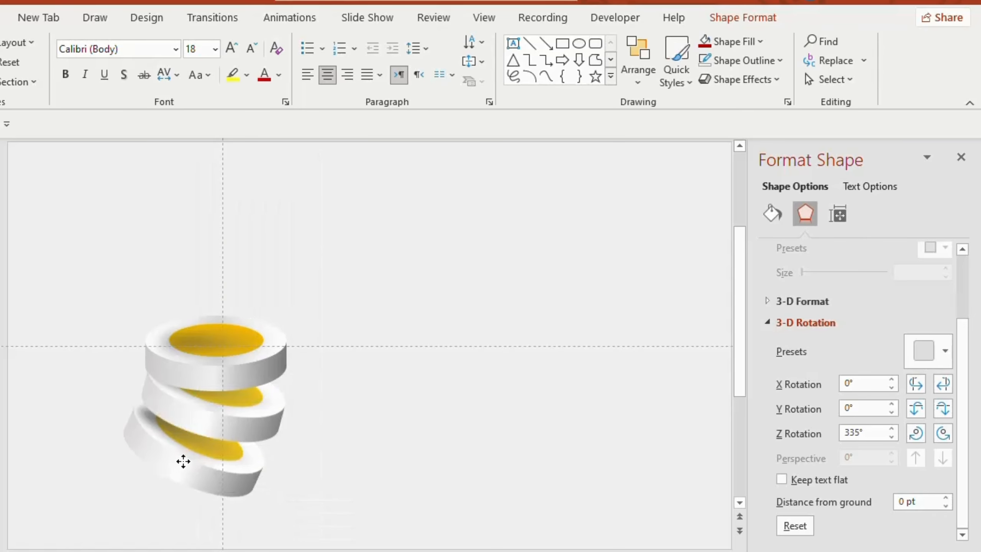
{"action": "left_click", "coordinate": [918, 435]}
- Duplicate the untilted disc above itself, slightly to the right, and set the copy's Z rotation to 20°
{"action": "left_click", "coordinate": [265, 360]}
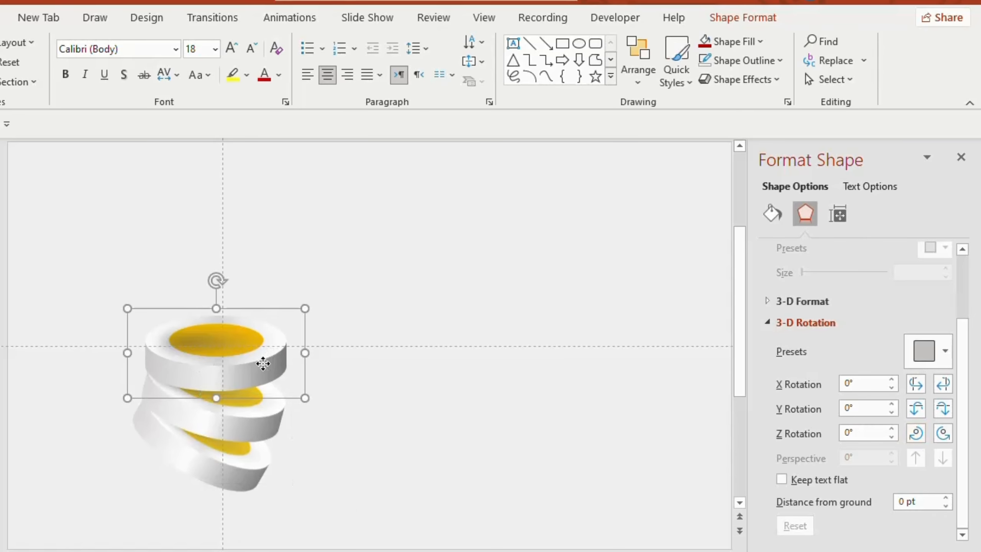
{"action": "left_click_drag", "start_coordinate": [266, 369], "coordinate": [278, 329]}
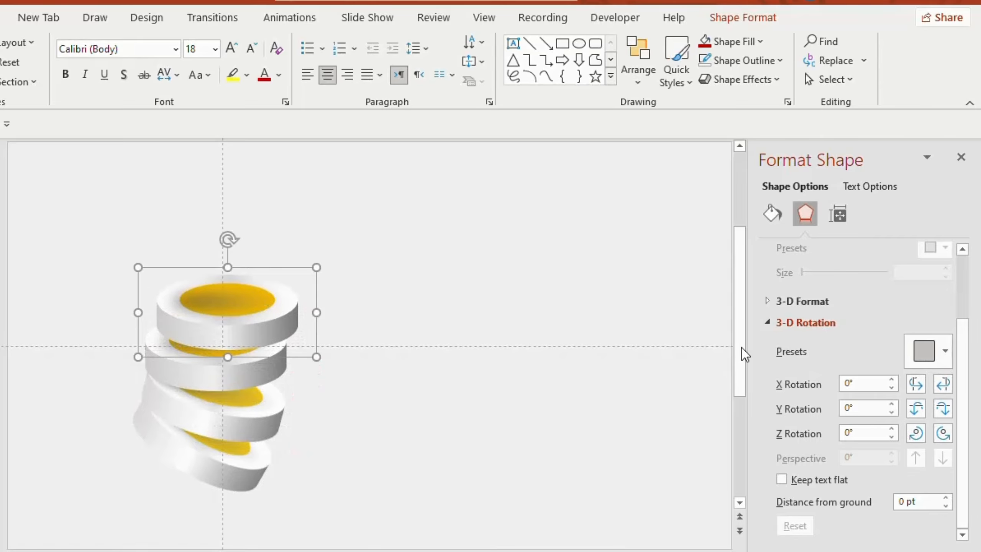
{"action": "left_click", "coordinate": [943, 432]}
{"action": "left_click", "coordinate": [943, 432]}
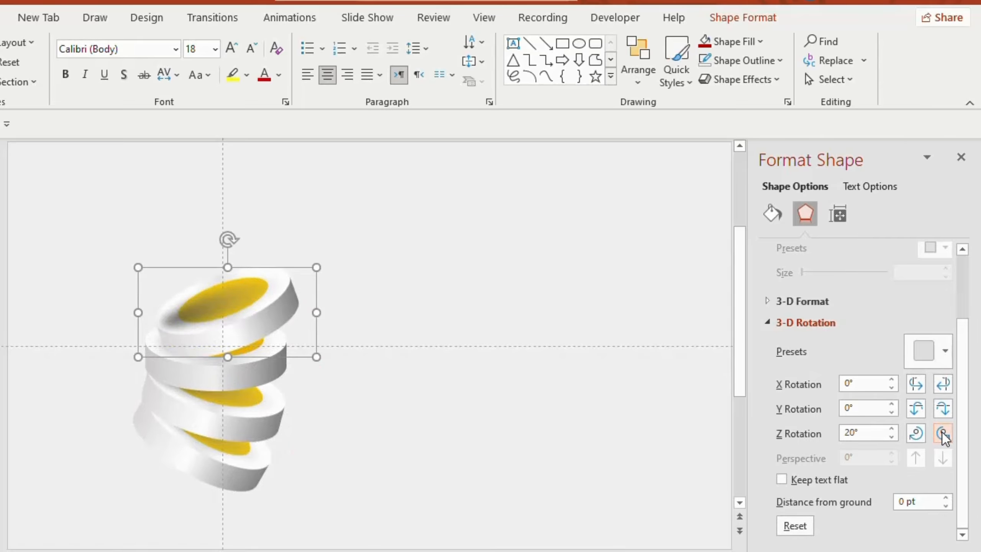
- Duplicate the 20° disc above itself, offset to the left, and tilt the copy one increment past a 35° Z rotation
{"action": "left_click_drag", "start_coordinate": [273, 312], "coordinate": [195, 285]}
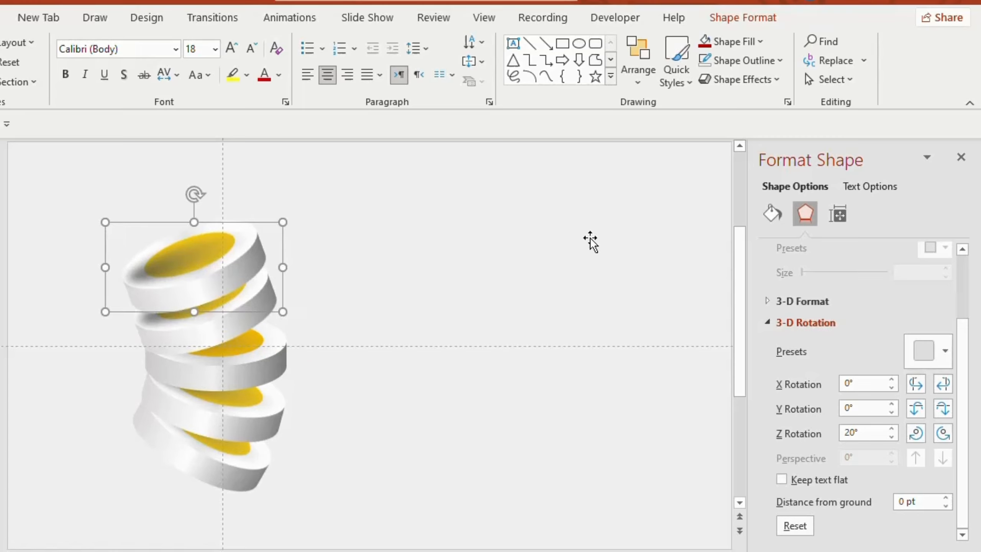
{"action": "left_click", "coordinate": [943, 434]}
{"action": "left_click", "coordinate": [946, 432]}
{"action": "left_click", "coordinate": [946, 432]}
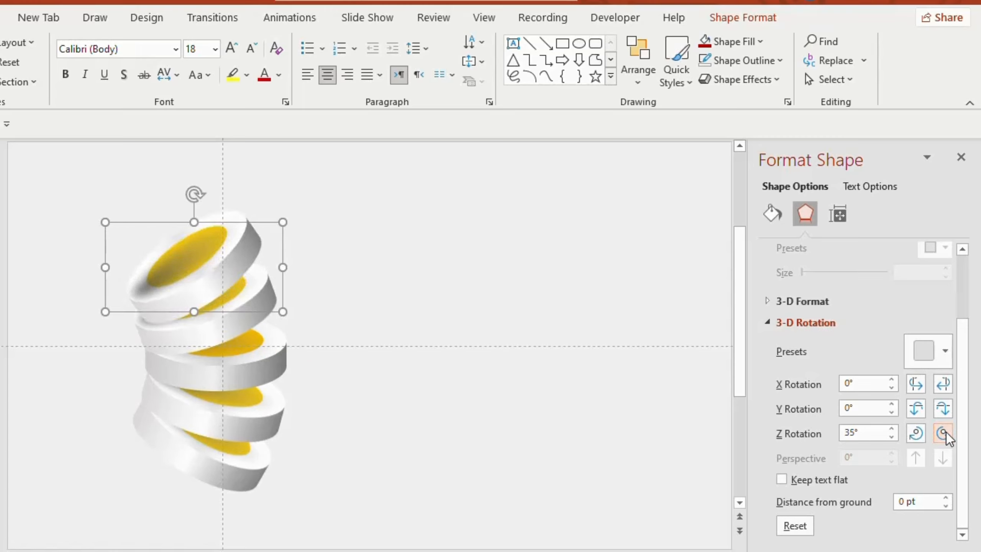
{"action": "left_click", "coordinate": [946, 433]}
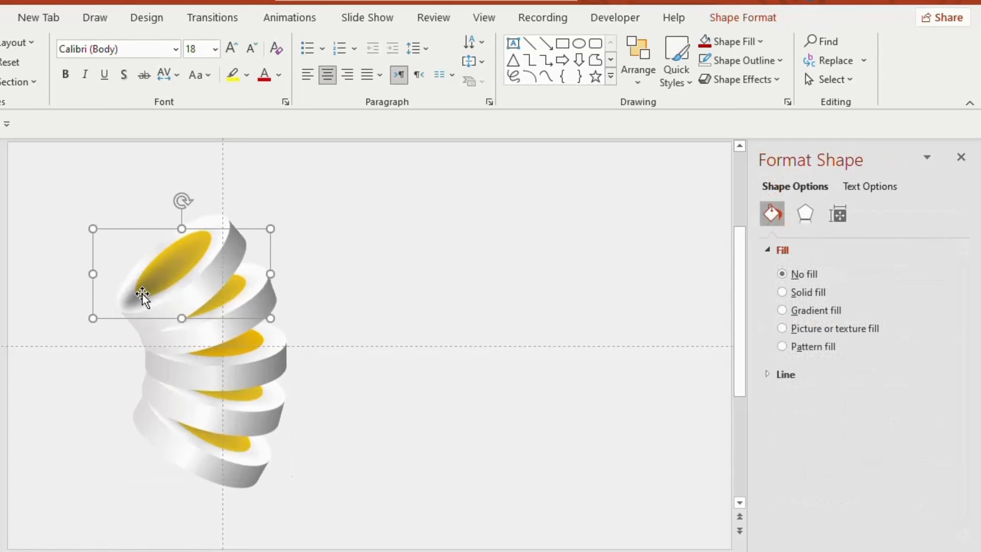
- Delete the dark shading ellipse from the topmost disc's group
{"action": "left_click", "coordinate": [152, 262]}
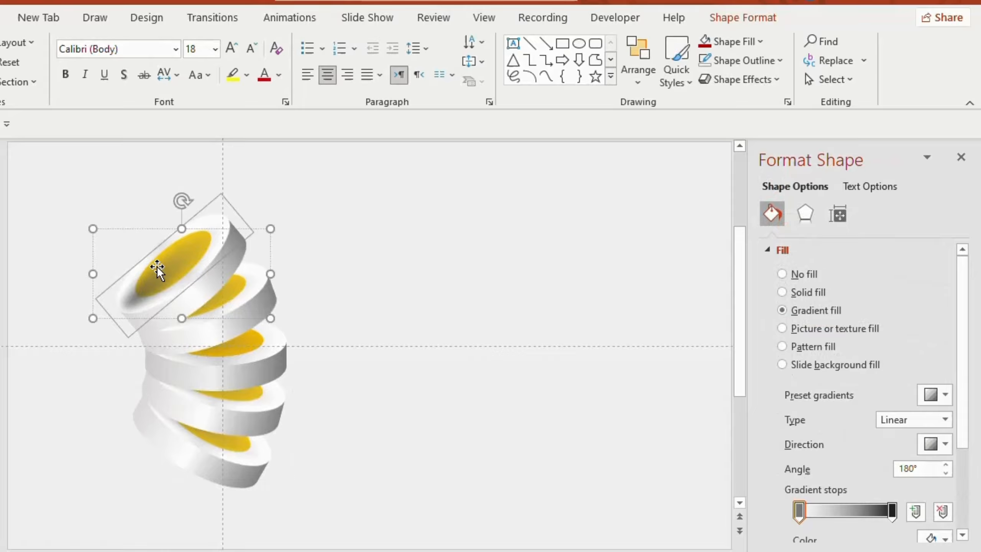
{"action": "key", "text": "Delete"}
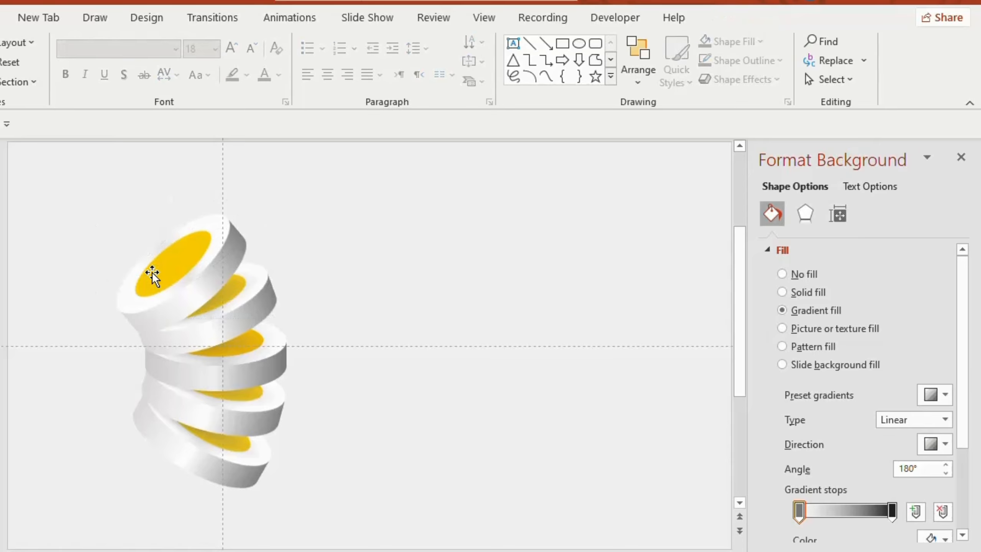
- Draw a flat ellipse about 2.39" wide and 0.47" high beside the disc stack and remove its outline
{"action": "left_click", "coordinate": [580, 44]}
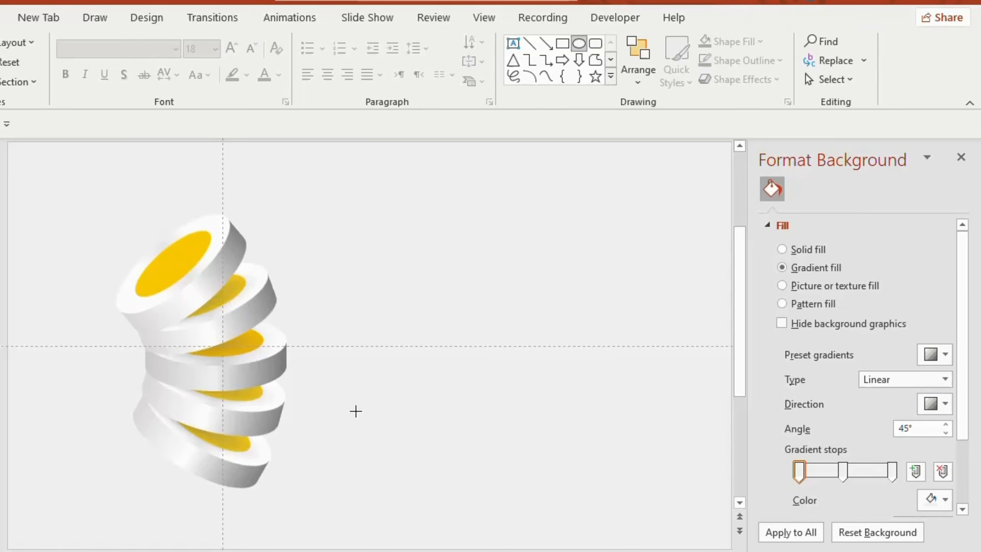
{"action": "mouse_move", "coordinate": [354, 407]}
{"action": "left_mouse_down"}
{"action": "mouse_move", "coordinate": [518, 430]}
{"action": "mouse_move", "coordinate": [484, 431]}
{"action": "left_mouse_up"}
{"action": "left_click", "coordinate": [286, 62]}
{"action": "left_click", "coordinate": [271, 234]}
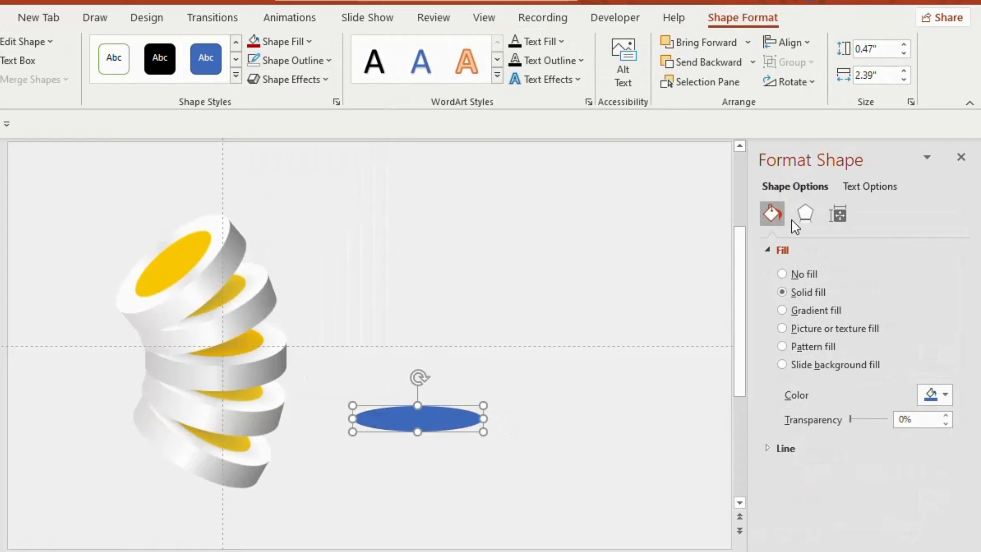
- Give the ellipse a two-stop gradient fill without the middle stop, running from dark grey to a near-black grey
{"action": "left_click", "coordinate": [792, 310]}
{"action": "scroll", "coordinate": [960, 456], "scroll_direction": "down", "scroll_amount": 3}
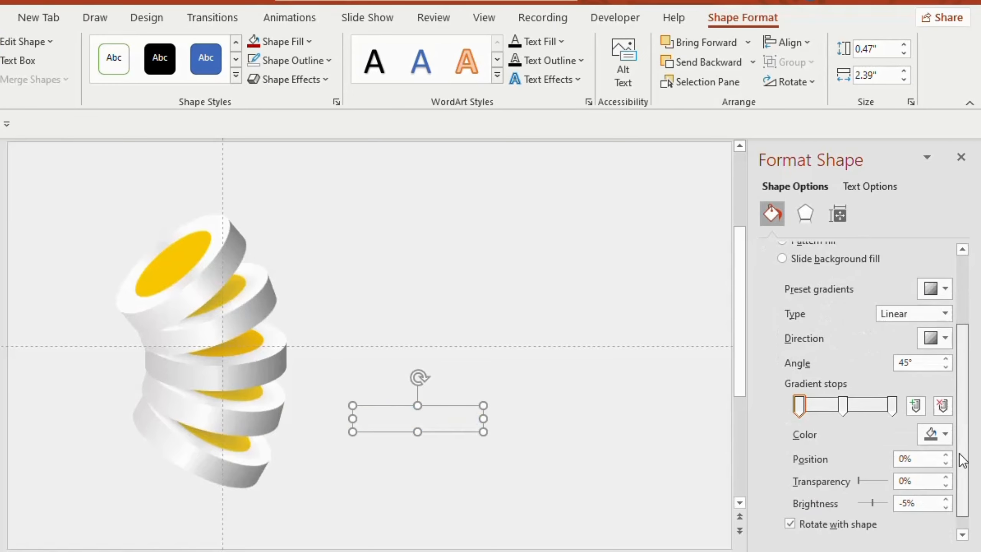
{"action": "left_click", "coordinate": [941, 410]}
{"action": "left_click", "coordinate": [939, 434]}
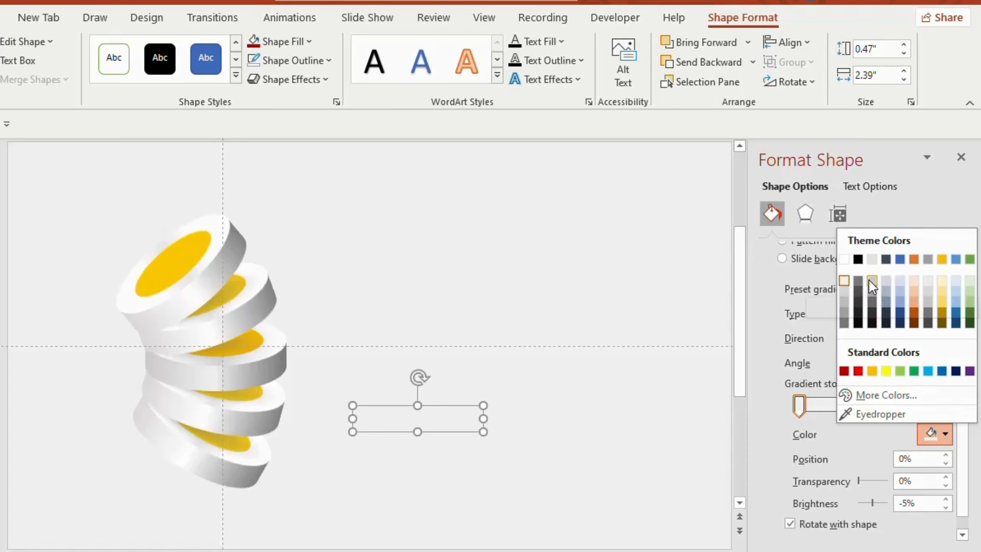
{"action": "left_click", "coordinate": [857, 280]}
{"action": "left_click", "coordinate": [896, 407]}
{"action": "left_click", "coordinate": [945, 434]}
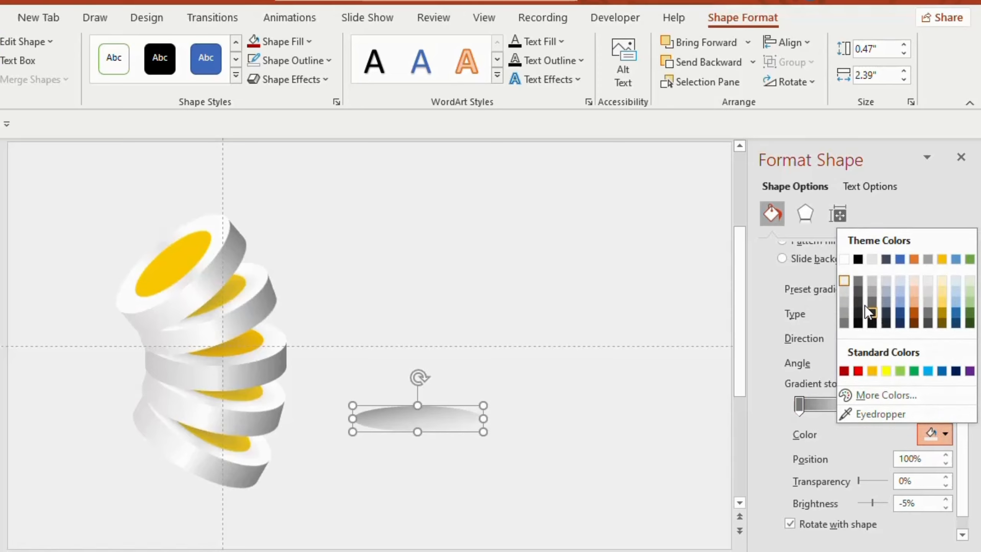
{"action": "left_click", "coordinate": [873, 312]}
- Set the first gradient stop's transparency to 100% and the gradient direction to a linear 180° angle
{"action": "scroll", "coordinate": [958, 445], "scroll_direction": "down", "scroll_amount": 1}
{"action": "left_click", "coordinate": [799, 387]}
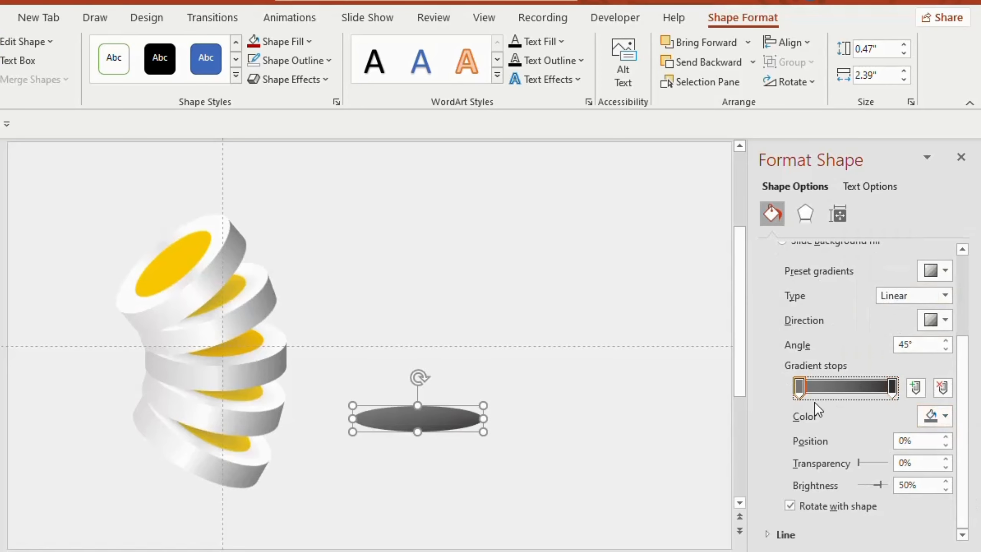
{"action": "left_click_drag", "start_coordinate": [859, 463], "coordinate": [891, 463]}
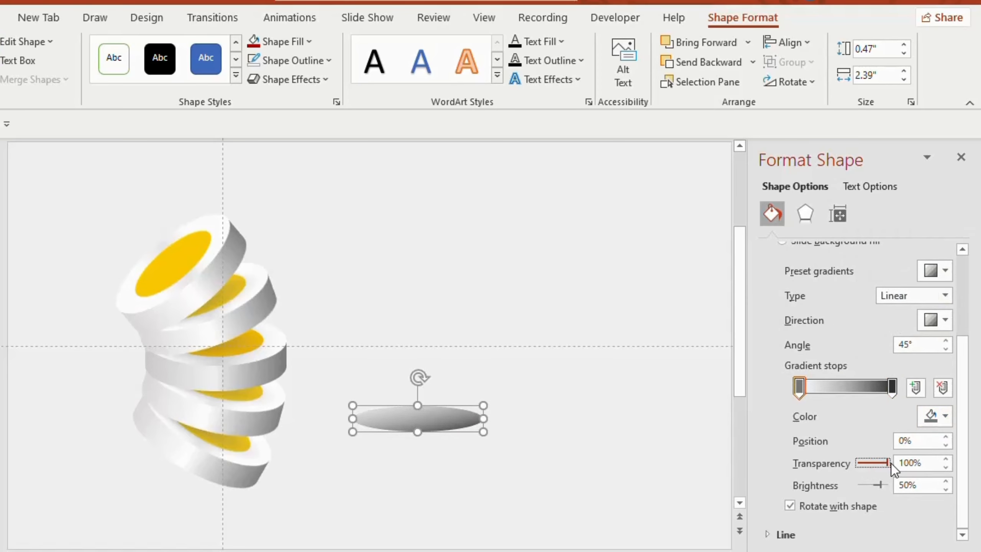
{"action": "left_click", "coordinate": [945, 320]}
{"action": "left_click", "coordinate": [958, 353]}
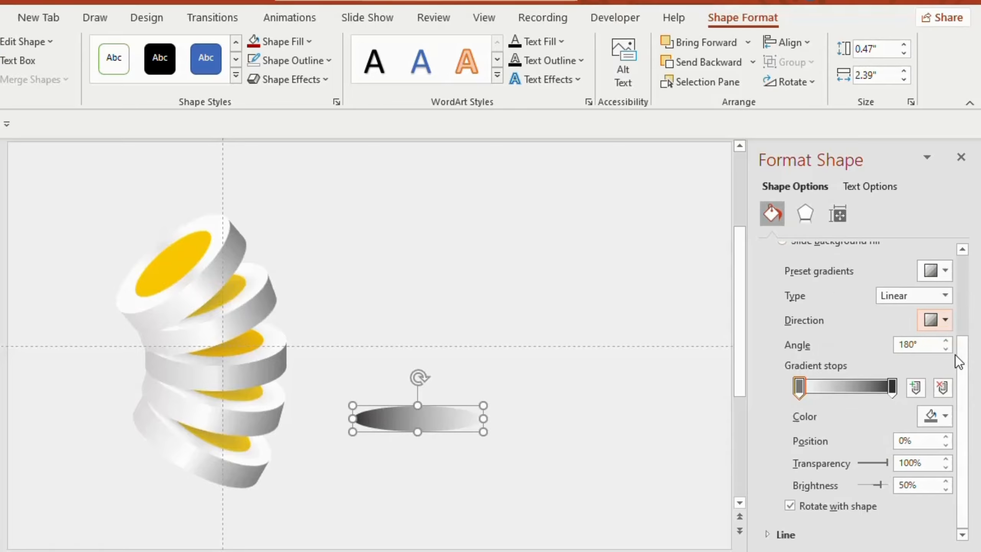
- Place the ellipse beneath the bottom disc as its ground shadow and soften its edges to 15 pt
{"action": "left_click_drag", "start_coordinate": [958, 344], "coordinate": [968, 267]}
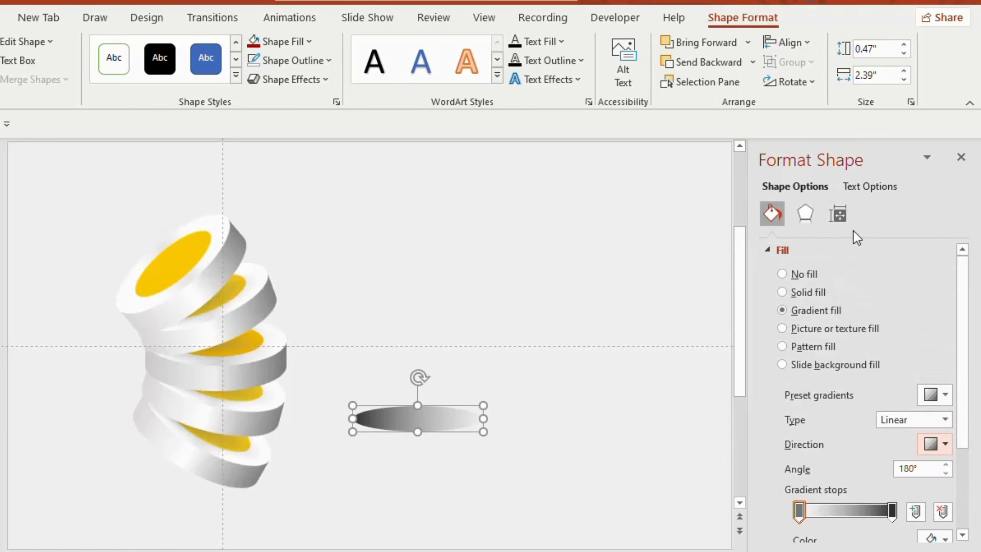
{"action": "left_click", "coordinate": [804, 214]}
{"action": "left_click_drag", "start_coordinate": [806, 359], "coordinate": [810, 364]}
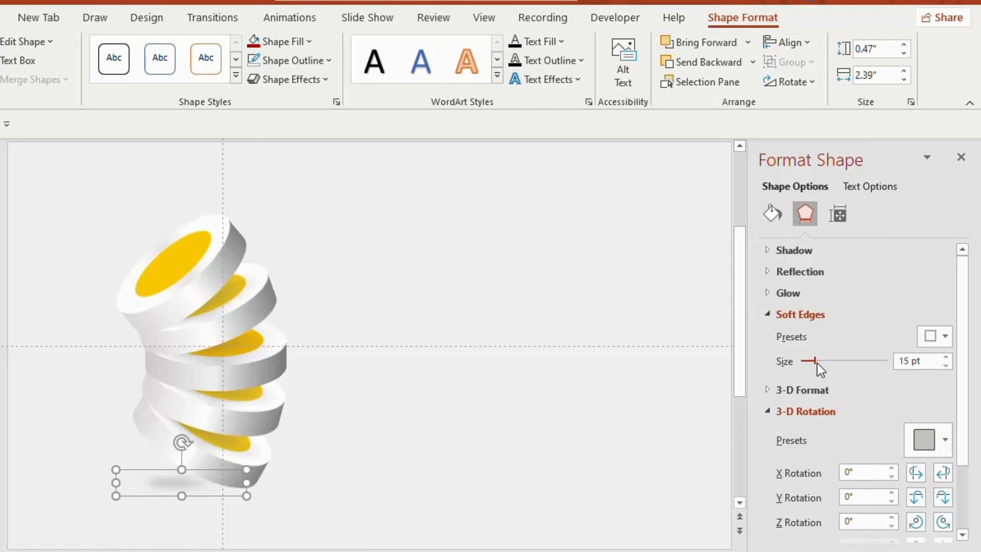
- Group all the discs with the shadow, shift the group slightly right and enlarge it to about 5.35" by 3.96"
{"action": "left_click", "coordinate": [31, 223]}
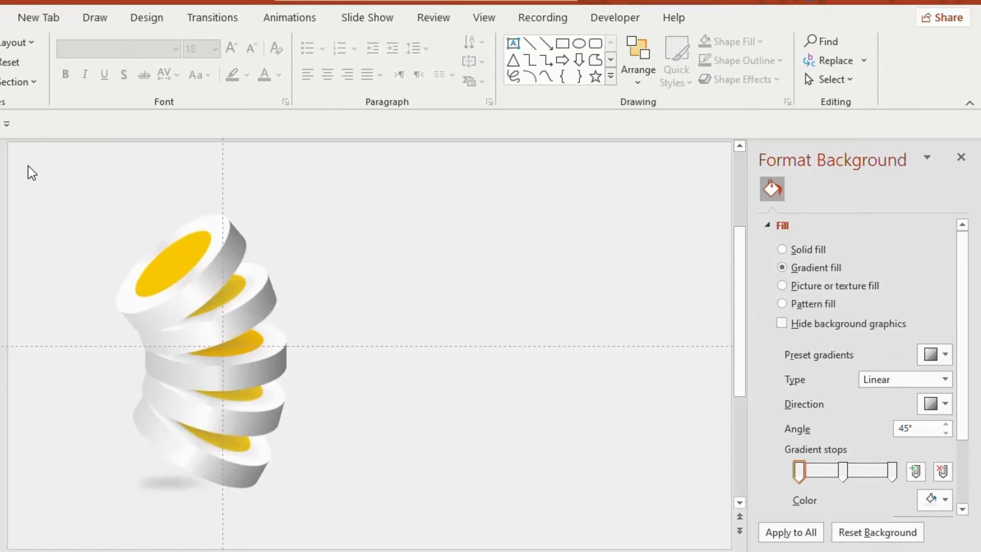
{"action": "left_click_drag", "start_coordinate": [31, 173], "coordinate": [464, 551]}
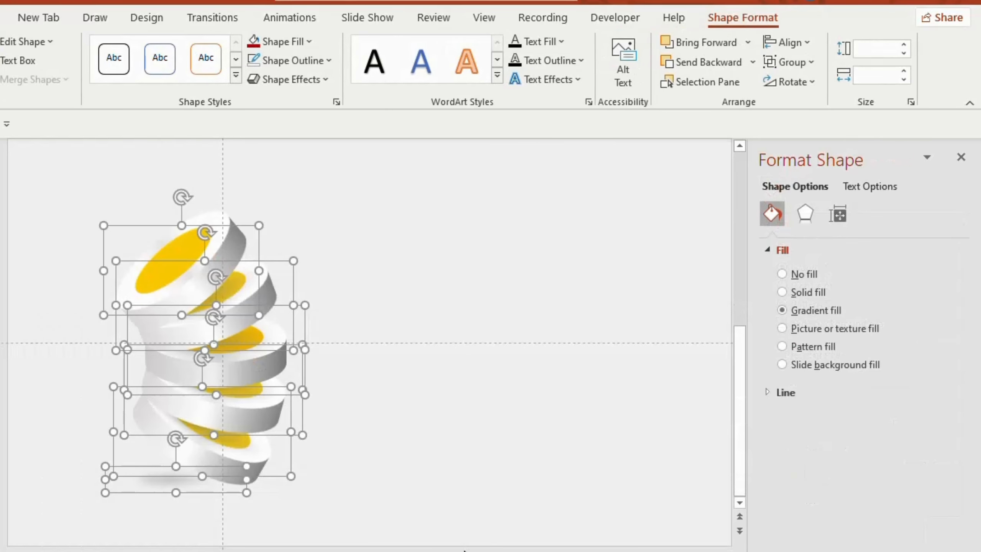
{"action": "key", "text": "ctrl+g"}
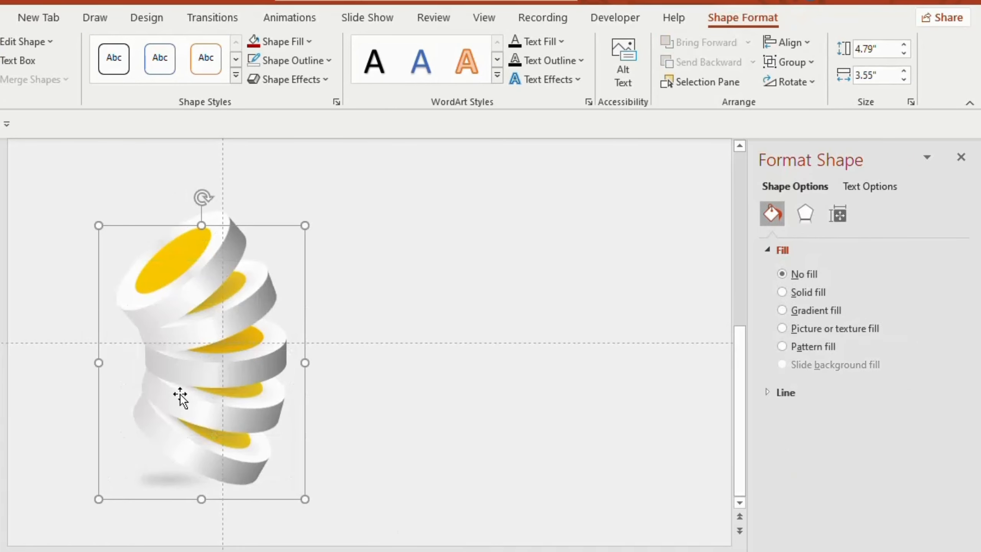
{"action": "left_click_drag", "start_coordinate": [189, 338], "coordinate": [219, 335]}
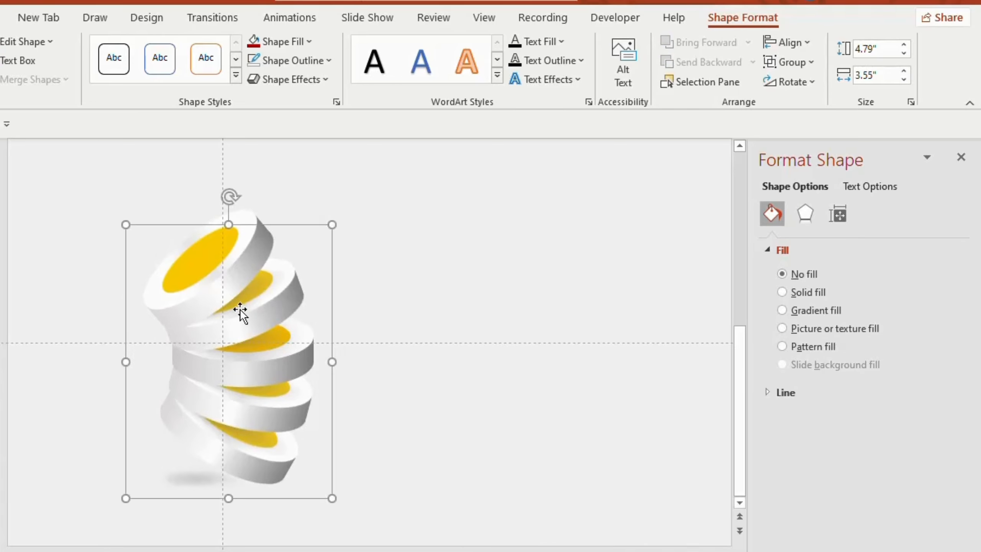
{"action": "left_click_drag", "start_coordinate": [332, 499], "coordinate": [345, 520]}
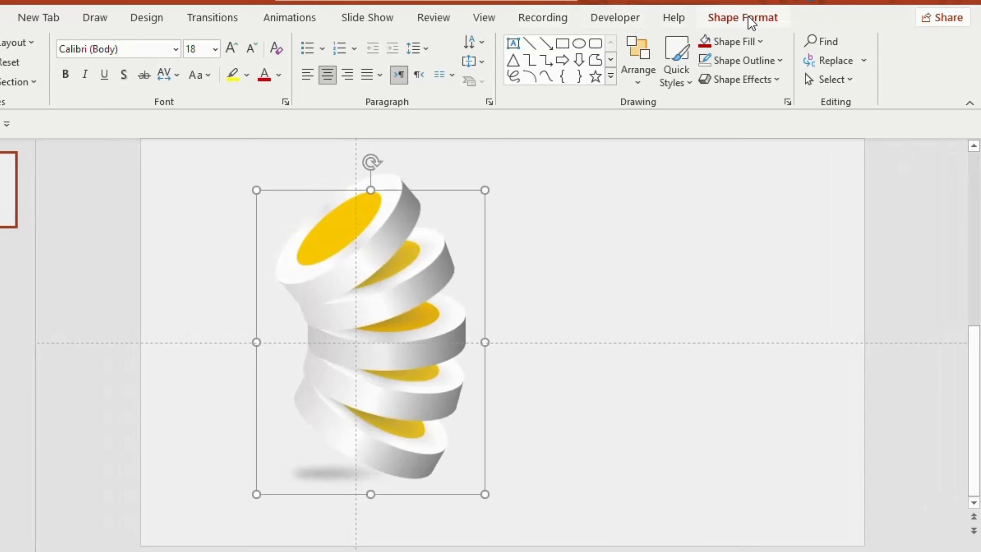
- Fill the topmost disc's inner yellow oval, Oval 33 inside the group, with standard dark red
{"action": "left_click", "coordinate": [748, 17]}
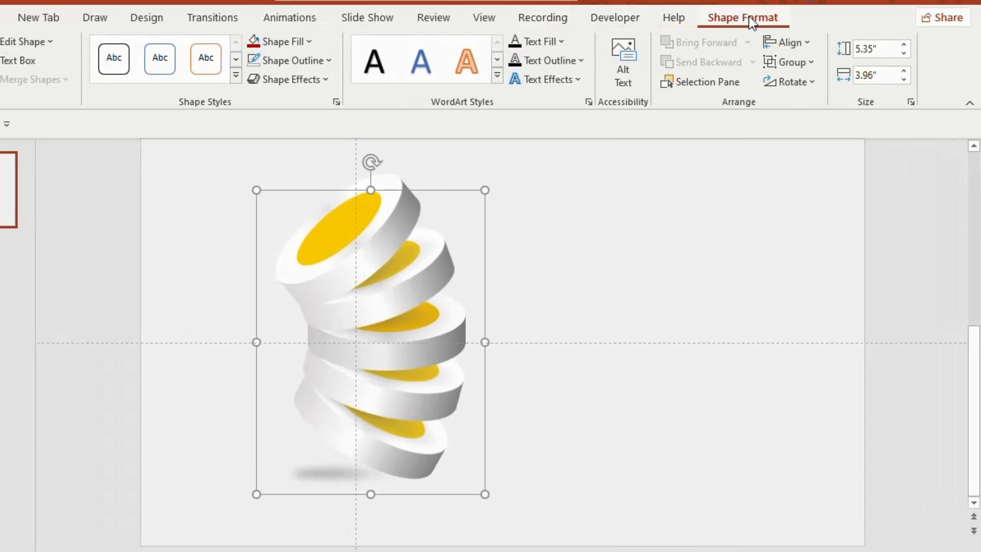
{"action": "left_click", "coordinate": [709, 84]}
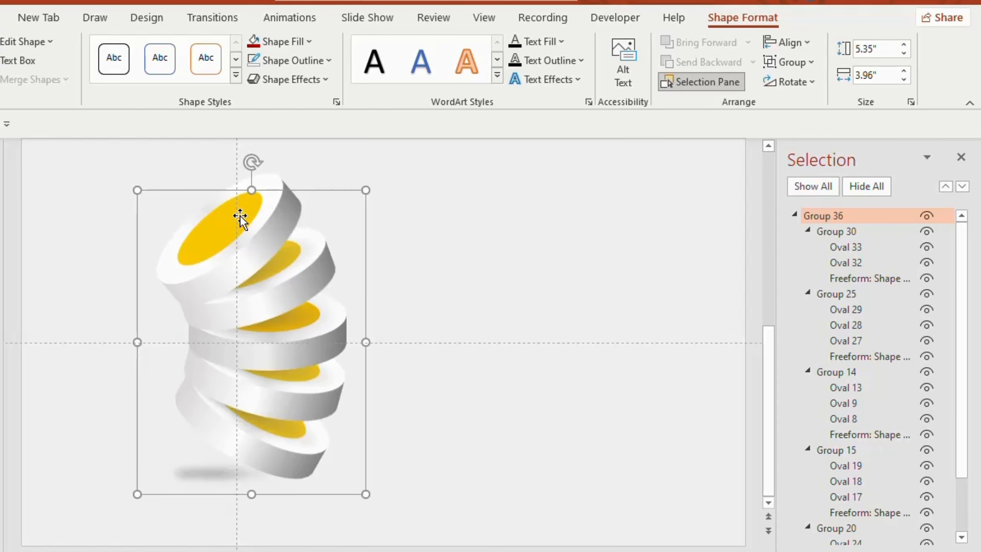
{"action": "left_click", "coordinate": [840, 248]}
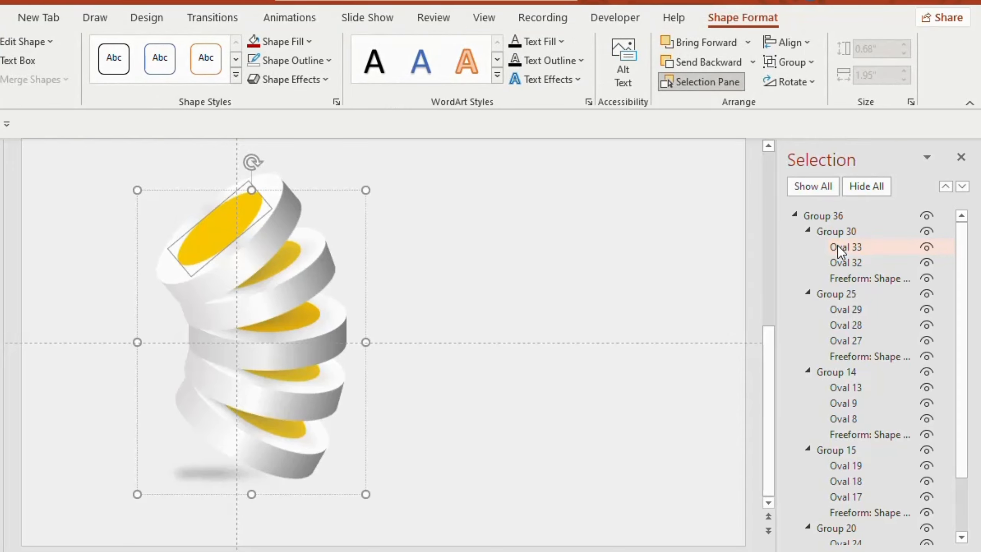
{"action": "left_click", "coordinate": [276, 40]}
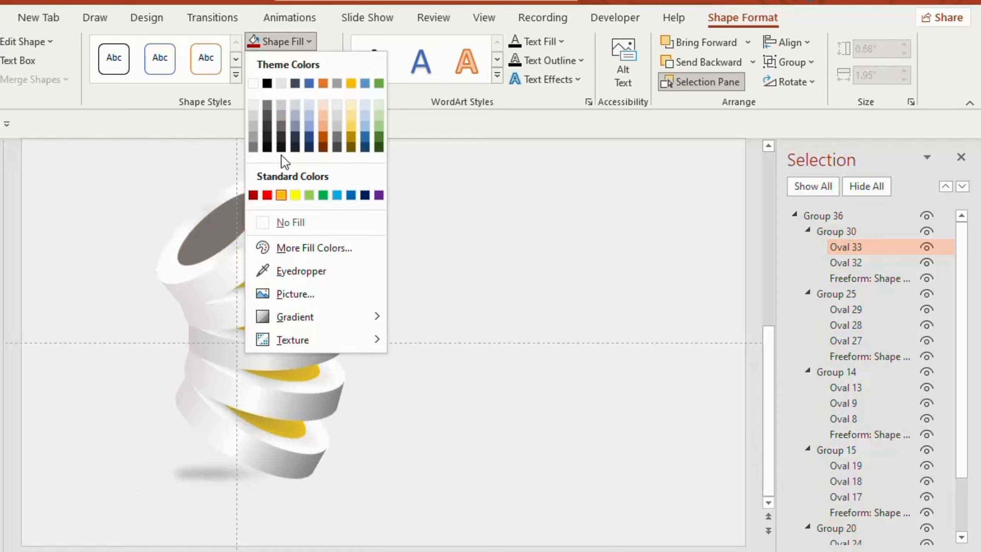
{"action": "left_click", "coordinate": [253, 195]}
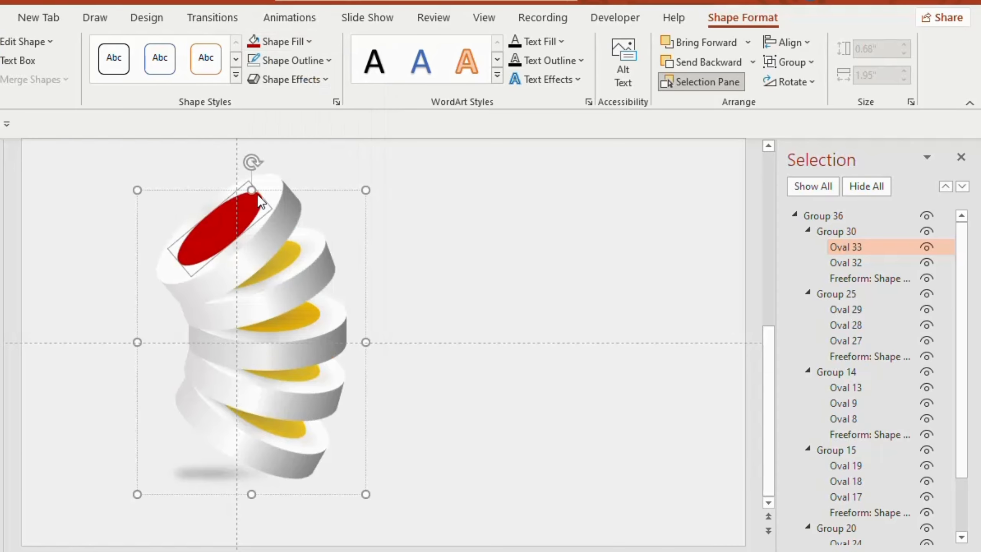
- Fill the second disc's inner yellow oval, Oval 28, with standard dark blue and close the object list
{"action": "left_click", "coordinate": [290, 264]}
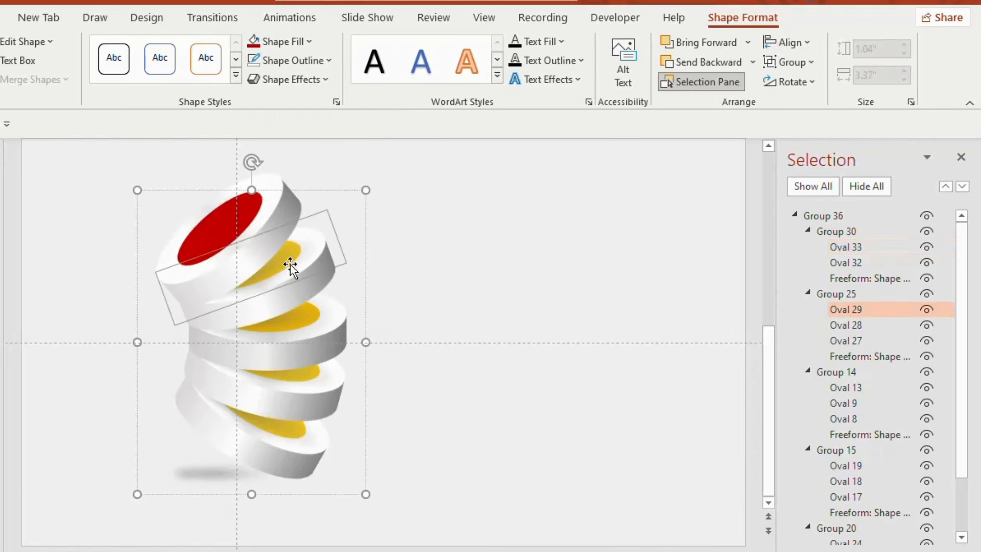
{"action": "left_click", "coordinate": [847, 328]}
{"action": "left_click", "coordinate": [281, 41]}
{"action": "left_click", "coordinate": [365, 195]}
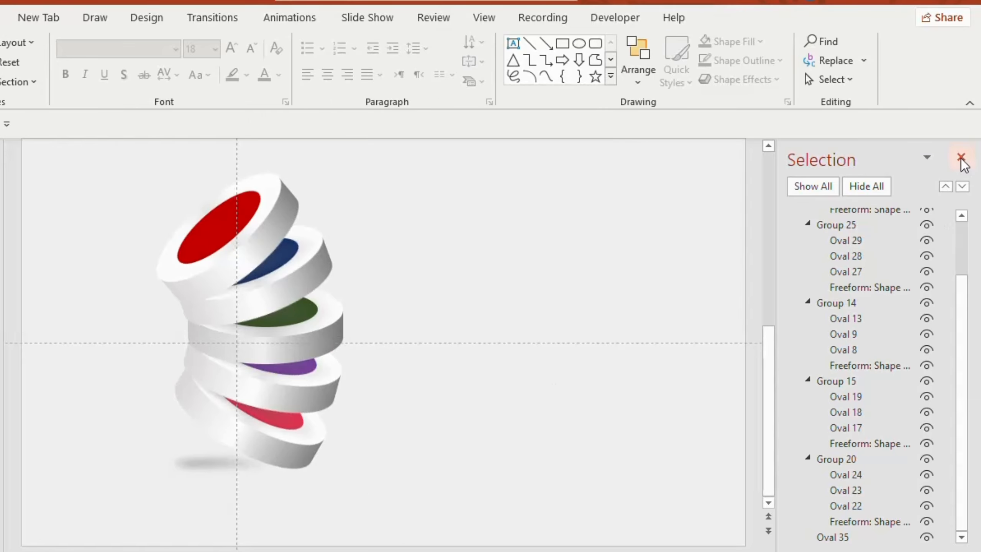
{"action": "left_click", "coordinate": [962, 157]}
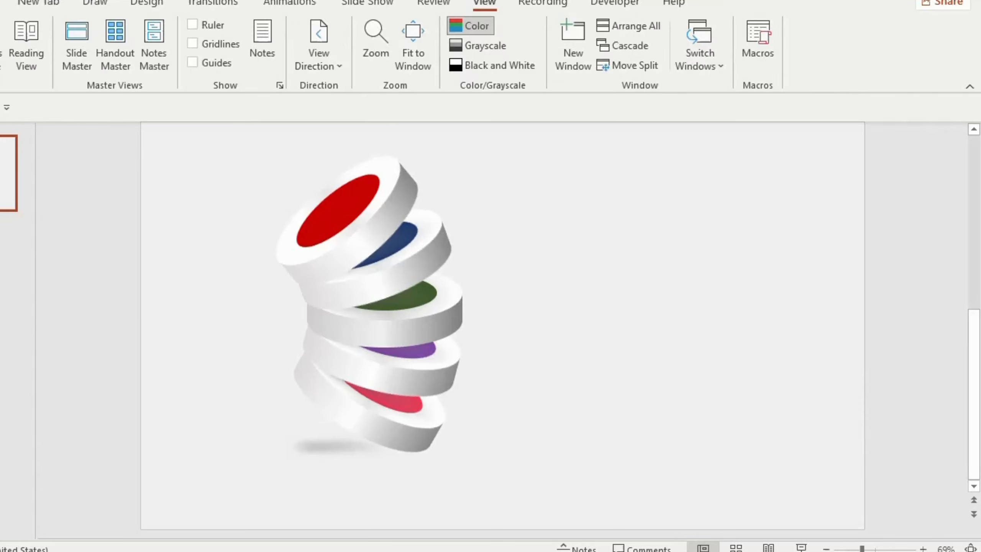
- Draw a horizontal line about 2.24" long extending right from the top disc and set its weight to 2¼ pt
{"action": "left_click", "coordinate": [529, 44]}
{"action": "left_click_drag", "start_coordinate": [419, 197], "coordinate": [534, 181]}
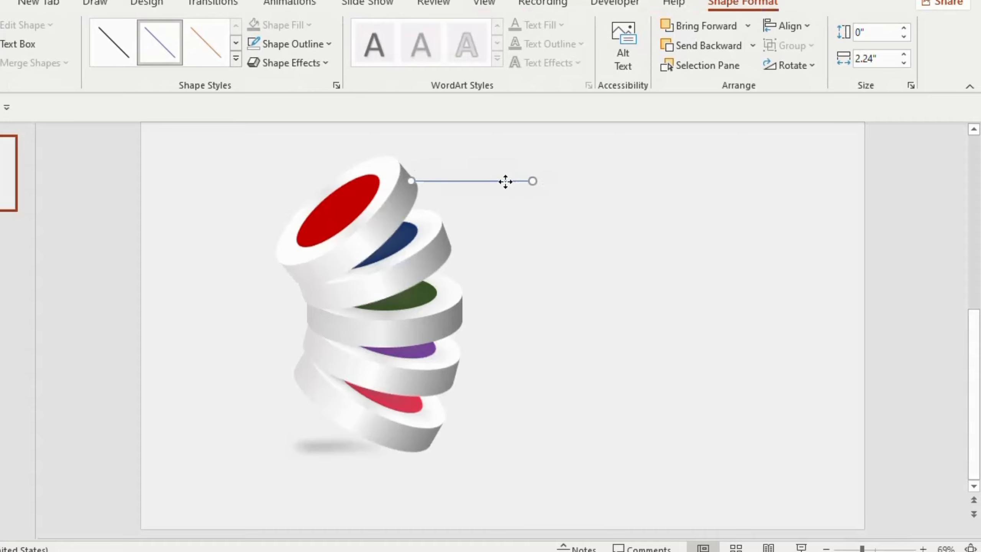
{"action": "left_click", "coordinate": [329, 43]}
{"action": "mouse_move", "coordinate": [353, 343]}
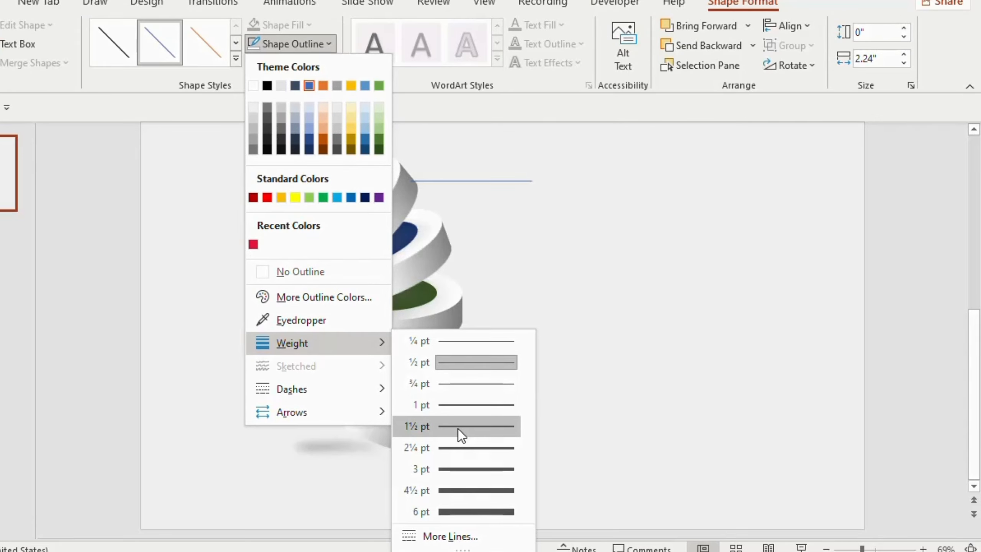
{"action": "left_click", "coordinate": [458, 447]}
- Match the line's colour to the top disc's red oval by sampling it with the Eyedropper
{"action": "left_click", "coordinate": [295, 43]}
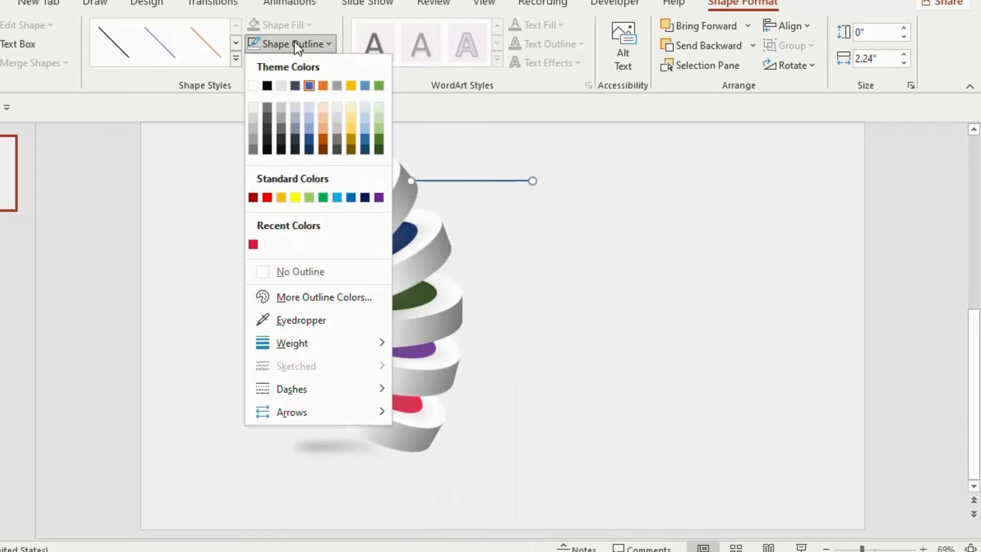
{"action": "left_click", "coordinate": [295, 320]}
{"action": "left_click", "coordinate": [342, 212]}
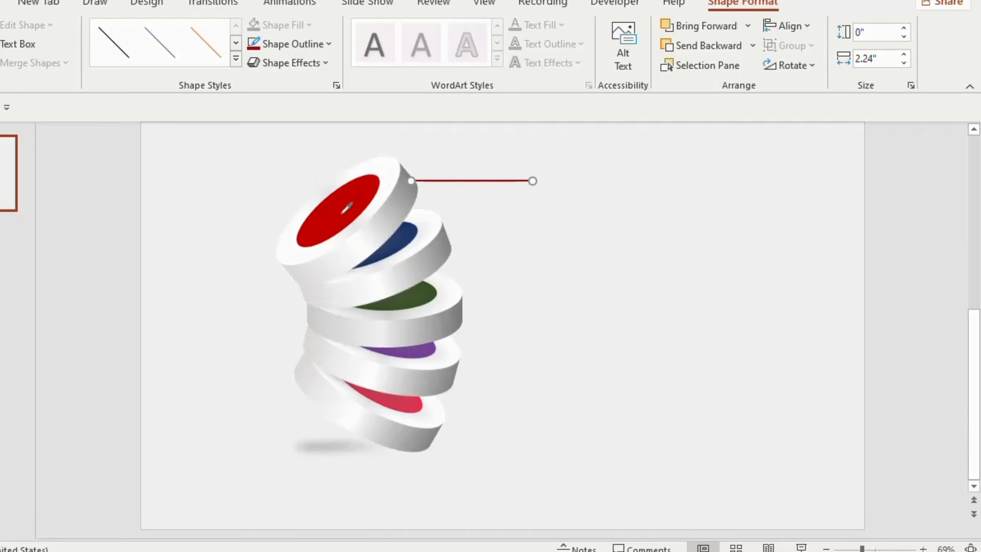
- Give the red line an oval arrowhead at its outer end
{"action": "left_click", "coordinate": [326, 45]}
{"action": "mouse_move", "coordinate": [329, 416]}
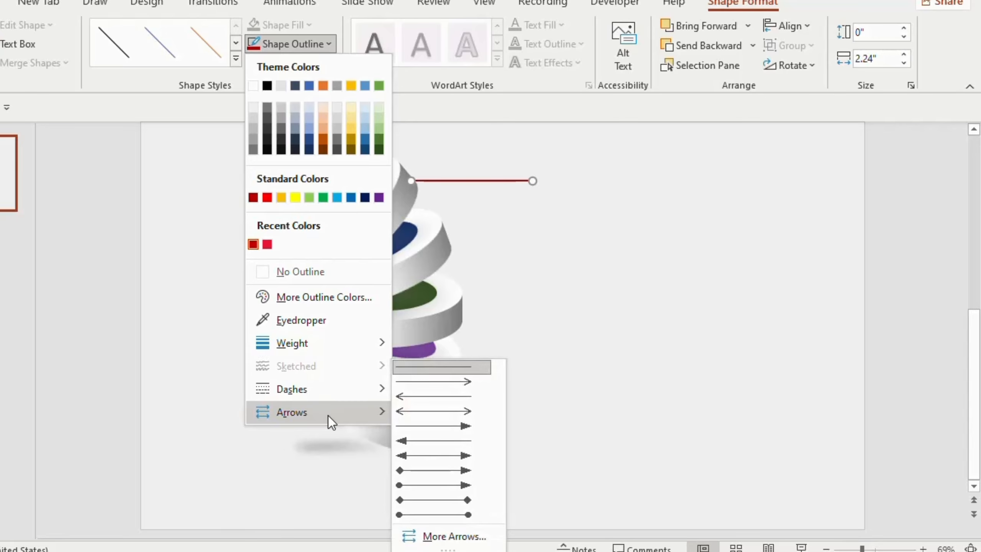
{"action": "left_click", "coordinate": [462, 536]}
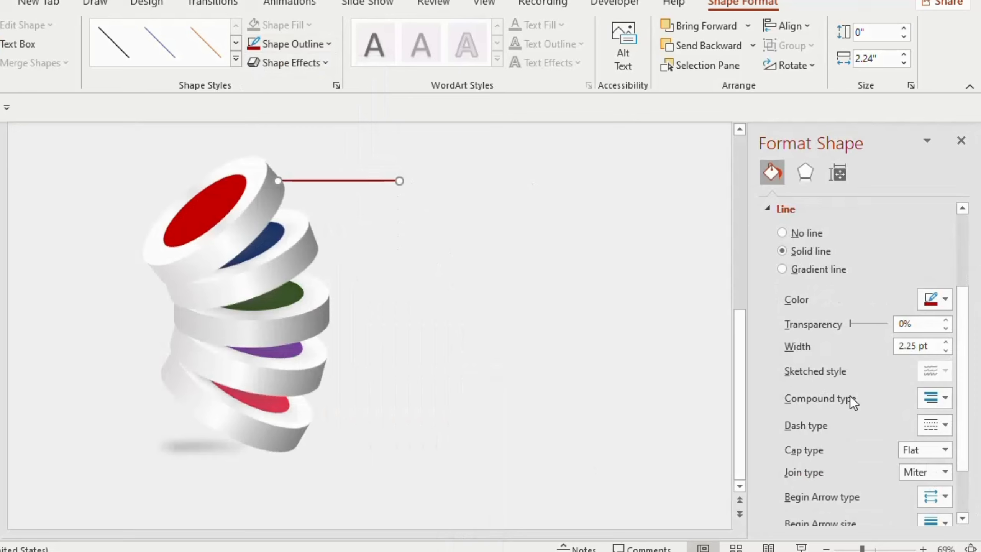
{"action": "scroll", "coordinate": [850, 402], "scroll_direction": "down", "scroll_amount": 2}
{"action": "left_click", "coordinate": [935, 481]}
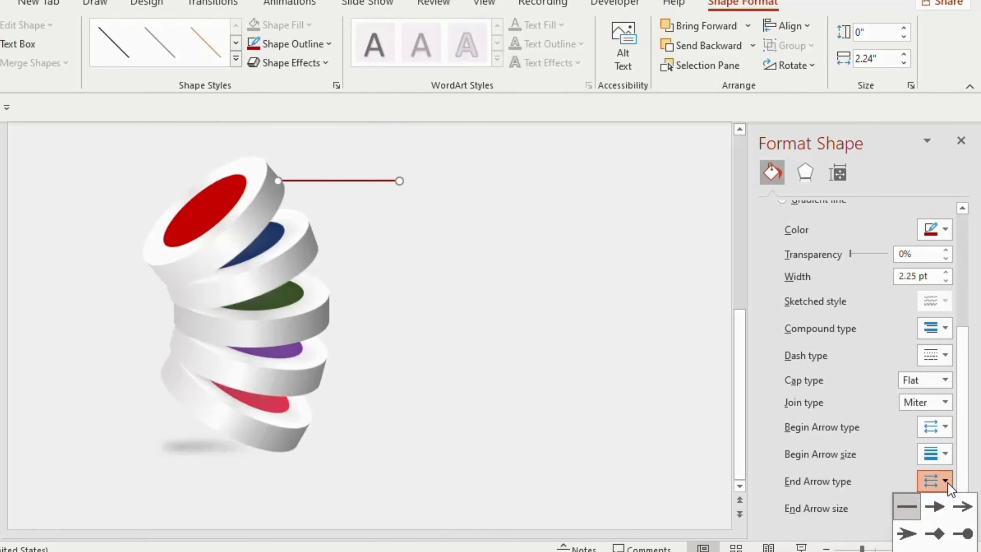
{"action": "left_click", "coordinate": [963, 538]}
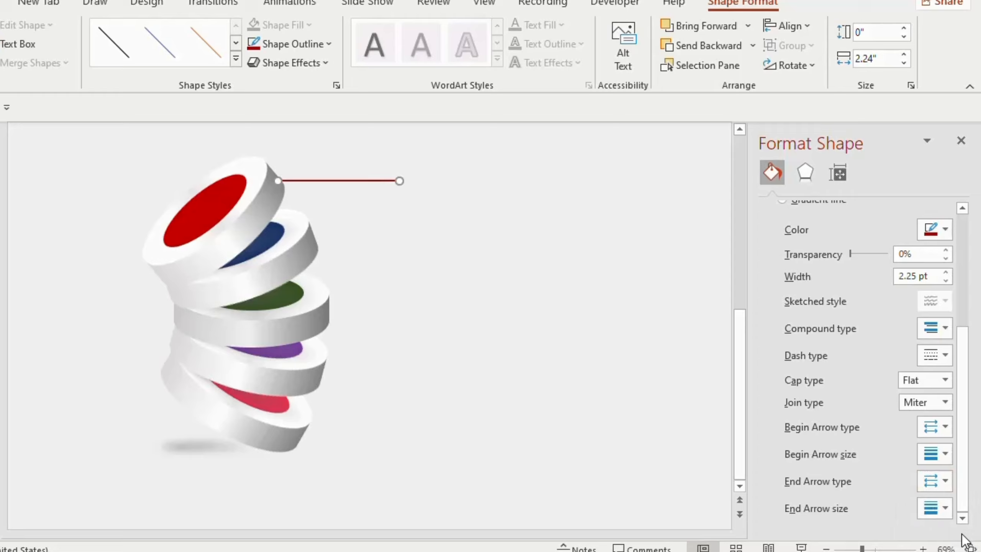
{"action": "left_click", "coordinate": [539, 373]}
- Copy the red line down beside the second disc and shorten the copy to 1.73"
{"action": "left_click", "coordinate": [322, 181]}
{"action": "left_click_drag", "start_coordinate": [322, 180], "coordinate": [355, 245]}
{"action": "left_click_drag", "start_coordinate": [439, 245], "coordinate": [411, 245]}
- Duplicate the shortened line three times and place the copies against the edges of the third, fourth and fifth discs
{"action": "key", "text": "ctrl+d"}
{"action": "key", "text": "ctrl+d"}
{"action": "key", "text": "ctrl+d"}
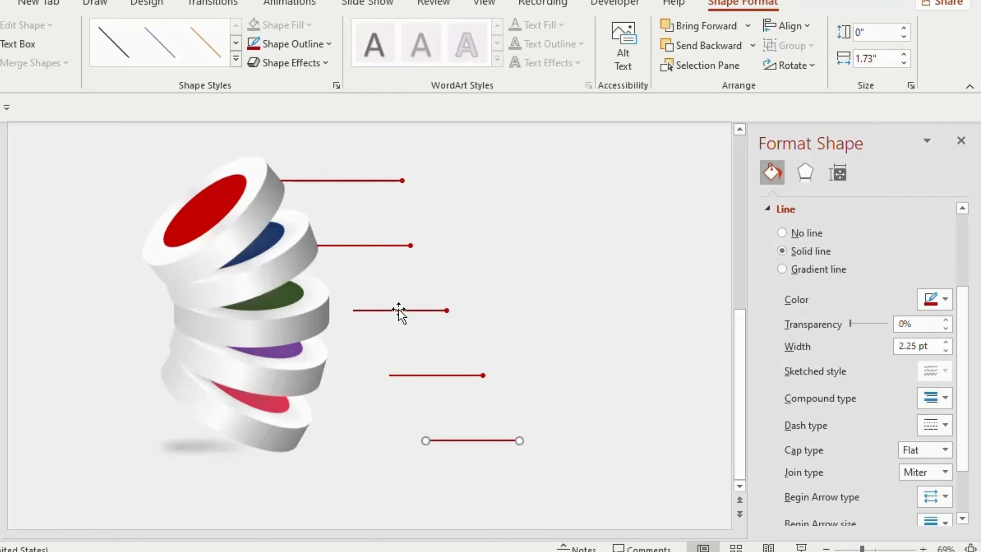
{"action": "left_click_drag", "start_coordinate": [399, 312], "coordinate": [372, 310]}
{"action": "left_click_drag", "start_coordinate": [418, 372], "coordinate": [350, 377]}
{"action": "left_click_drag", "start_coordinate": [451, 440], "coordinate": [320, 442]}
- Send the connector lines to the back so that their inner ends sit behind the discs
{"action": "left_click", "coordinate": [350, 180]}
{"action": "right_click", "coordinate": [354, 190]}
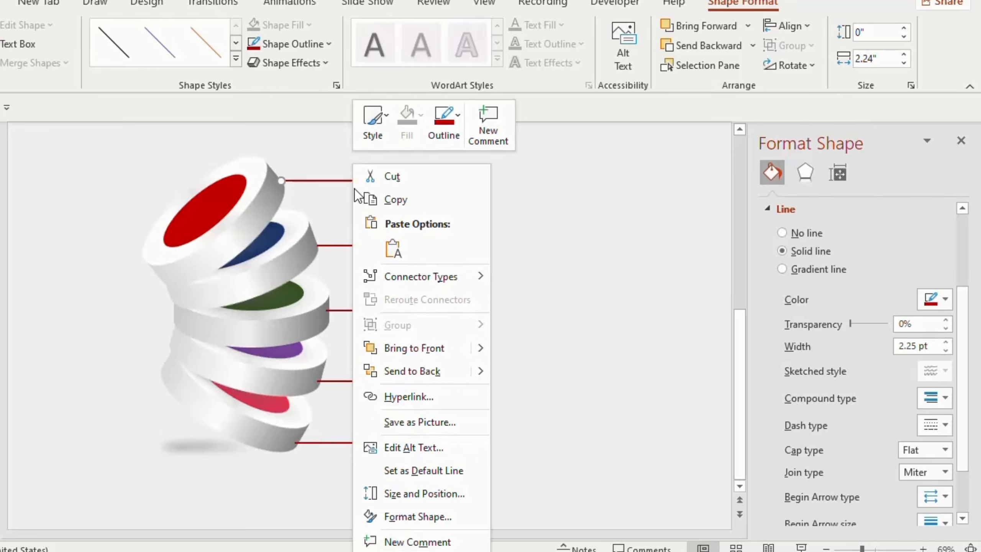
{"action": "key", "text": "Escape"}
{"action": "left_click", "coordinate": [467, 180]}
{"action": "left_click", "coordinate": [366, 245]}
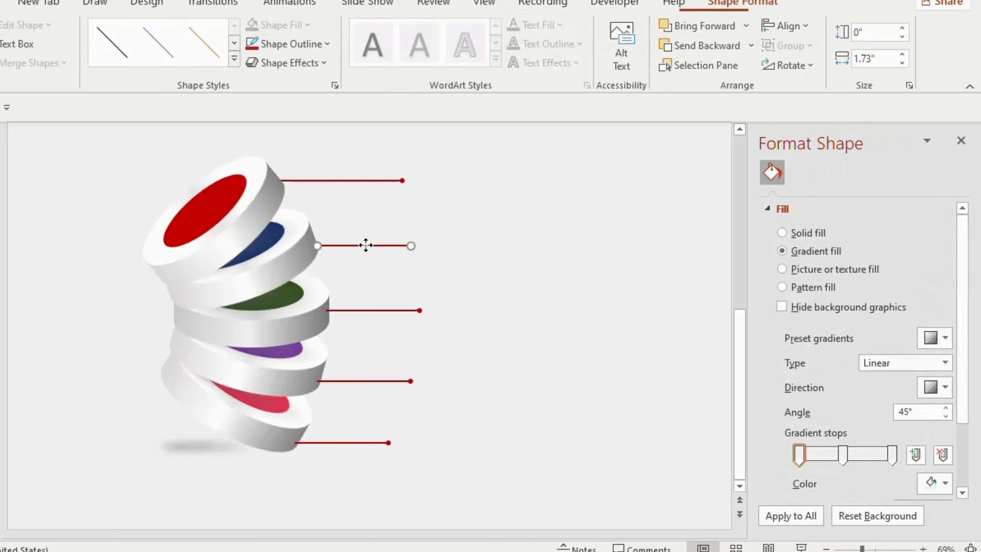
{"action": "right_click", "coordinate": [366, 246]}
{"action": "left_click", "coordinate": [408, 371]}
{"action": "right_click", "coordinate": [371, 312]}
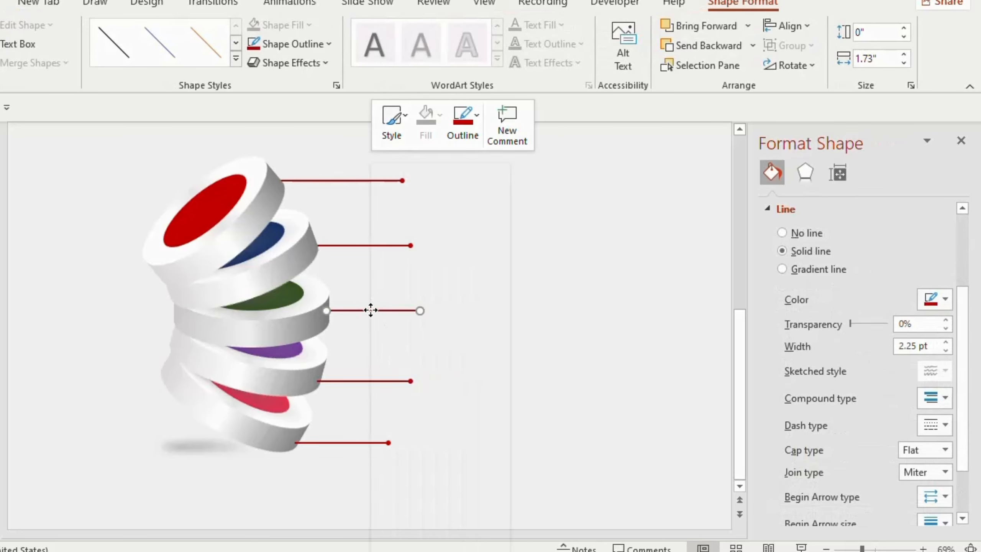
{"action": "left_click", "coordinate": [419, 373]}
- Extend the first, second, fourth and fifth lines until their dotted ends align vertically with the third line's dot
{"action": "left_click_drag", "start_coordinate": [399, 380], "coordinate": [416, 382]}
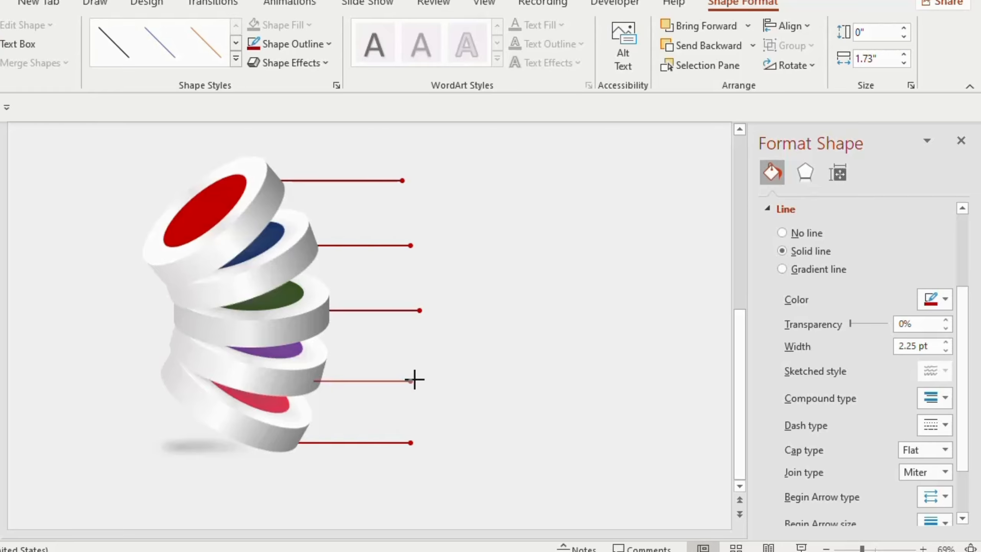
{"action": "left_click", "coordinate": [397, 444]}
{"action": "left_click_drag", "start_coordinate": [412, 443], "coordinate": [420, 443]}
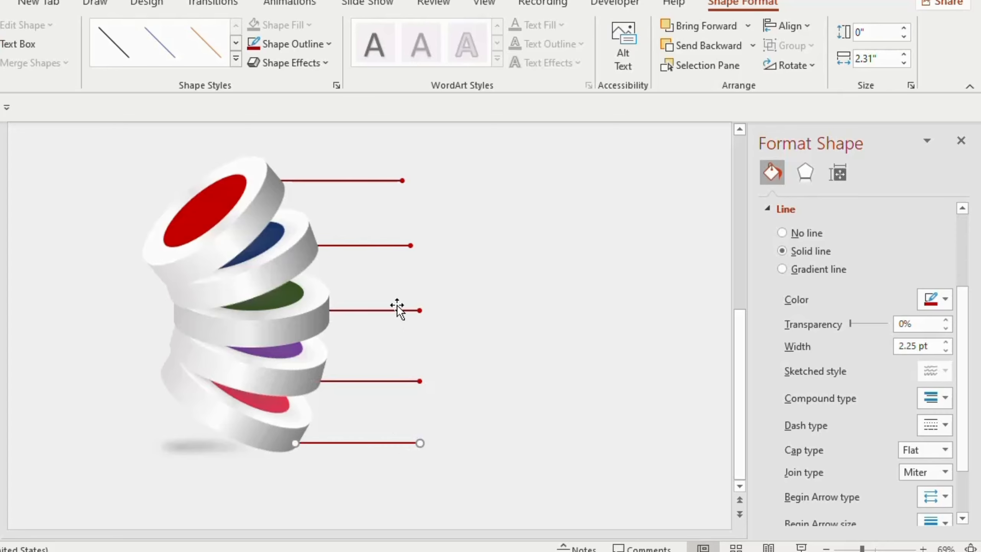
{"action": "left_click", "coordinate": [394, 181]}
{"action": "left_click_drag", "start_coordinate": [402, 181], "coordinate": [405, 180]}
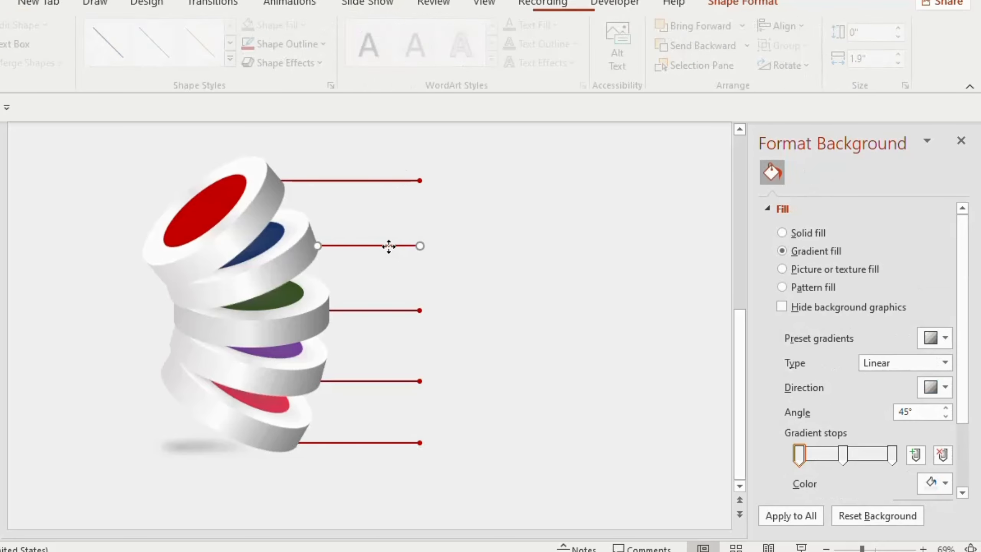
- Recolour the second to fifth lines with the Eyedropper, matching each one to its own disc's centre colour
{"action": "left_click", "coordinate": [312, 44]}
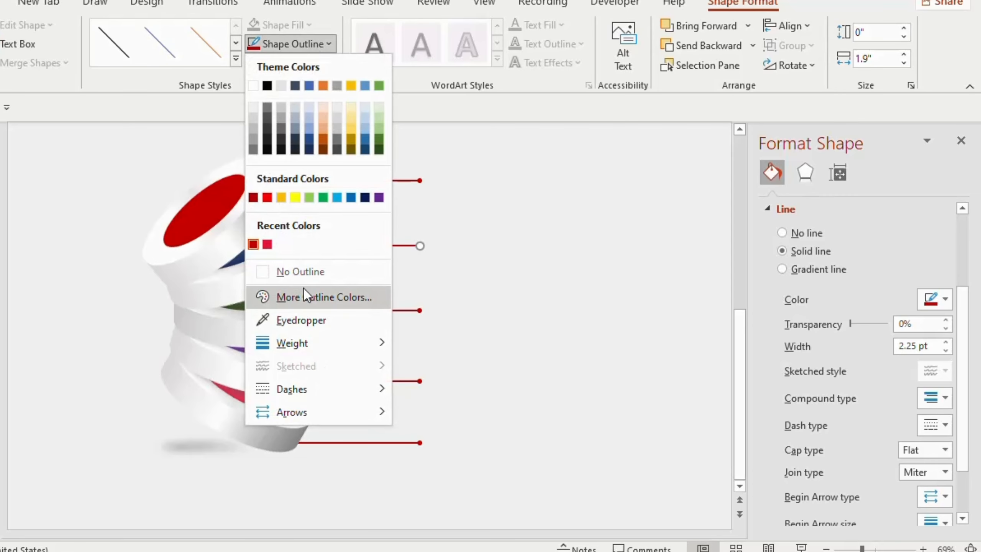
{"action": "left_click", "coordinate": [300, 321]}
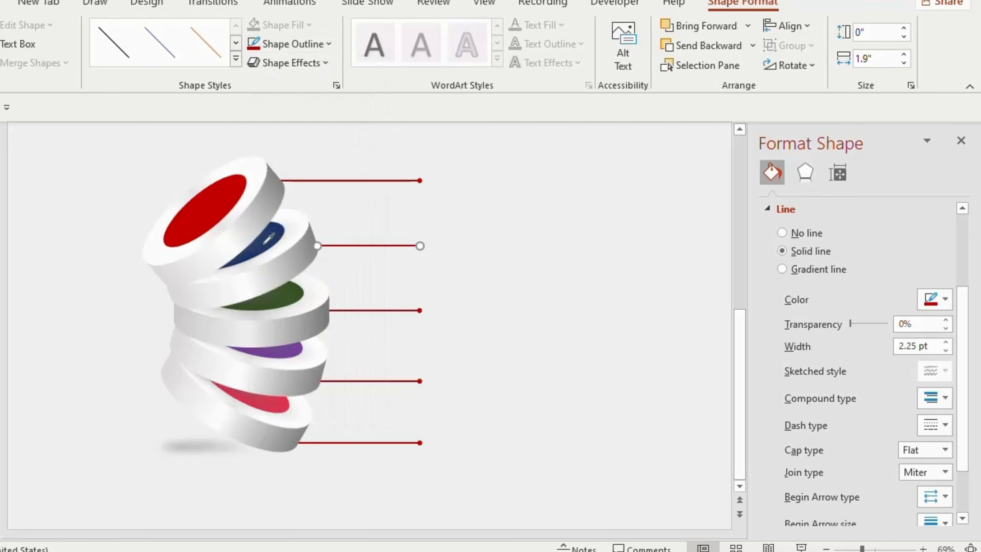
{"action": "left_click", "coordinate": [266, 242]}
{"action": "left_click", "coordinate": [370, 312]}
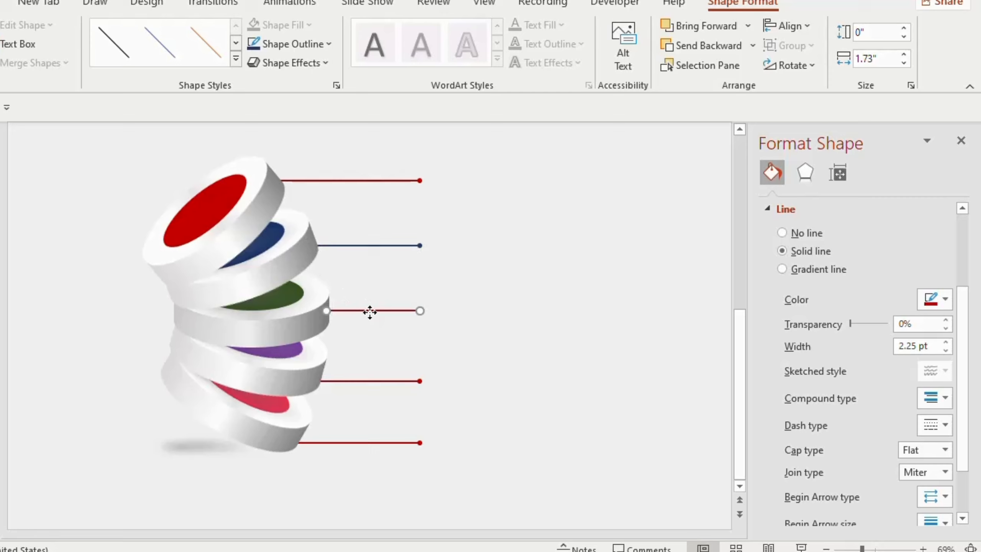
{"action": "left_click", "coordinate": [303, 44]}
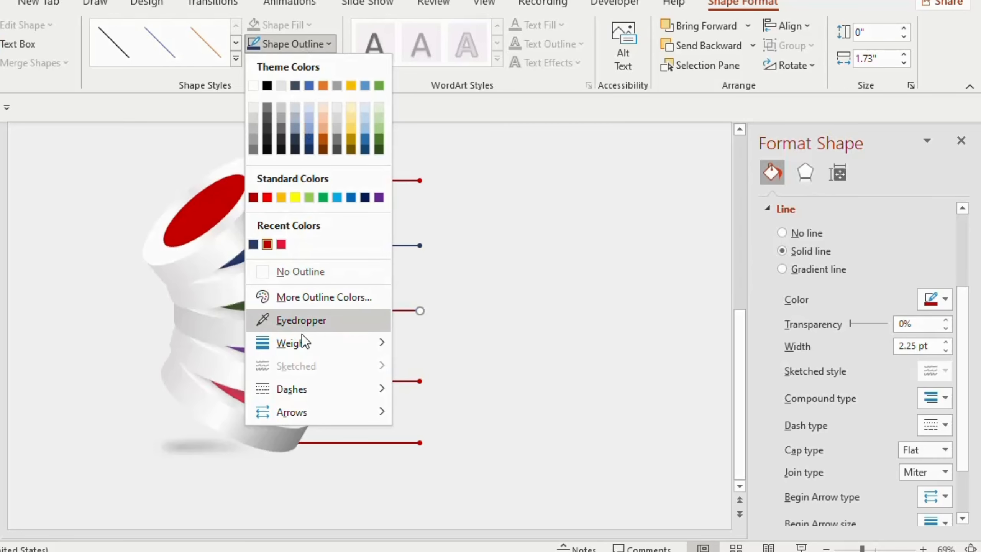
{"action": "left_click", "coordinate": [300, 320]}
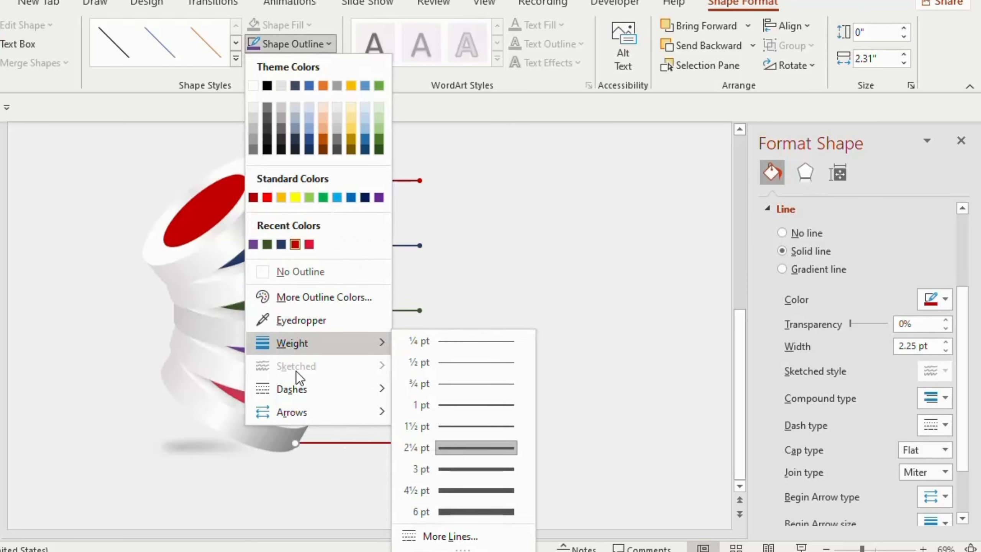
{"action": "left_click", "coordinate": [301, 317]}
{"action": "left_click", "coordinate": [266, 394]}
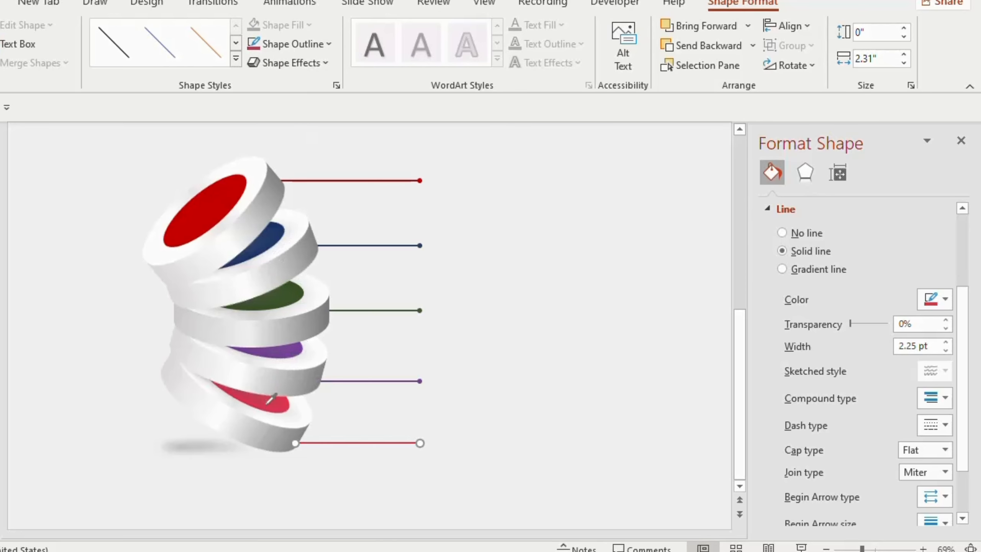
{"action": "left_click", "coordinate": [519, 427]}
- Add a text box reading HEADING beside the red line's dot and set its font size to 24
{"action": "left_click", "coordinate": [513, 26]}
{"action": "left_click_drag", "start_coordinate": [429, 166], "coordinate": [585, 195]}
{"action": "type", "text": "HEA"}
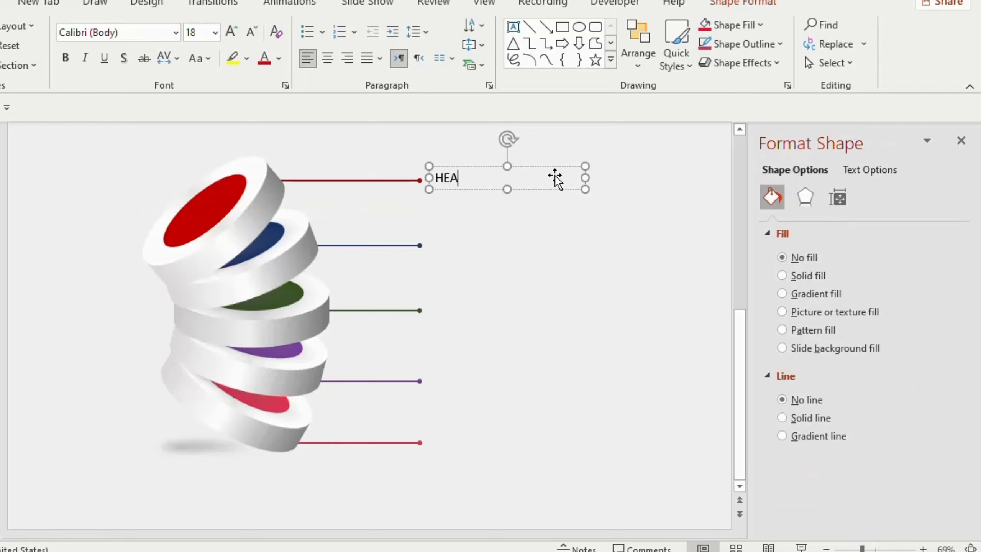
{"action": "type", "text": "DING"}
{"action": "left_click", "coordinate": [176, 32]}
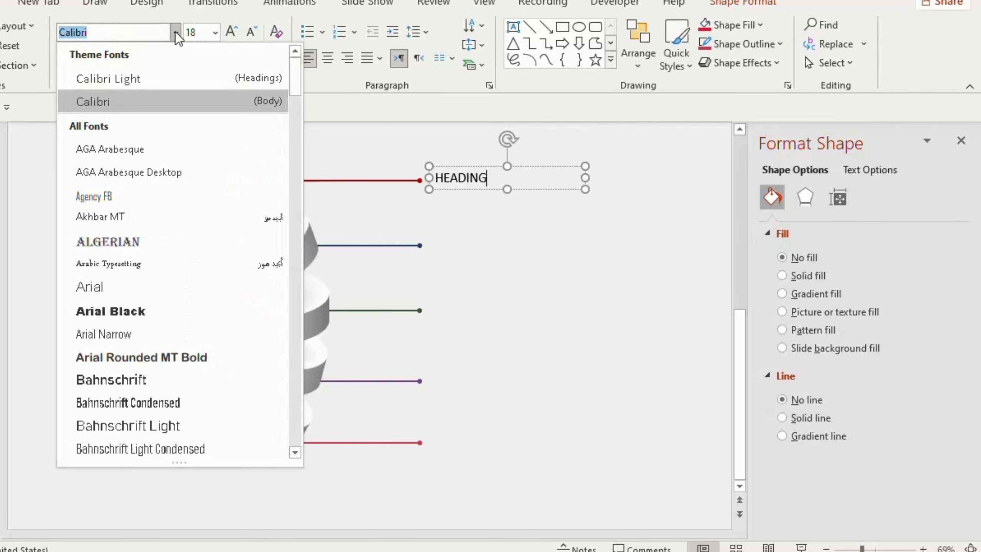
{"action": "left_click", "coordinate": [107, 196]}
{"action": "left_click", "coordinate": [215, 33]}
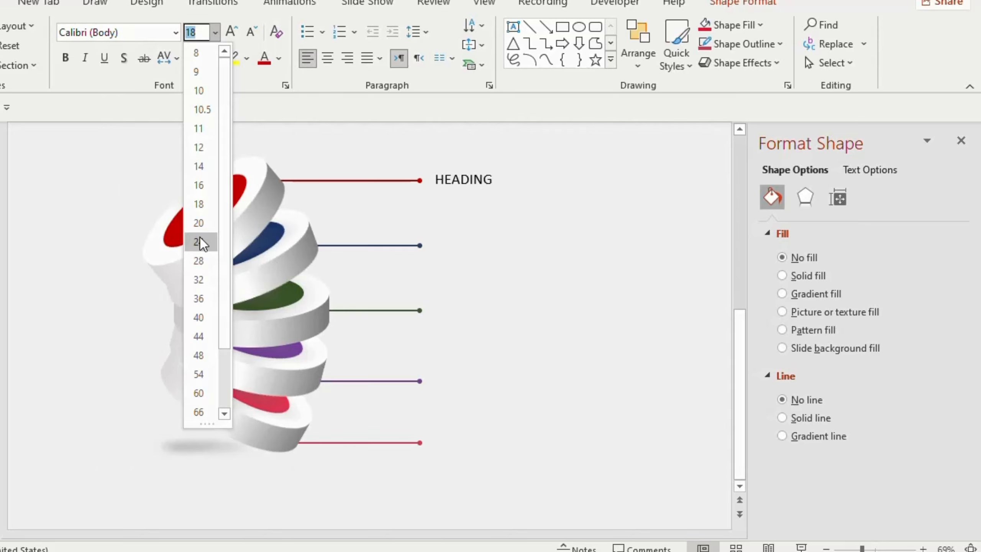
{"action": "left_click", "coordinate": [200, 242]}
- Copy the HEADING text box down beside the blue, green, purple and pink lines
{"action": "left_click_drag", "start_coordinate": [479, 166], "coordinate": [491, 229]}
{"action": "key", "text": "ctrl+d"}
{"action": "key", "text": "ctrl+d"}
{"action": "key", "text": "ctrl+d"}
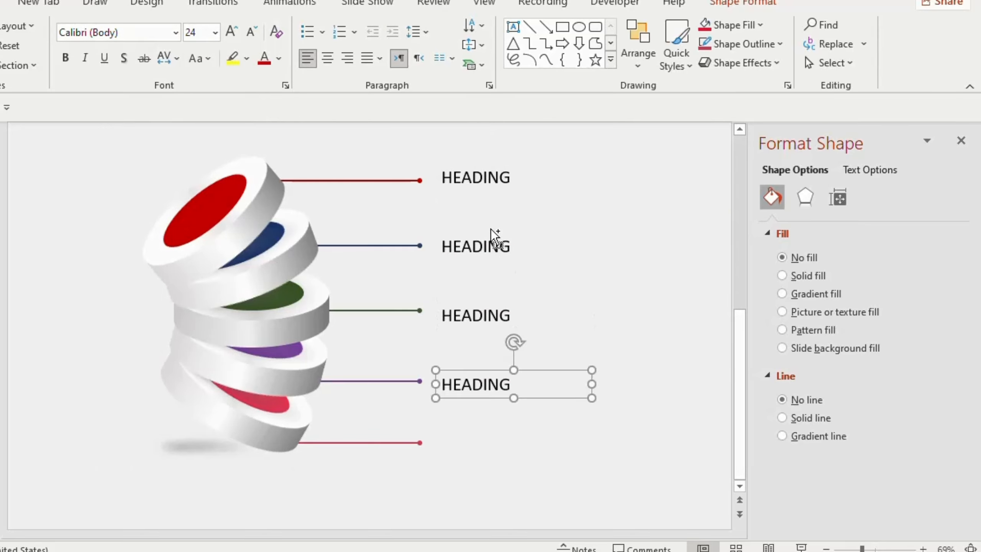
- Add a 01 label on the top disc's rim and format it in bold Agency FB at size 24
{"action": "mouse_move", "coordinate": [221, 235]}
{"action": "left_mouse_down"}
{"action": "mouse_move", "coordinate": [256, 258]}
{"action": "mouse_move", "coordinate": [249, 223]}
{"action": "left_mouse_up"}
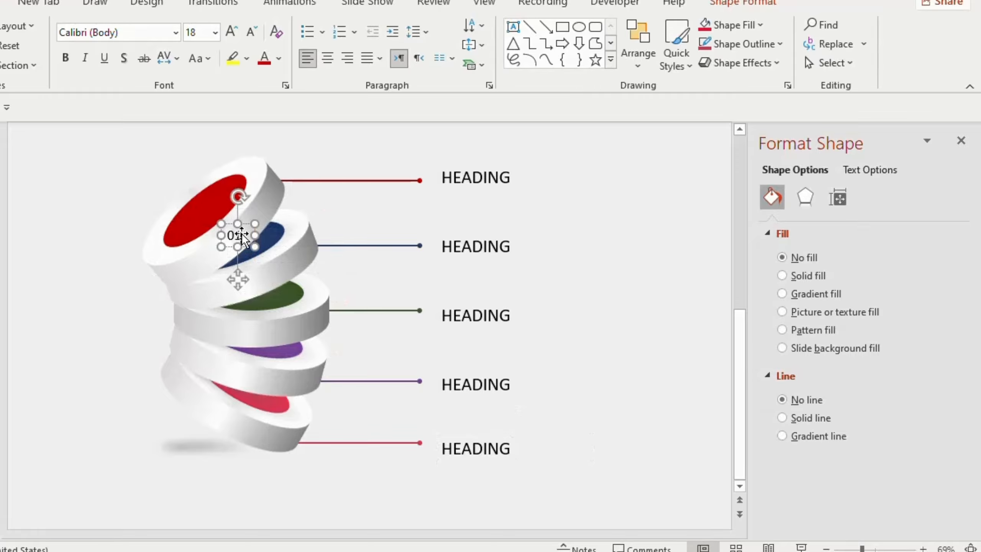
{"action": "left_click", "coordinate": [176, 33]}
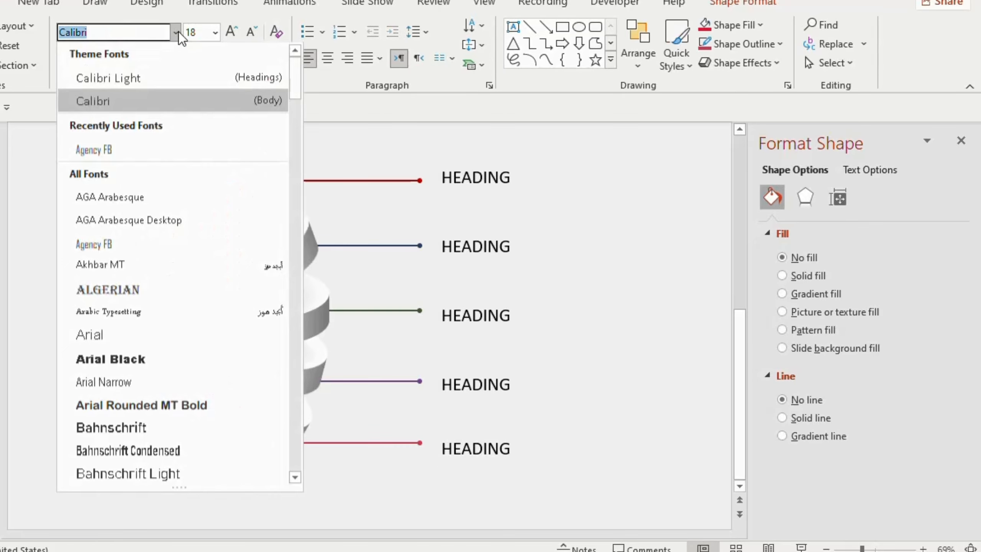
{"action": "left_click", "coordinate": [103, 153]}
{"action": "left_click", "coordinate": [64, 57]}
{"action": "left_click", "coordinate": [215, 32]}
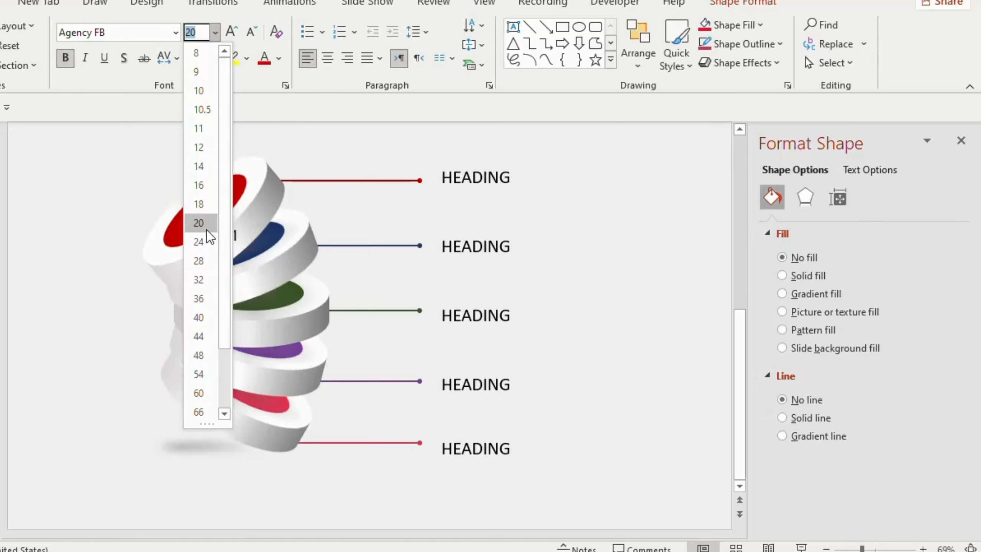
{"action": "left_click", "coordinate": [200, 242]}
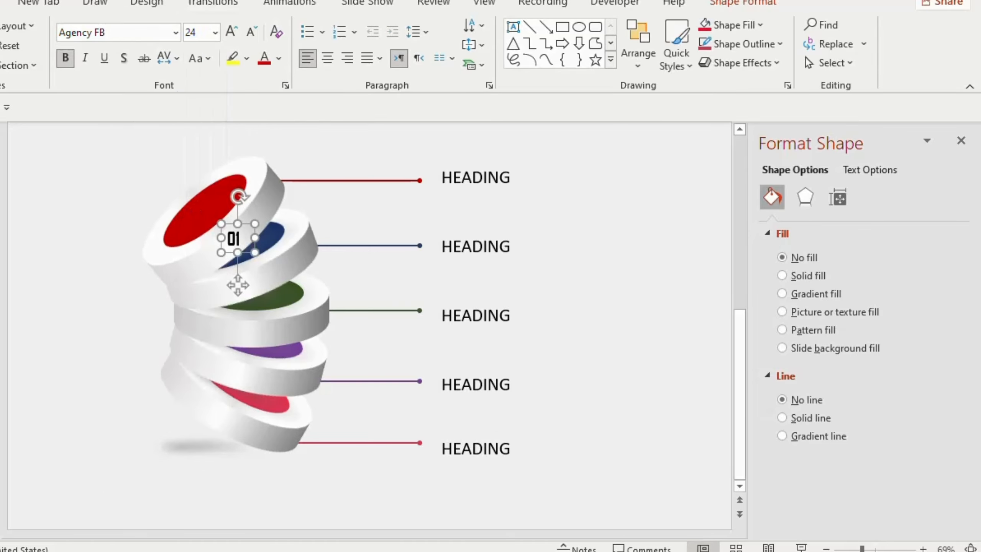
- Rotate the 01 label to follow the top disc's tilt and add a matching 02 label on the second disc's rim
{"action": "left_click_drag", "start_coordinate": [238, 197], "coordinate": [271, 261]}
{"action": "left_click_drag", "start_coordinate": [244, 245], "coordinate": [255, 238]}
{"action": "left_click", "coordinate": [276, 273]}
{"action": "key", "text": "BackSpace"}
{"action": "type", "text": "2"}
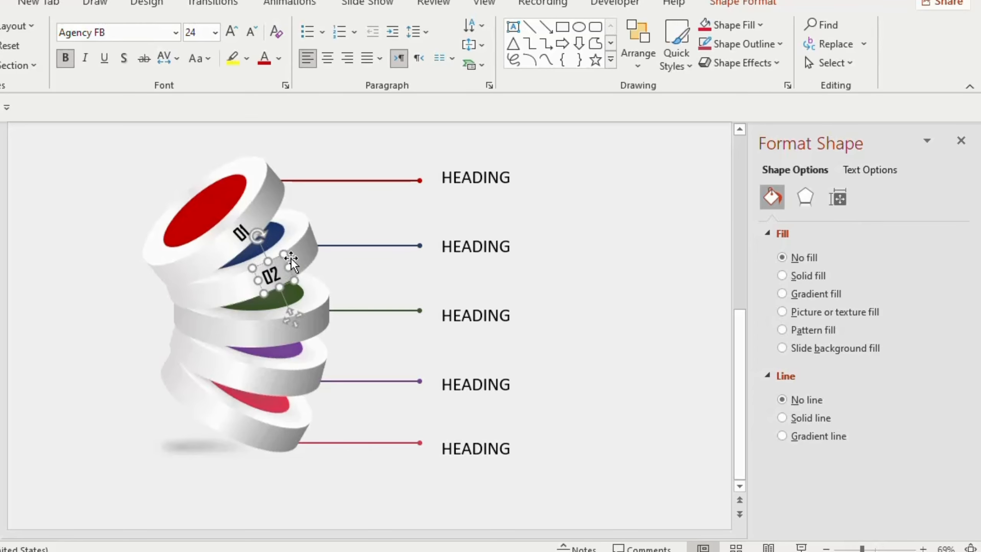
- Copy the number label onto the third, fourth and fifth discs as 03, 04 and 05, angled to fit the discs
{"action": "key", "text": "ctrl+d"}
{"action": "left_click_drag", "start_coordinate": [275, 276], "coordinate": [309, 368]}
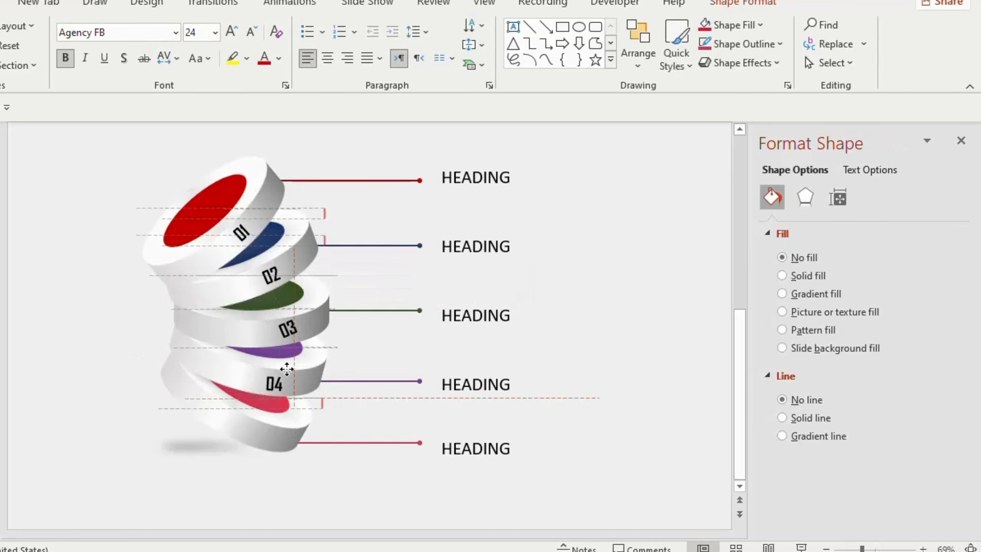
{"action": "left_click_drag", "start_coordinate": [285, 366], "coordinate": [248, 478]}
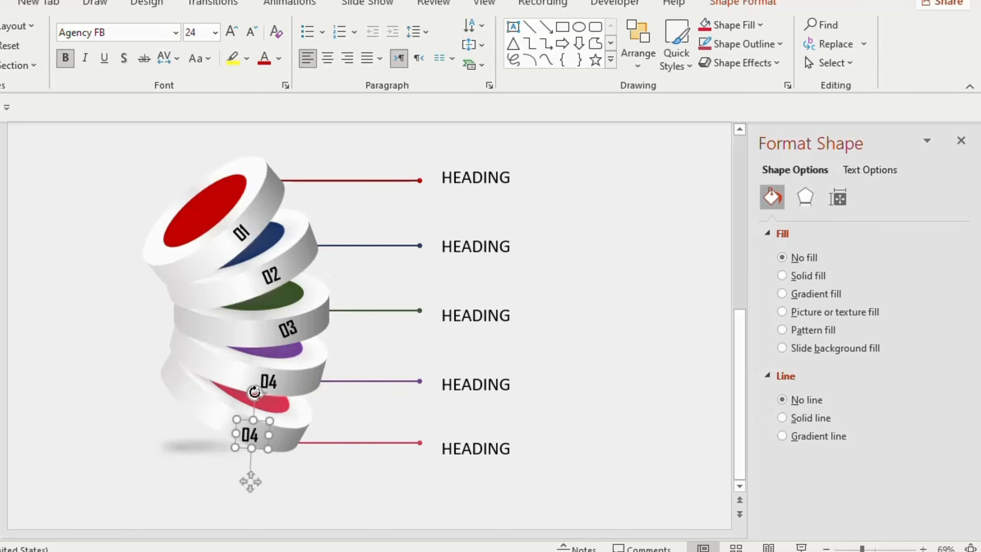
- Add a text box reading "Write the description here" under the first heading, in Agency FB at size 20
{"action": "left_click", "coordinate": [483, 170]}
{"action": "mouse_move", "coordinate": [447, 188]}
{"action": "left_mouse_down"}
{"action": "mouse_move", "coordinate": [530, 210]}
{"action": "mouse_move", "coordinate": [602, 211]}
{"action": "mouse_move", "coordinate": [624, 199]}
{"action": "left_mouse_up"}
{"action": "type", "text": "Write the description here"}
{"action": "left_click", "coordinate": [176, 33]}
{"action": "left_click", "coordinate": [115, 154]}
{"action": "left_click", "coordinate": [215, 33]}
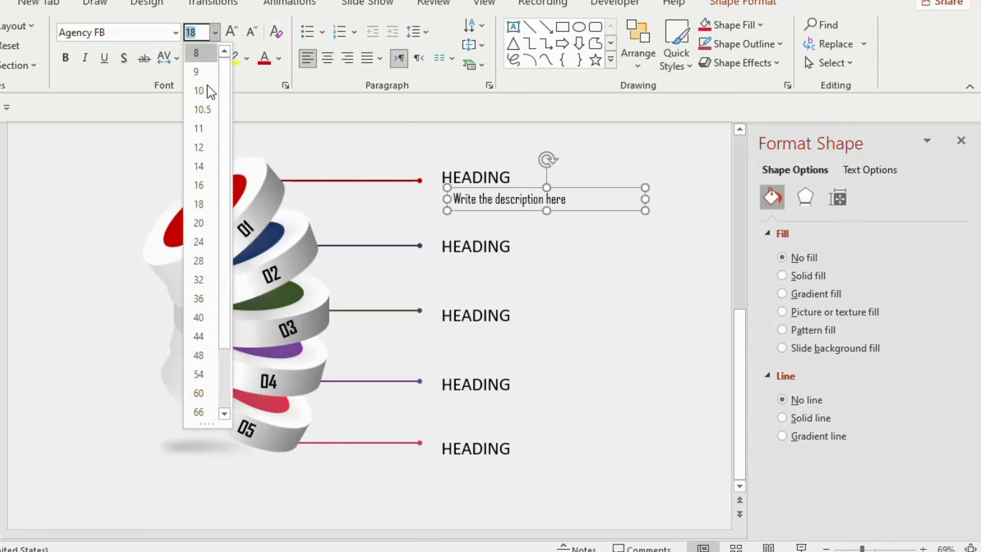
{"action": "left_click", "coordinate": [202, 219]}
- Copy the description text box down under each of the other four headings
{"action": "left_click_drag", "start_coordinate": [561, 185], "coordinate": [537, 253]}
{"action": "key", "text": "ctrl+d"}
{"action": "key", "text": "ctrl+d"}
{"action": "key", "text": "ctrl+d"}
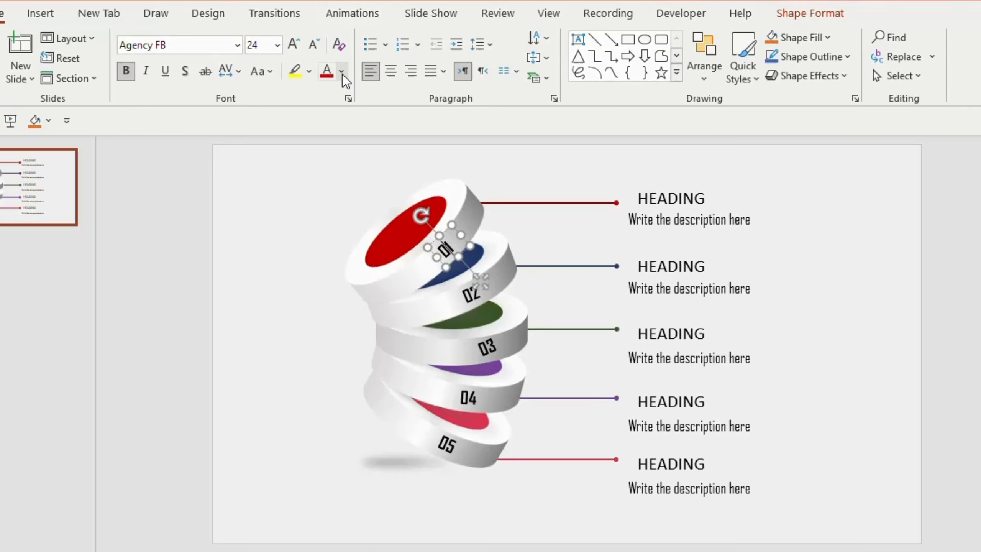
- Colour the number labels 01 to 05 with the Eyedropper, matching each one to its disc's centre colour
{"action": "left_click", "coordinate": [341, 73]}
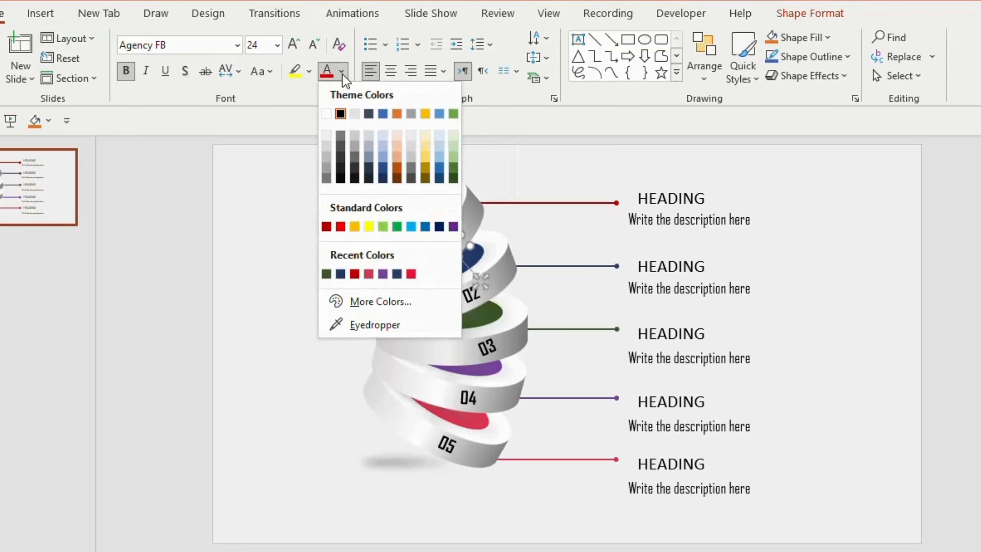
{"action": "left_click", "coordinate": [367, 324]}
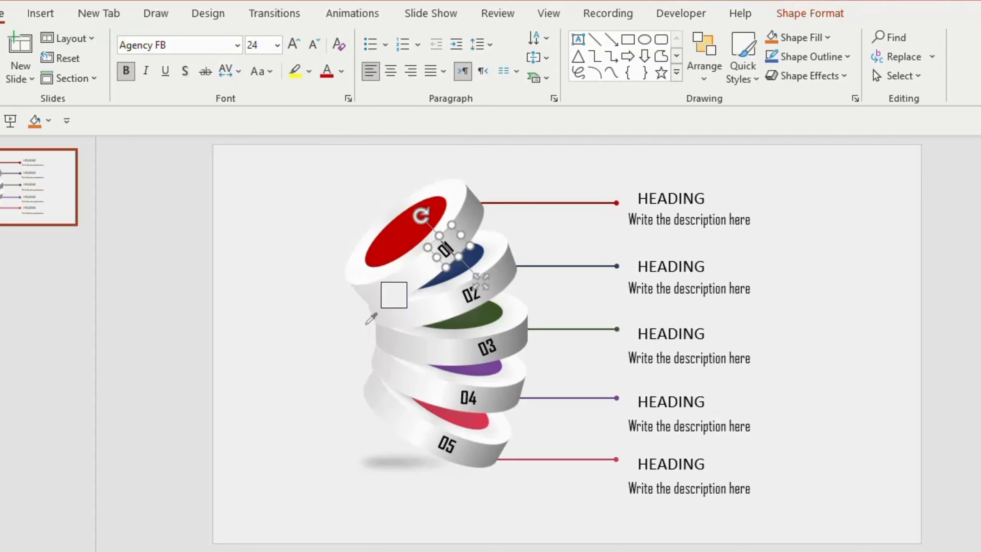
{"action": "left_click", "coordinate": [380, 243]}
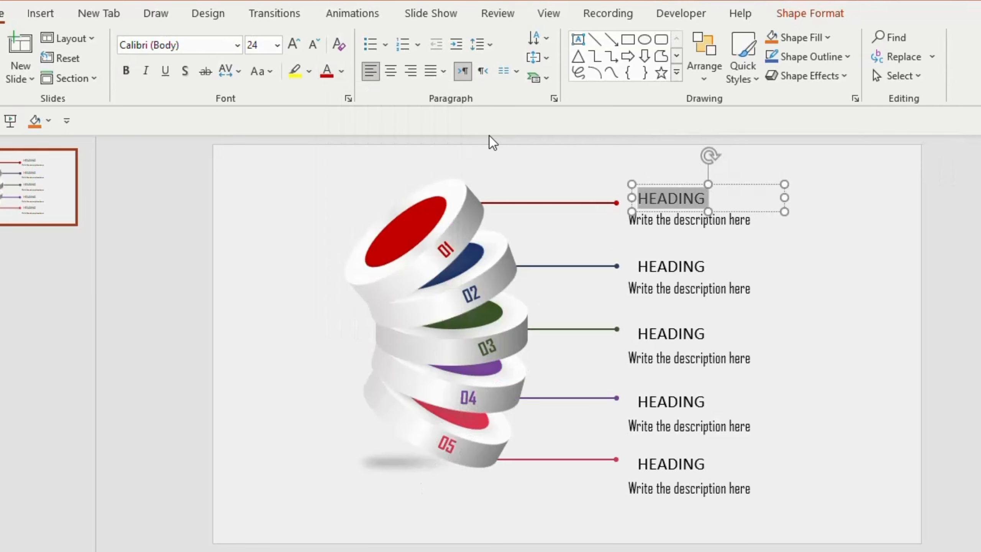
- Colour the five HEADING texts with the Eyedropper to match the centre colours of their discs
{"action": "left_click", "coordinate": [342, 75]}
{"action": "left_click", "coordinate": [386, 323]}
{"action": "left_click", "coordinate": [419, 213]}
{"action": "left_click_drag", "start_coordinate": [641, 265], "coordinate": [684, 265]}
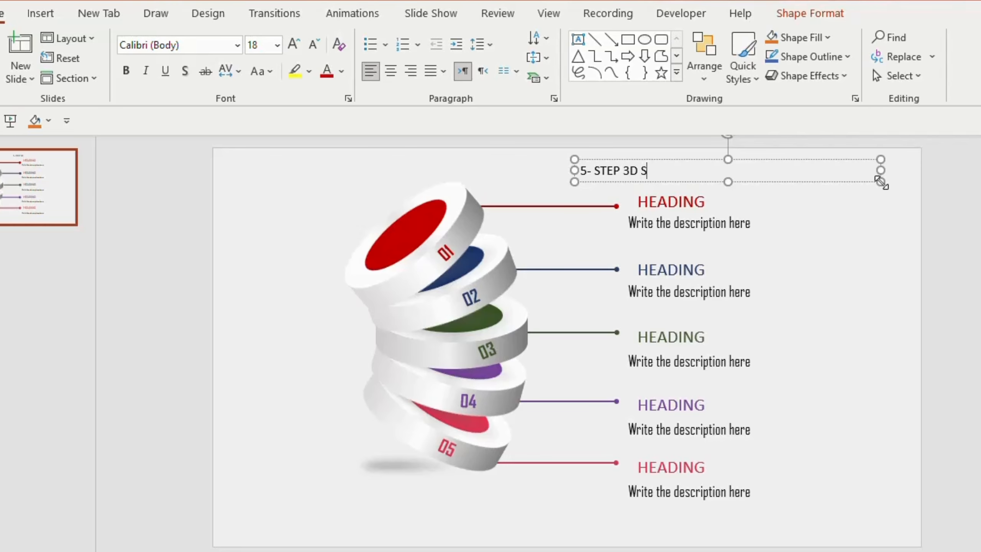
- Add the title "5- STEP 3D SHAPE INFOGRAPHICS" above the headings, in bold Agency FB at size 24
{"action": "type", "text": "CS"}
{"action": "left_click", "coordinate": [881, 182]}
{"action": "left_click", "coordinate": [237, 46]}
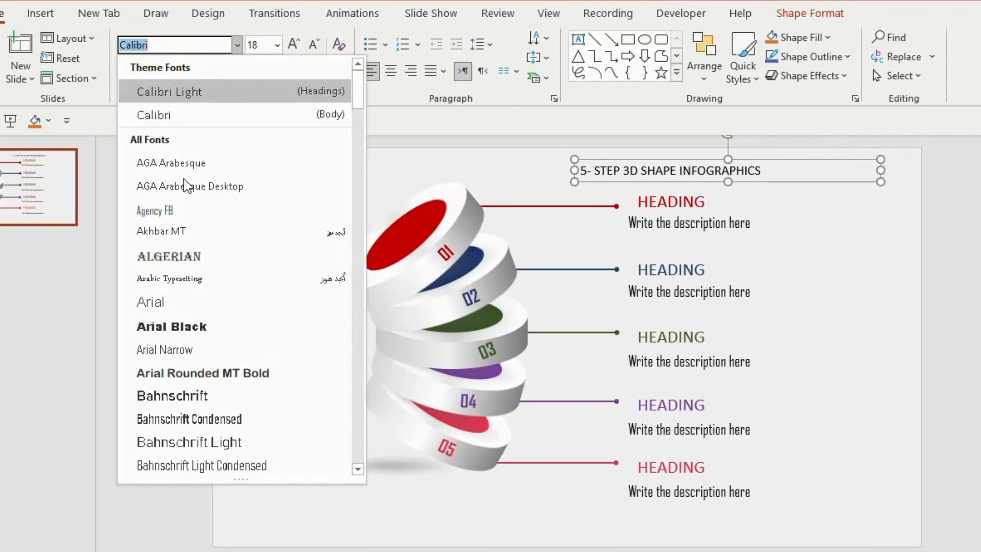
{"action": "left_click", "coordinate": [169, 210]}
{"action": "left_click", "coordinate": [127, 71]}
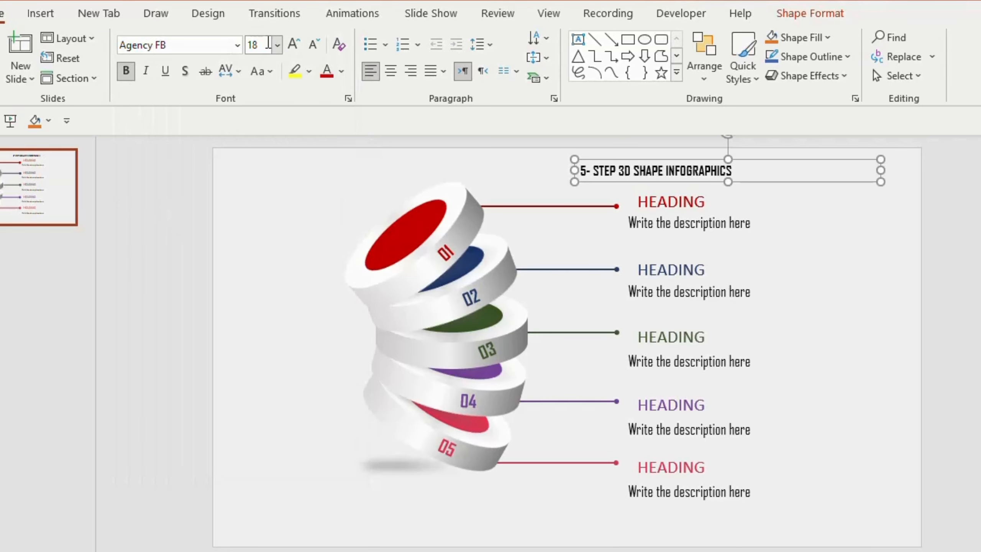
{"action": "left_click", "coordinate": [278, 45]}
{"action": "left_click", "coordinate": [268, 260]}
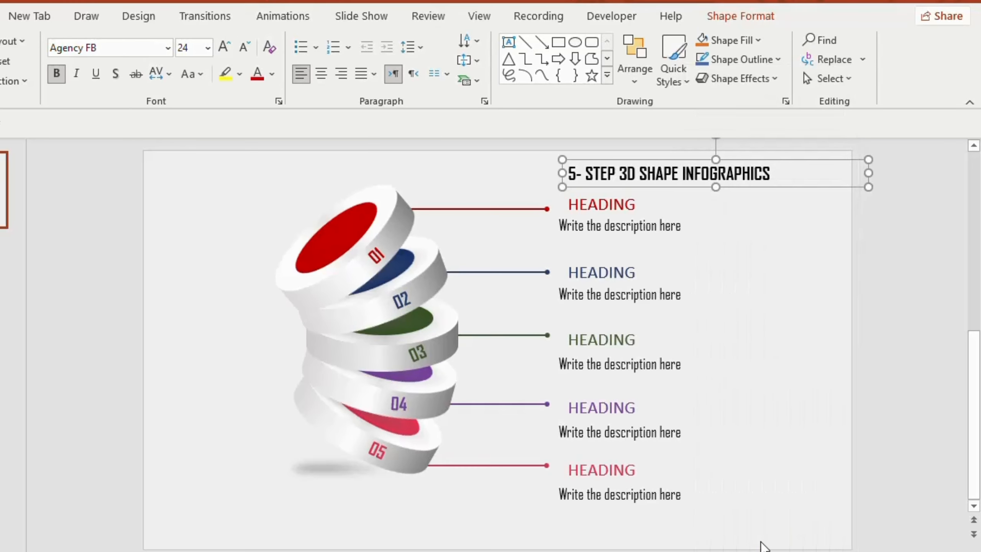
- Give the title text a gradient fill and colour its first stop with the Eyedropper from the red disc centre
{"action": "left_click", "coordinate": [763, 543]}
{"action": "left_click", "coordinate": [870, 188]}
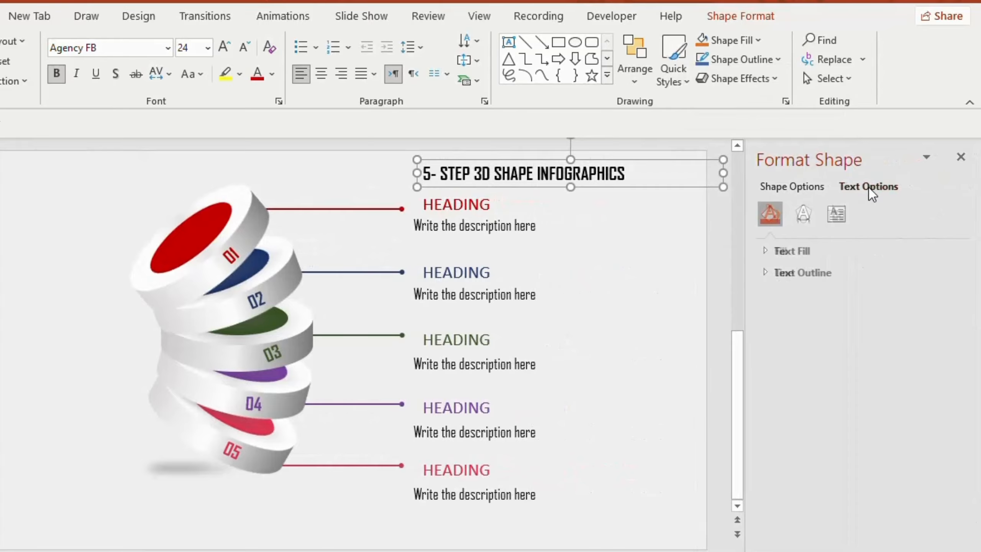
{"action": "left_click", "coordinate": [798, 252]}
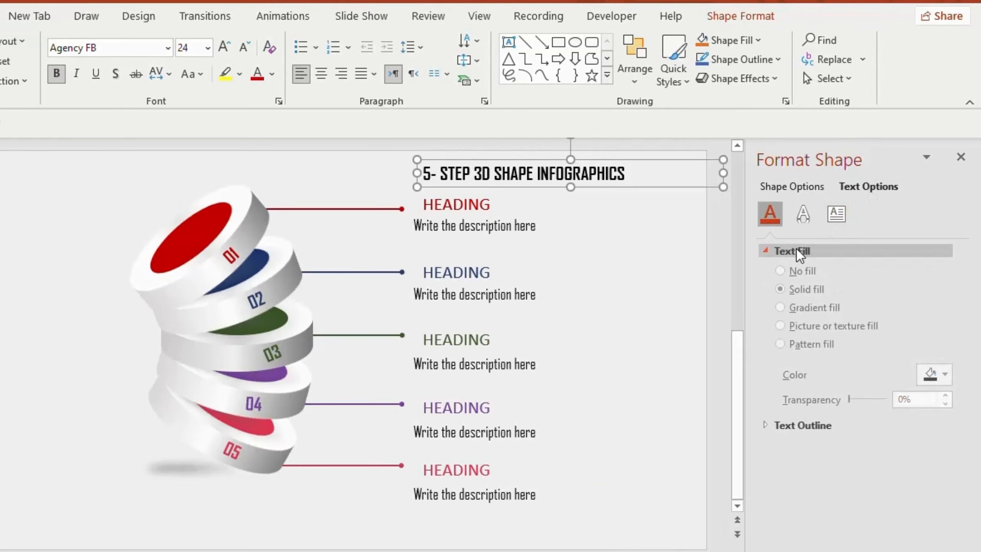
{"action": "left_click", "coordinate": [781, 308]}
{"action": "scroll", "coordinate": [968, 340], "scroll_direction": "down", "scroll_amount": 3}
{"action": "left_click", "coordinate": [945, 418]}
{"action": "left_click", "coordinate": [880, 398]}
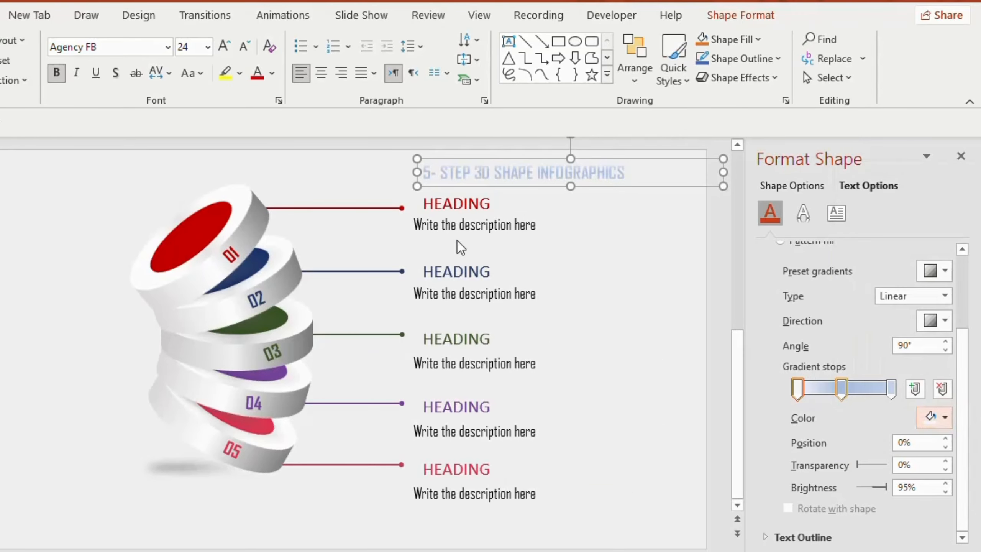
{"action": "left_click", "coordinate": [210, 213]}
- Colour the title gradient's middle stop with the Eyedropper from the blue disc centre, and begin recolouring the last stop
{"action": "left_click", "coordinate": [842, 389]}
{"action": "left_click", "coordinate": [945, 417]}
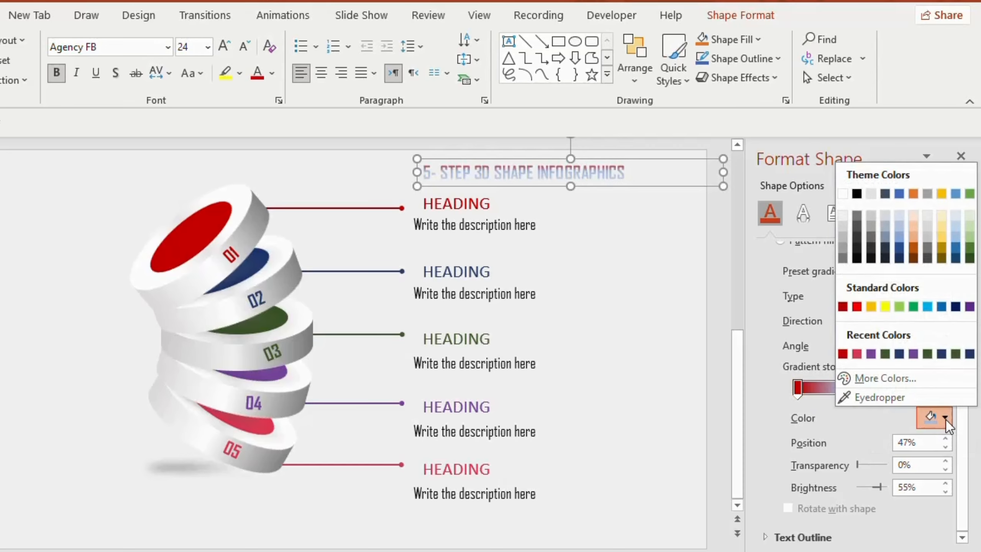
{"action": "left_click", "coordinate": [880, 397]}
{"action": "left_click", "coordinate": [248, 267]}
{"action": "left_click", "coordinate": [891, 388]}
{"action": "left_click", "coordinate": [945, 417]}
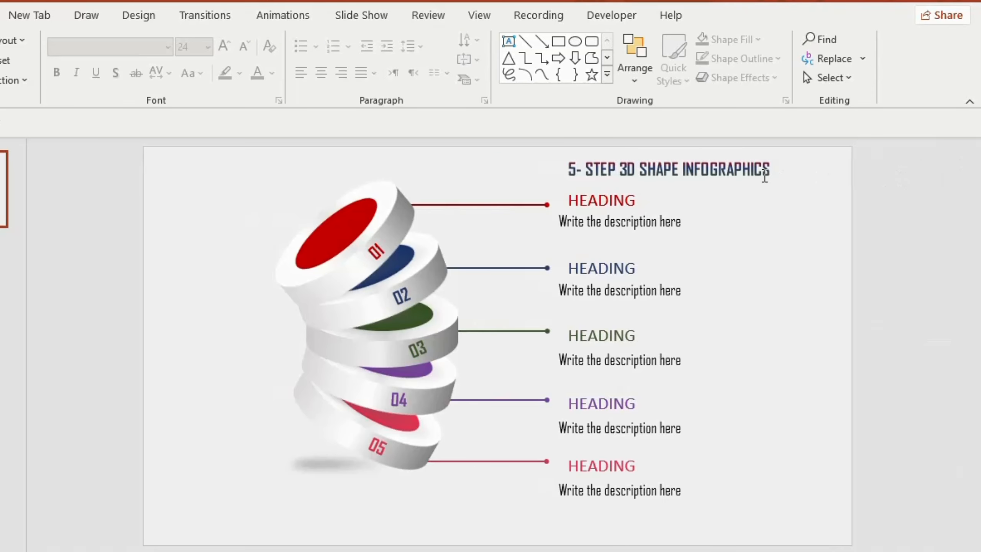
- Animate the title with a Fly In entrance from the right, lasting 1.50 seconds
{"action": "left_click", "coordinate": [765, 176]}
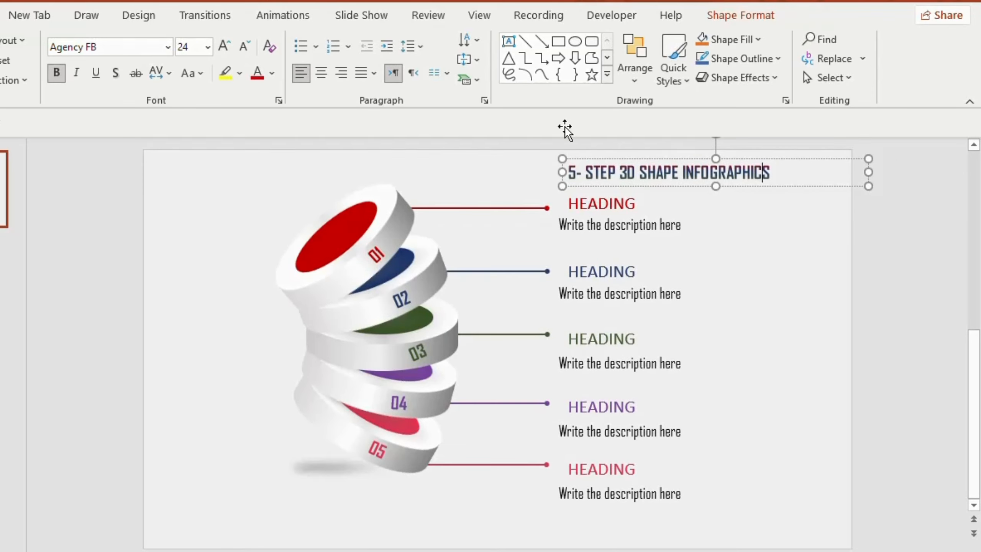
{"action": "left_click", "coordinate": [295, 19]}
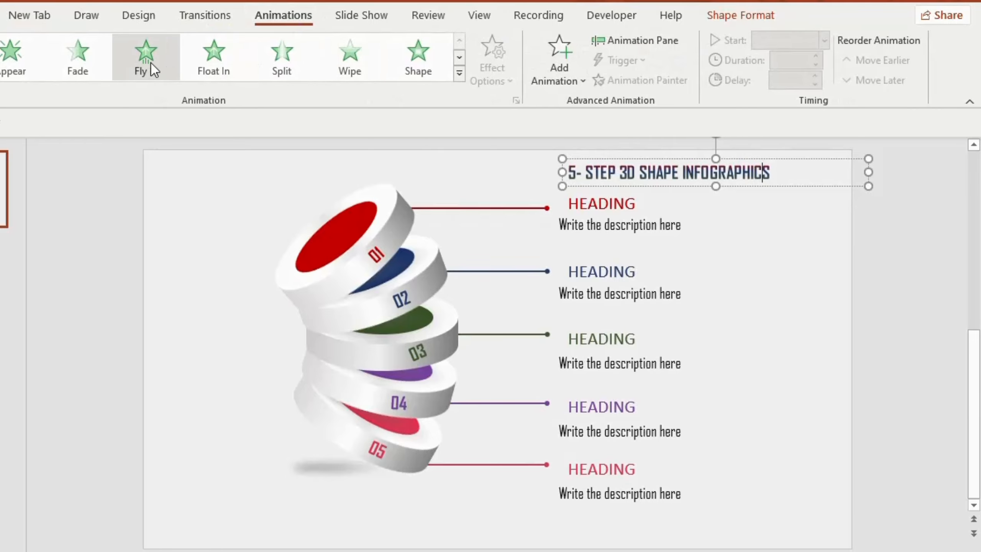
{"action": "left_click", "coordinate": [151, 63]}
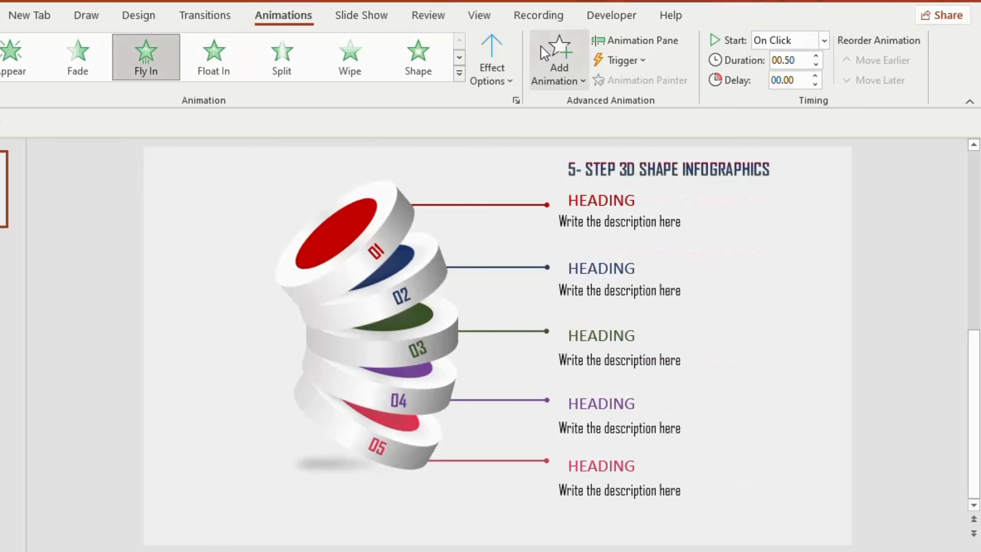
{"action": "left_click", "coordinate": [498, 72]}
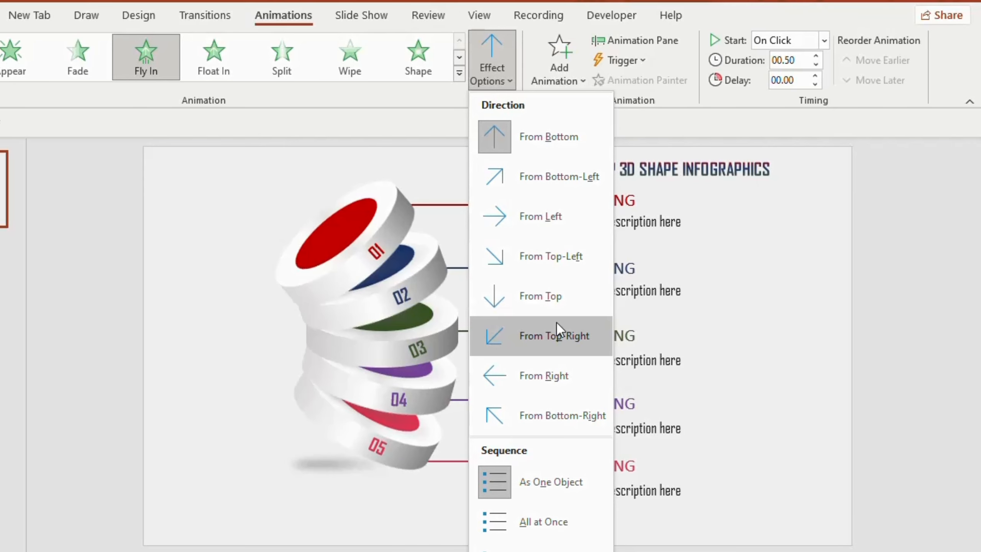
{"action": "left_click", "coordinate": [544, 375]}
{"action": "left_click", "coordinate": [817, 56]}
{"action": "left_click", "coordinate": [816, 56]}
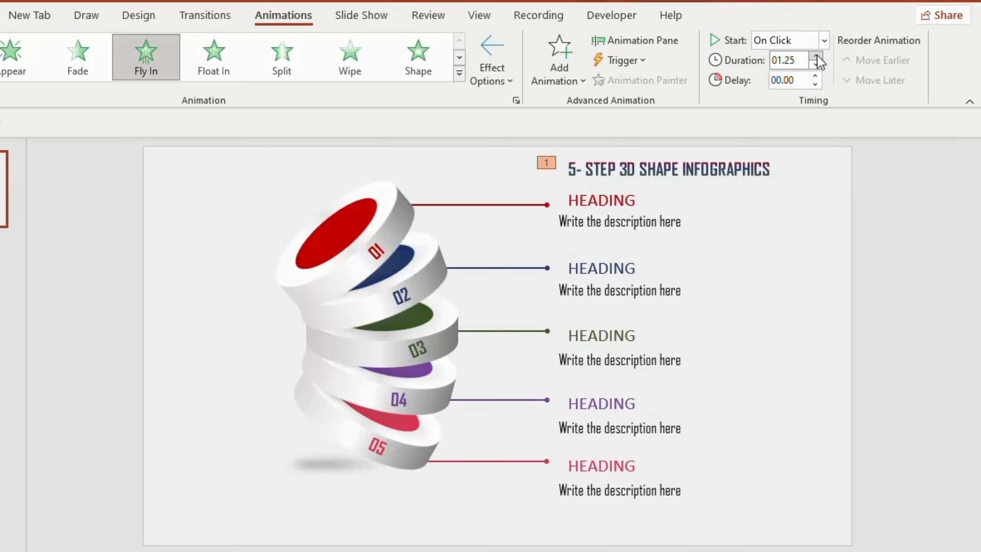
- In the title's Fly In effect options, set a smooth start of 0.29 sec and add a smooth end
{"action": "left_click", "coordinate": [635, 38]}
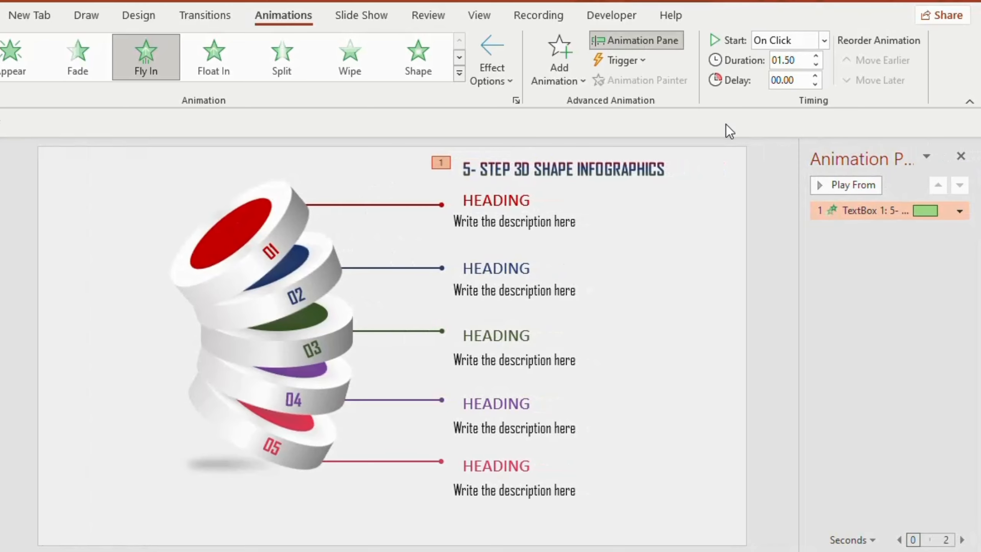
{"action": "left_click", "coordinate": [959, 211]}
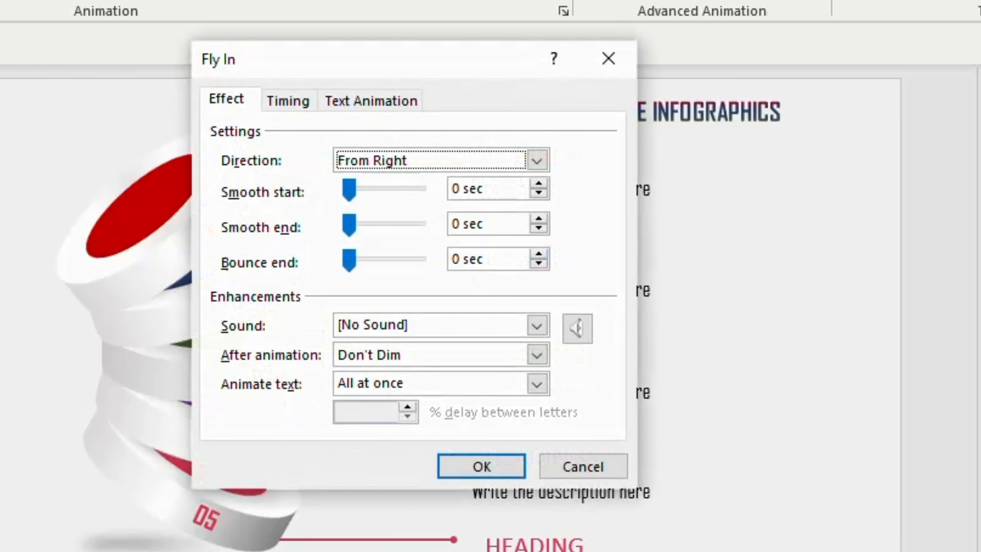
{"action": "left_click", "coordinate": [363, 190]}
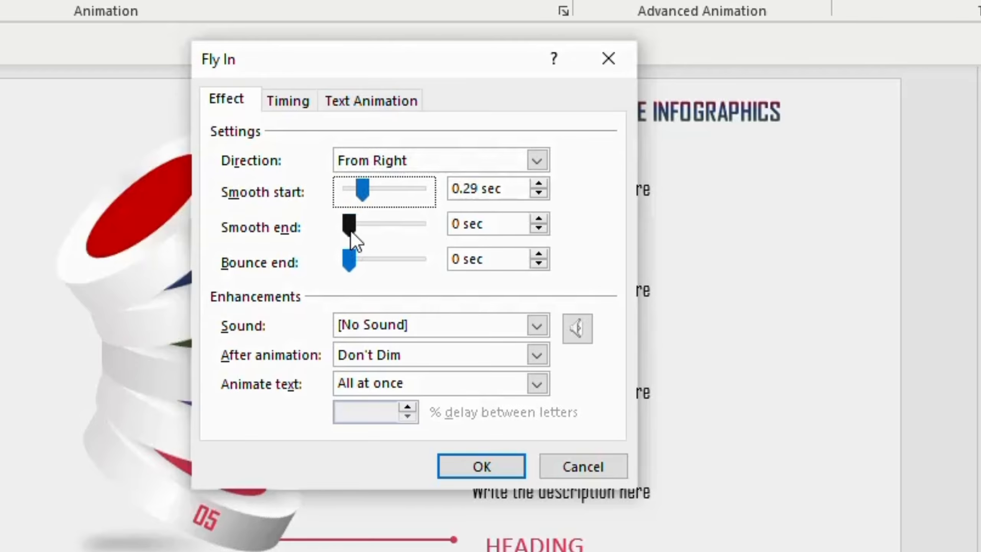
{"action": "left_click_drag", "start_coordinate": [351, 233], "coordinate": [361, 228]}
{"action": "key", "text": "Return"}
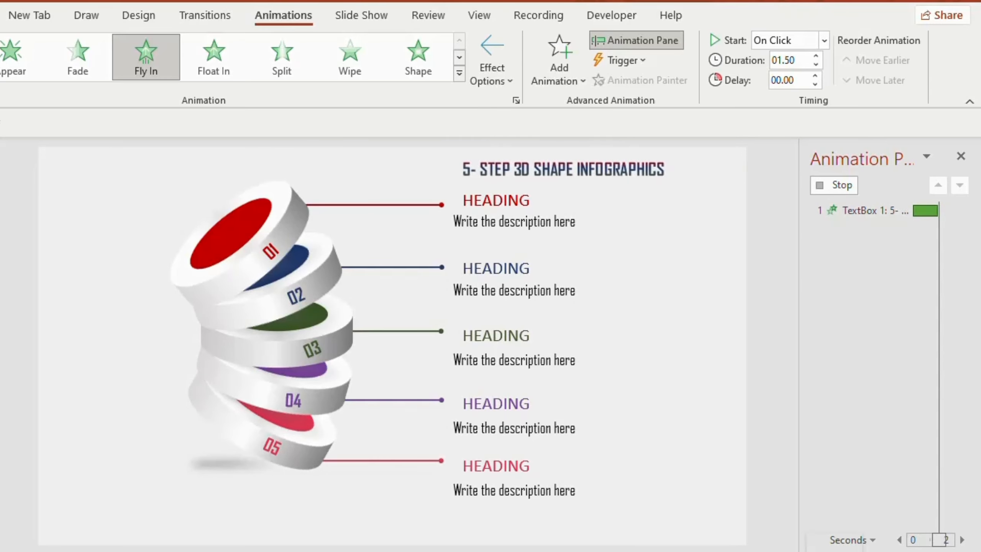
- Animate the 01 label with Wipe, starting After Previous, with a duration of 1.50 and a delay of 0.50 seconds
{"action": "left_click", "coordinate": [306, 283]}
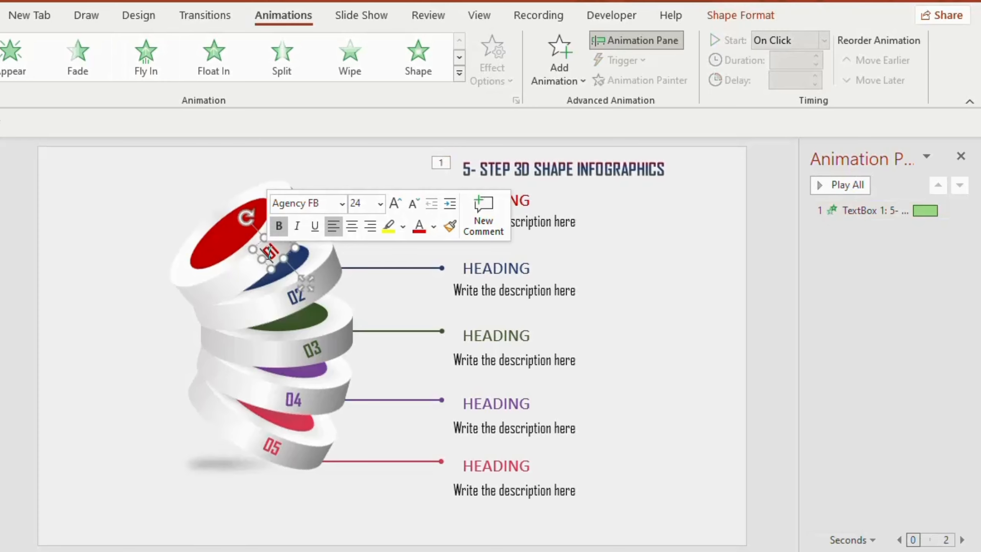
{"action": "left_click", "coordinate": [352, 61]}
{"action": "left_click", "coordinate": [826, 41]}
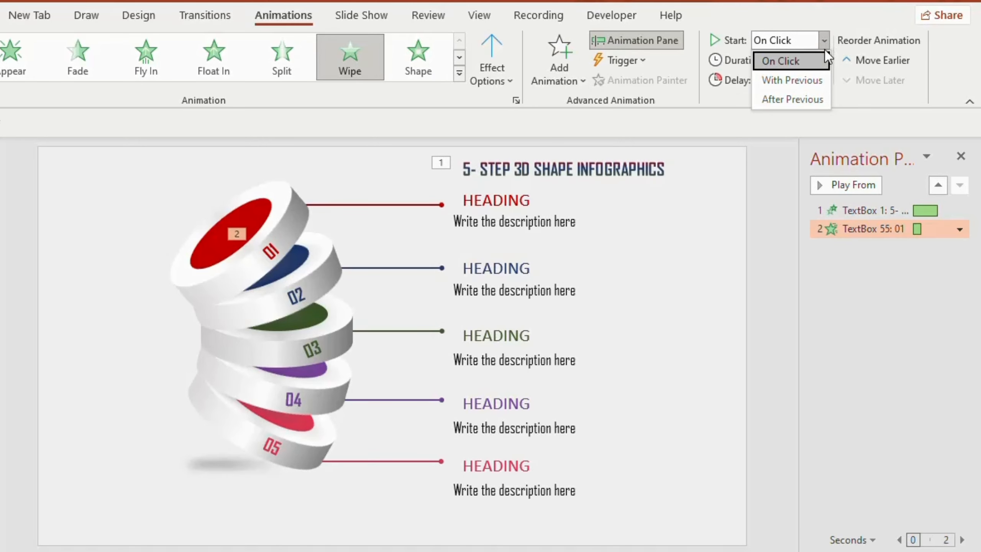
{"action": "left_click", "coordinate": [802, 99]}
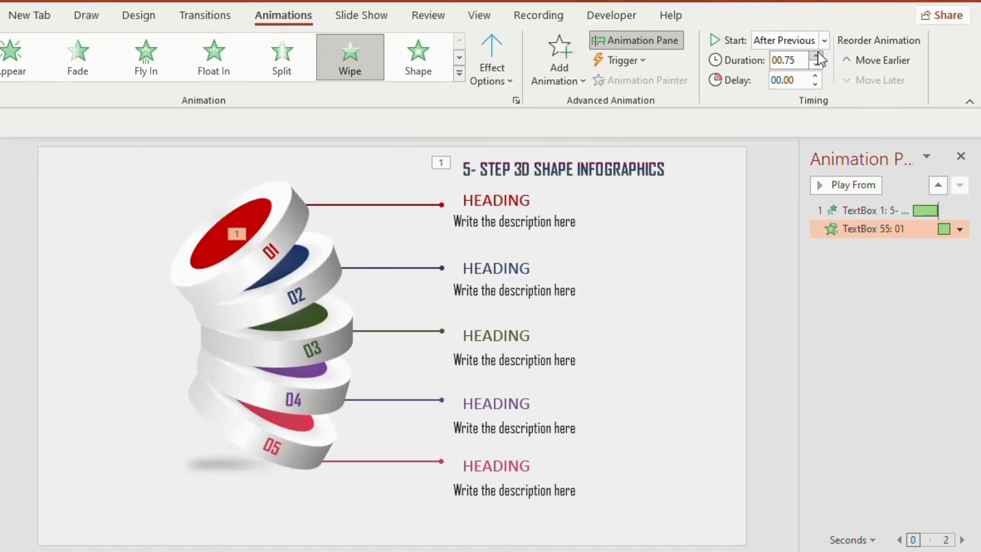
{"action": "left_click", "coordinate": [818, 56]}
{"action": "left_click", "coordinate": [815, 55]}
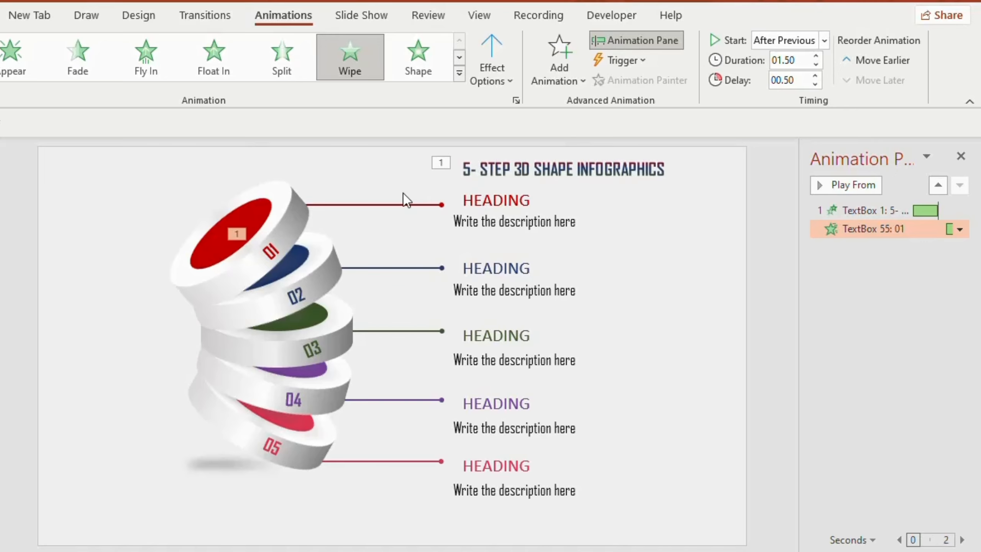
- Animate the first disc's red connector line with Wipe, starting After Previous, with a duration of 1.50 seconds and a short delay
{"action": "left_click", "coordinate": [386, 205]}
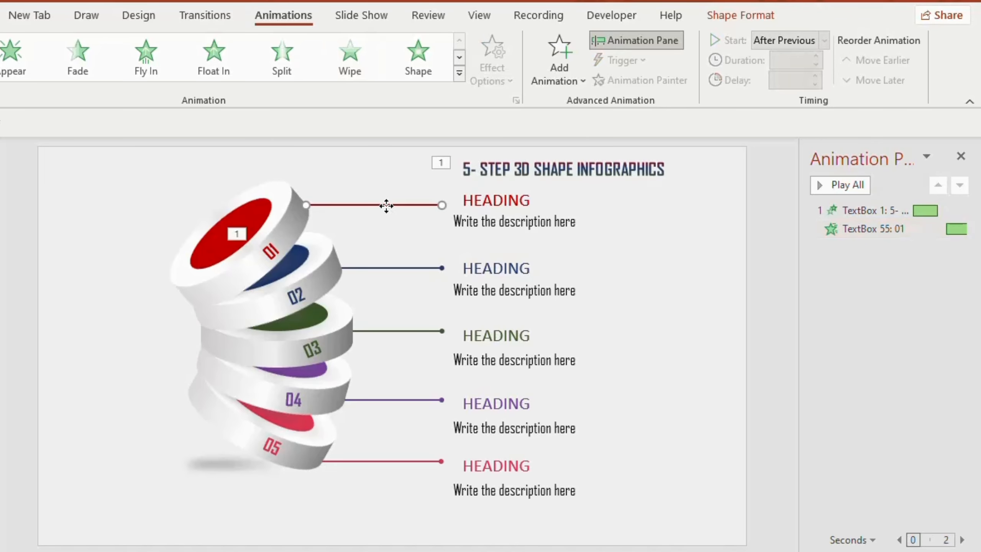
{"action": "left_click", "coordinate": [347, 71]}
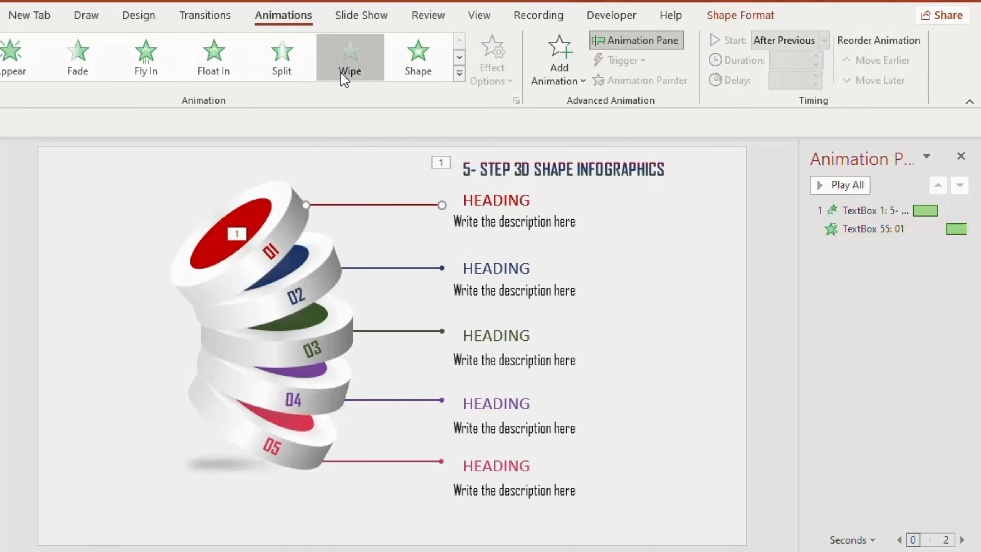
{"action": "left_click", "coordinate": [825, 40]}
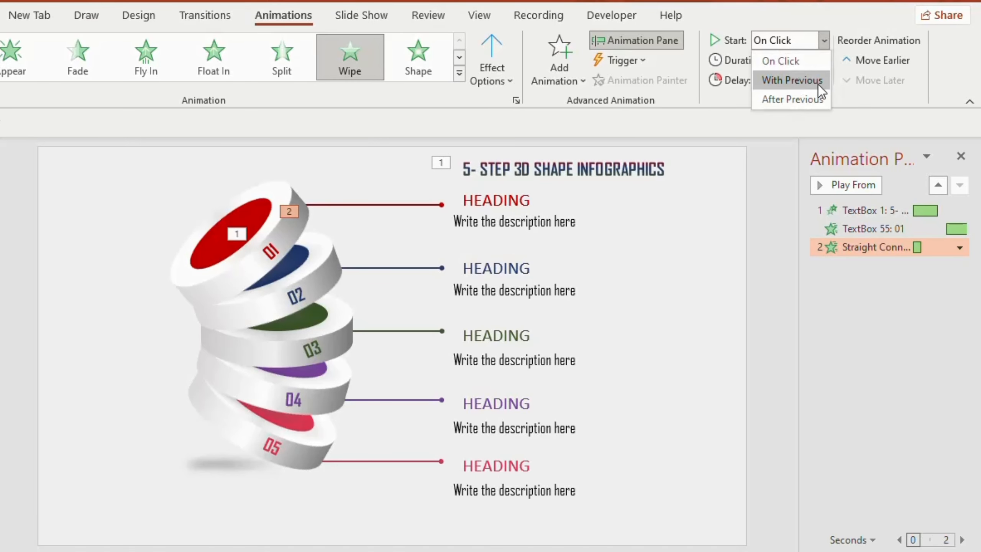
{"action": "left_click", "coordinate": [787, 99]}
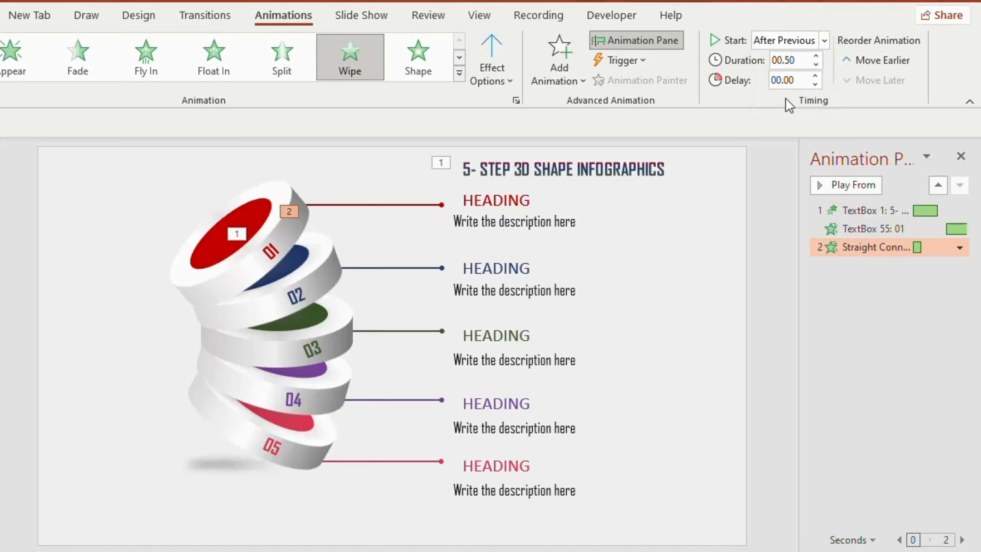
{"action": "left_click", "coordinate": [817, 58]}
{"action": "left_click", "coordinate": [818, 57]}
{"action": "left_click", "coordinate": [815, 77]}
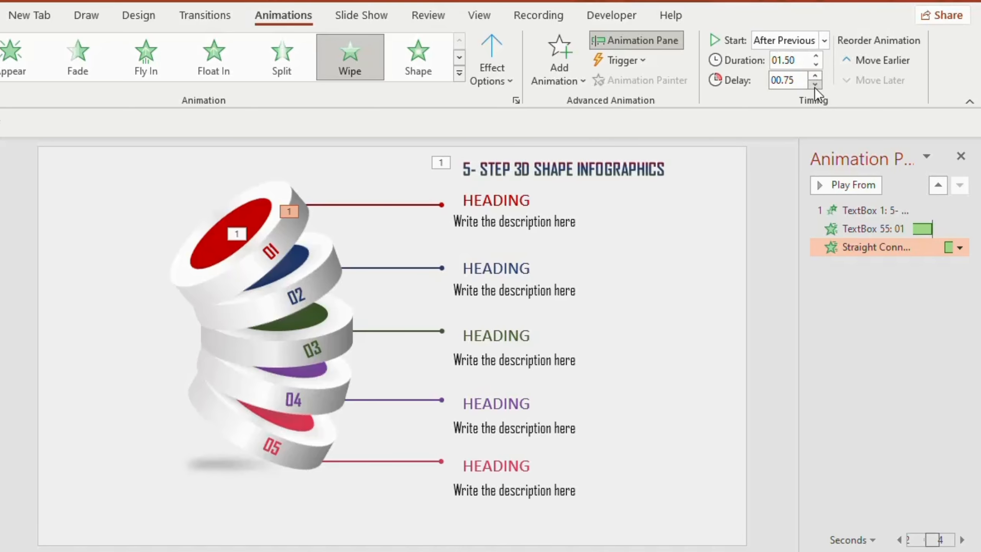
- Animate the red HEADING with Shape, starting After Previous, with a duration of 1.50 and a delay of 0.50 seconds
{"action": "left_click", "coordinate": [493, 200]}
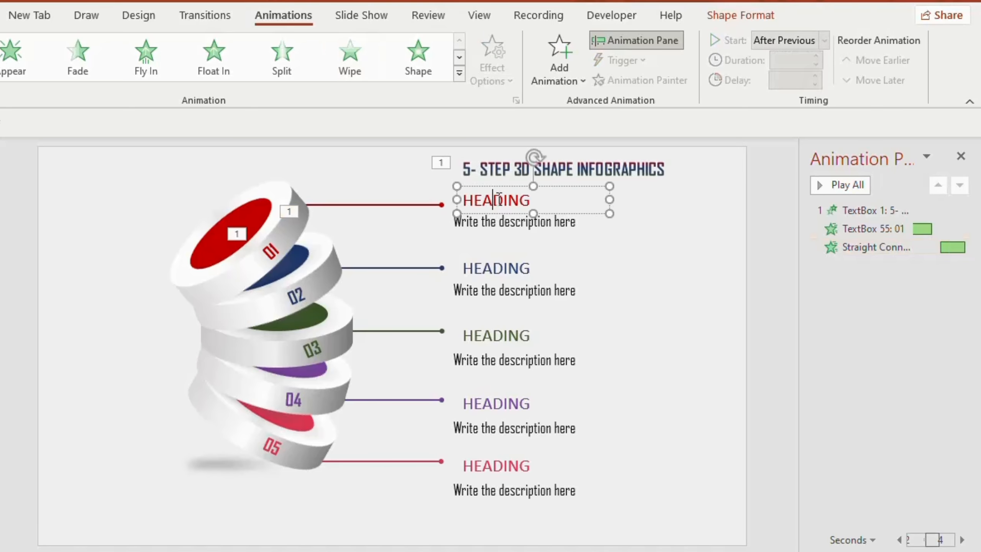
{"action": "left_click", "coordinate": [421, 65]}
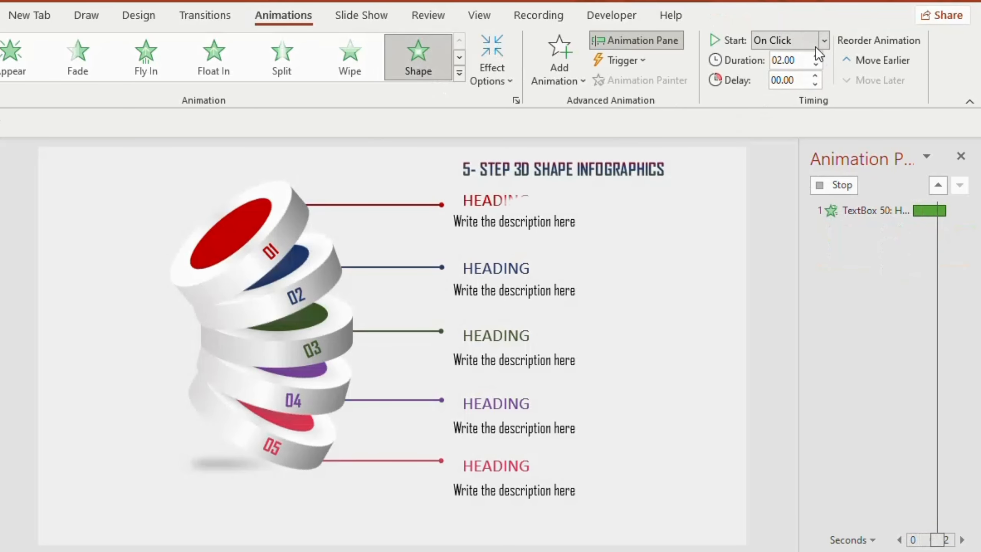
{"action": "left_click", "coordinate": [825, 42]}
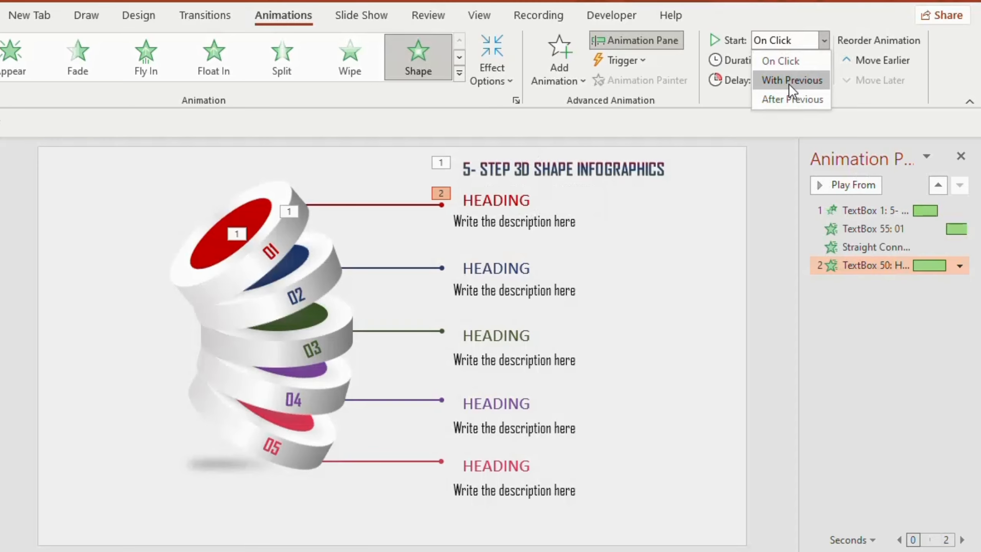
{"action": "left_click", "coordinate": [789, 99]}
{"action": "left_click", "coordinate": [817, 65]}
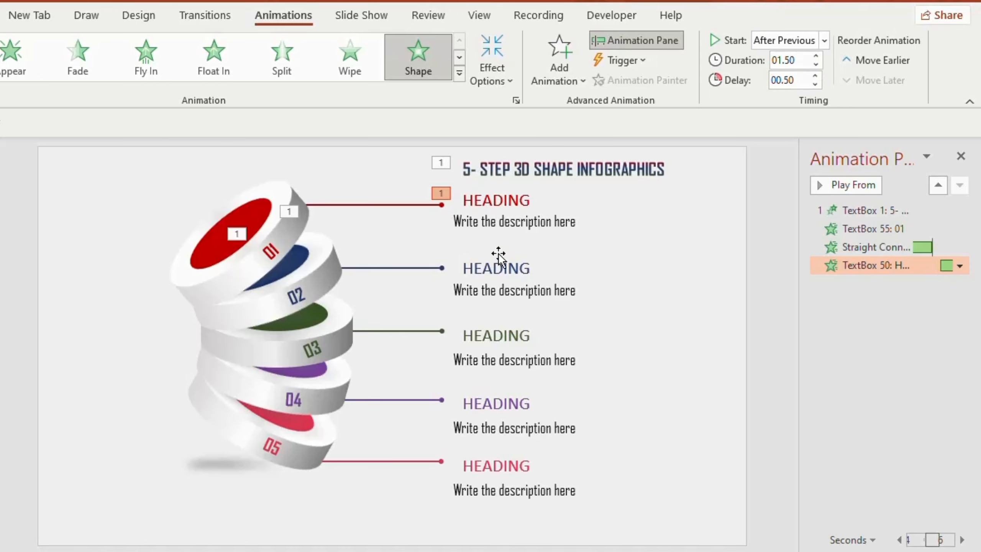
- Animate the first description with Split, starting After Previous, with a duration of 1.50 and a delay of 0.50 seconds
{"action": "left_click", "coordinate": [488, 226]}
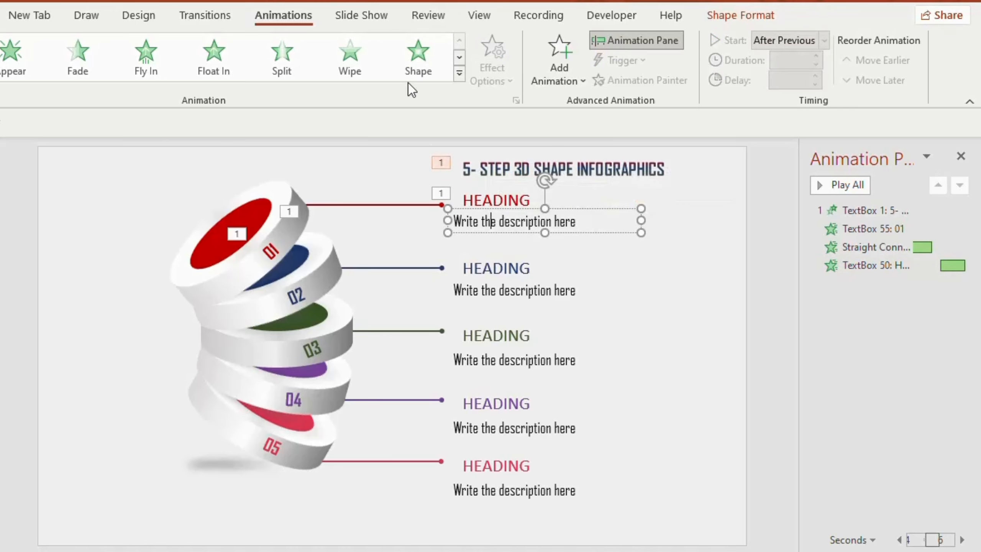
{"action": "left_click", "coordinate": [282, 66]}
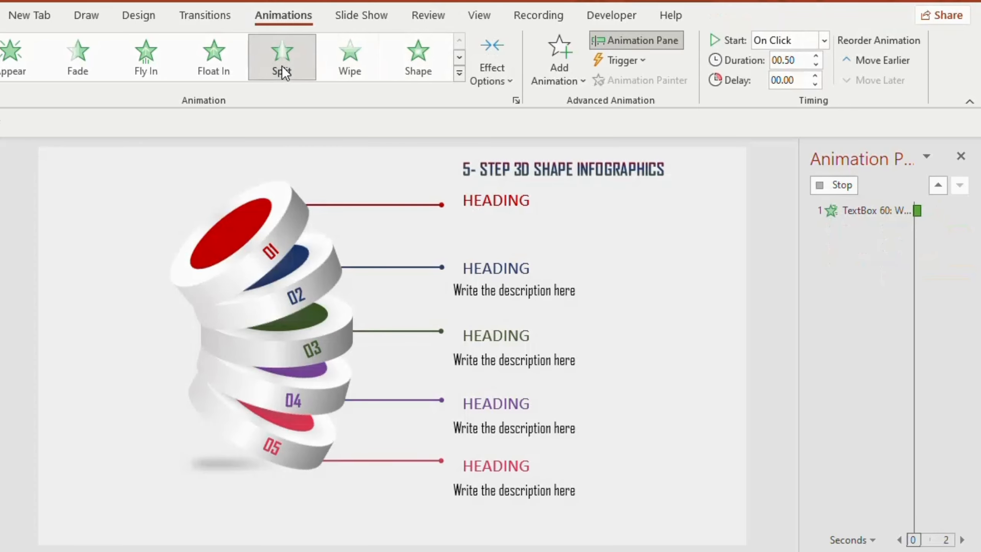
{"action": "left_click", "coordinate": [825, 41]}
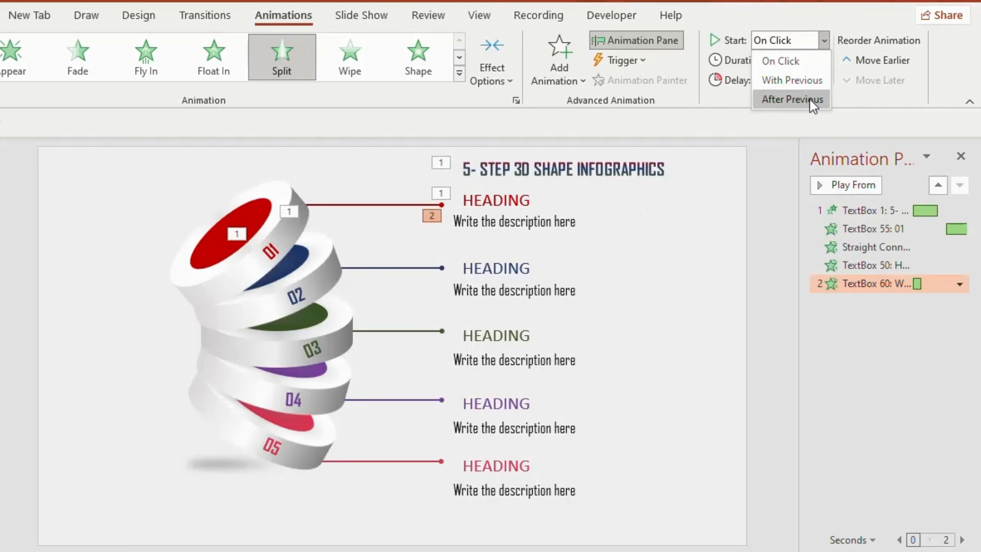
{"action": "left_click", "coordinate": [811, 99]}
{"action": "left_click", "coordinate": [818, 54]}
{"action": "left_click", "coordinate": [817, 54]}
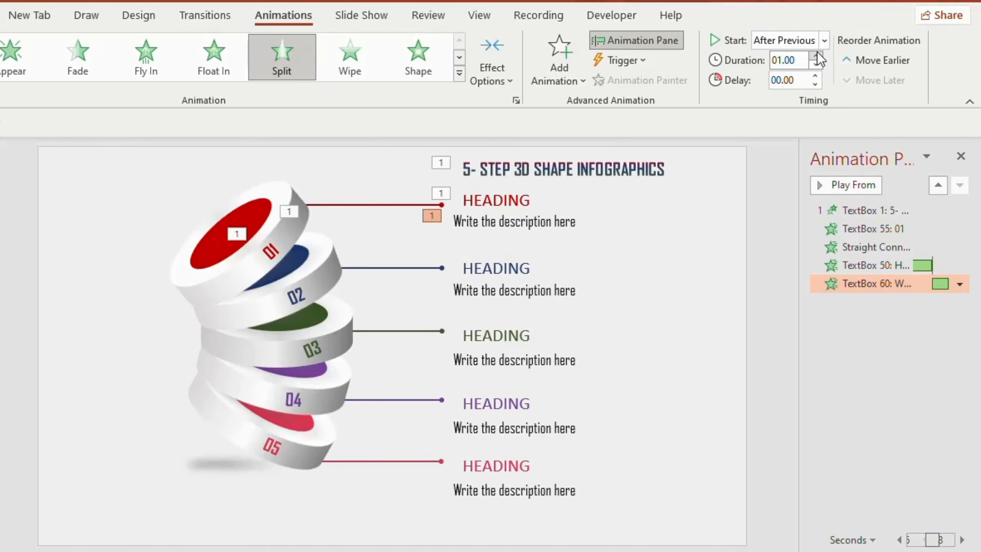
{"action": "left_click", "coordinate": [818, 54]}
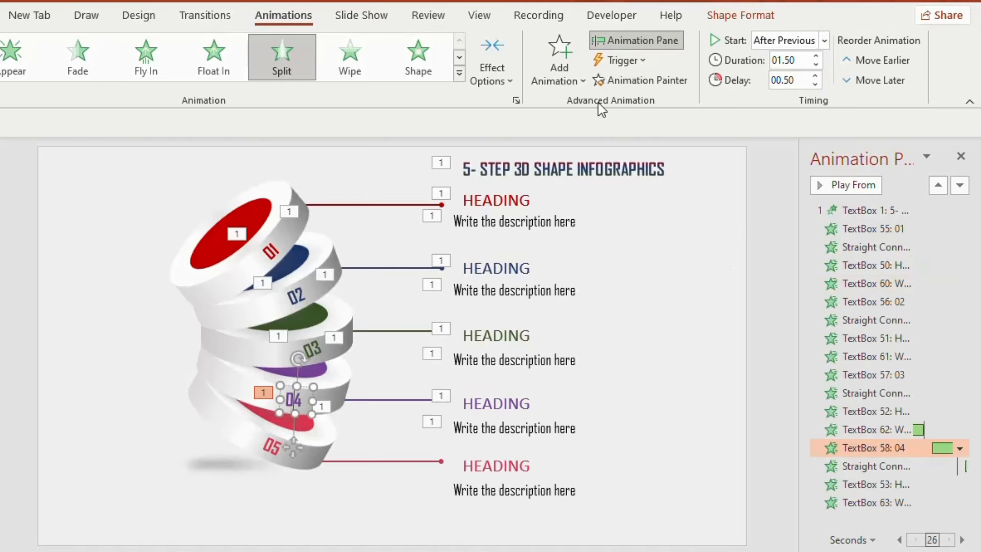
- Use the Animation Painter to copy the 04 label's animation to 05 and the purple connector's animation to the pink connector
{"action": "left_click", "coordinate": [653, 80]}
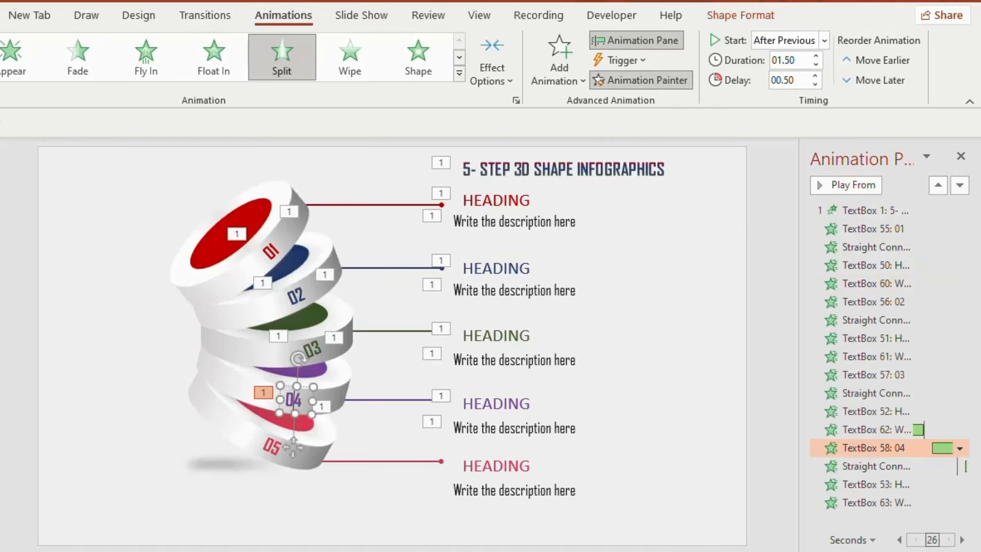
{"action": "left_click", "coordinate": [268, 451]}
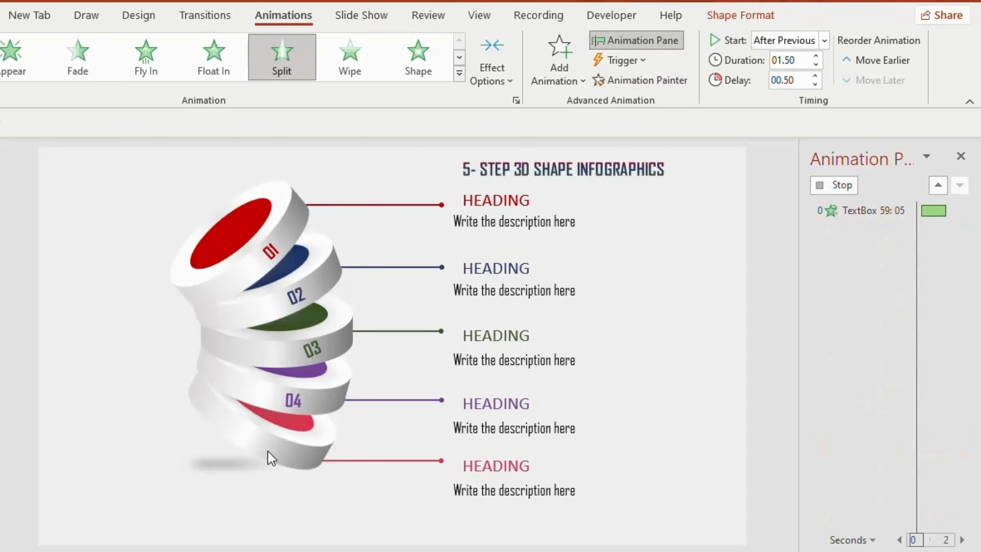
{"action": "left_click", "coordinate": [405, 400]}
{"action": "left_click", "coordinate": [647, 80]}
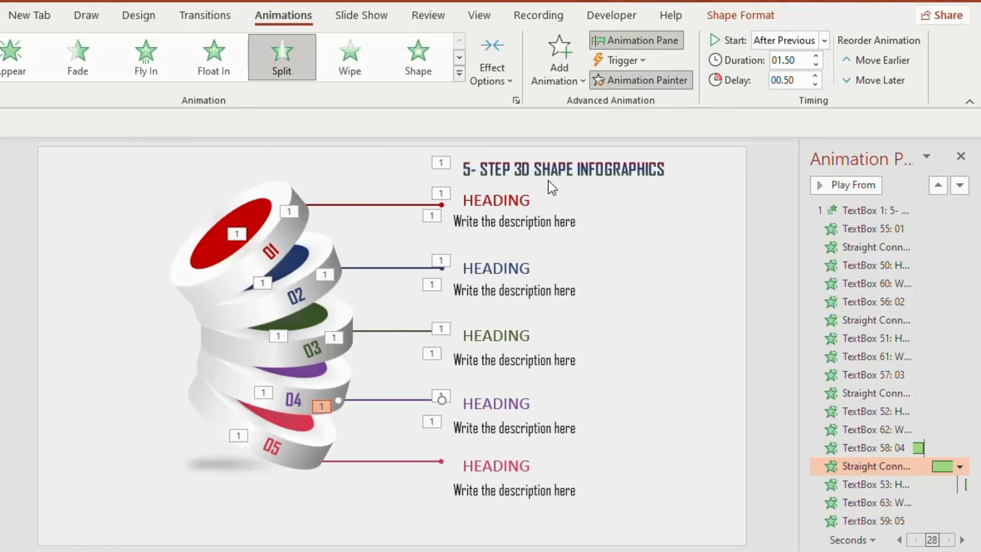
{"action": "left_click", "coordinate": [427, 458]}
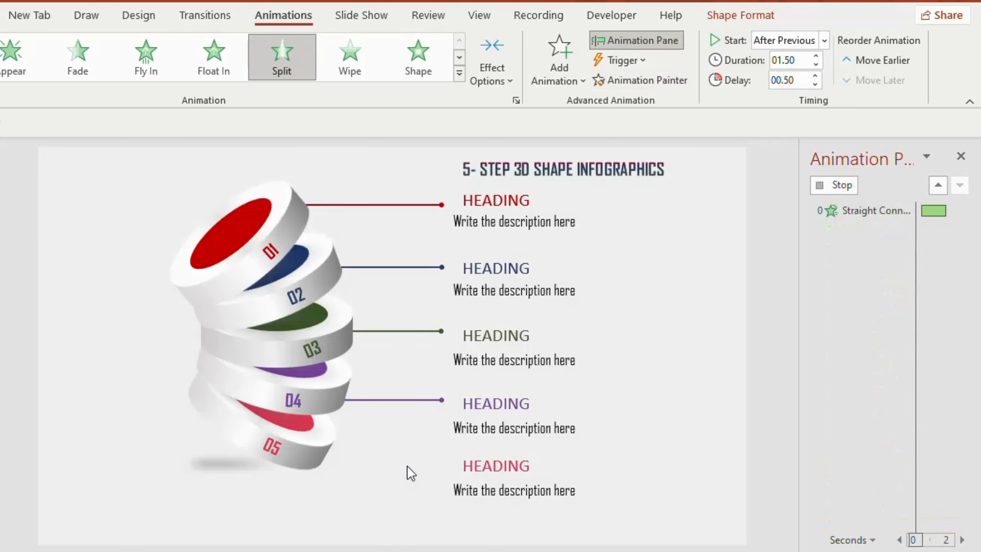
- Use the Animation Painter to copy the purple heading's and fourth description's animations to the pink heading and fifth description
{"action": "left_click", "coordinate": [504, 403]}
{"action": "left_click", "coordinate": [684, 82]}
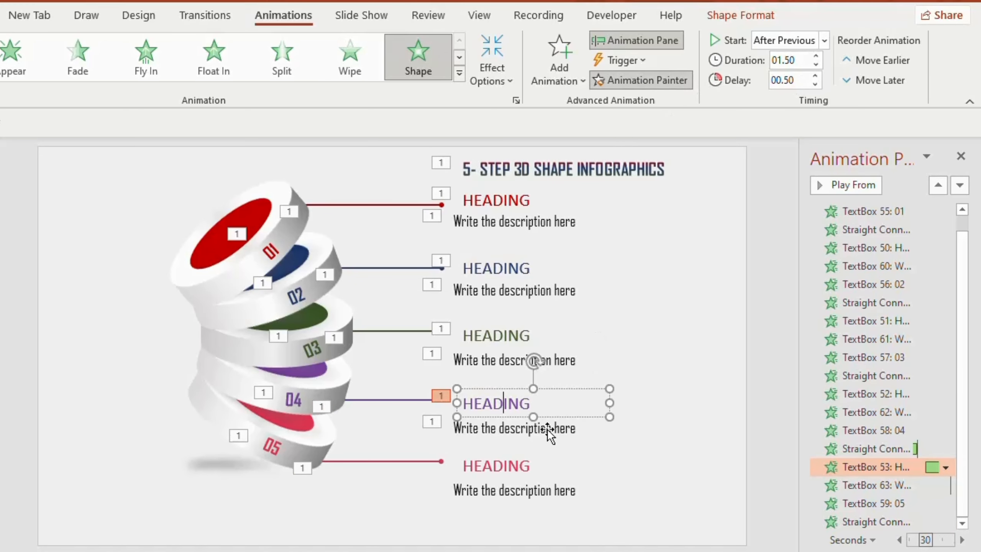
{"action": "left_click", "coordinate": [521, 466]}
{"action": "left_click", "coordinate": [510, 428]}
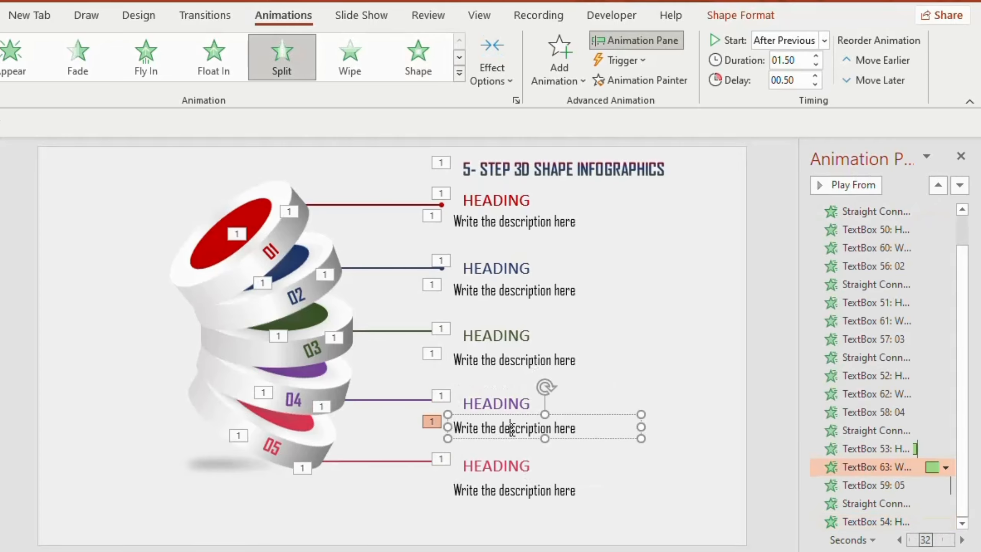
{"action": "left_click", "coordinate": [648, 84]}
{"action": "left_click", "coordinate": [534, 497]}
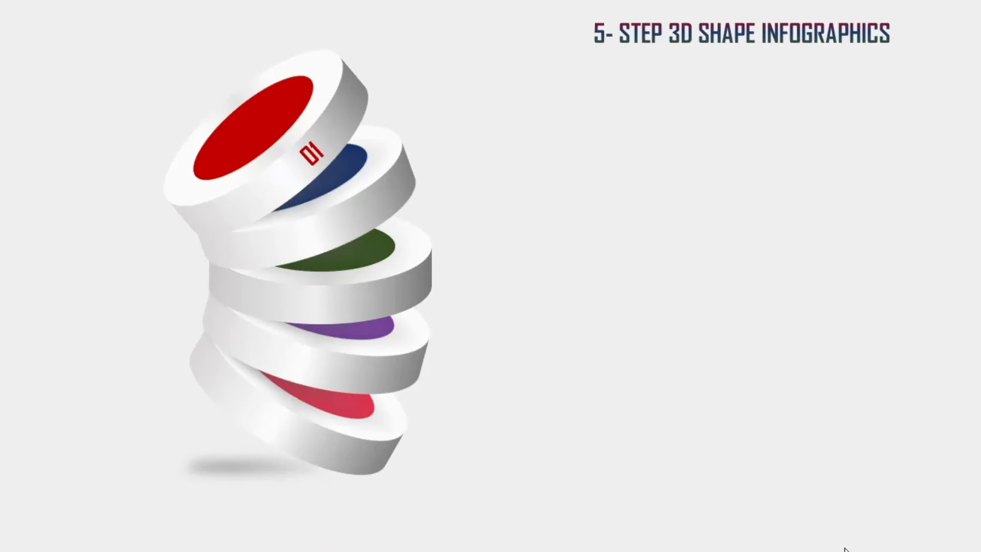